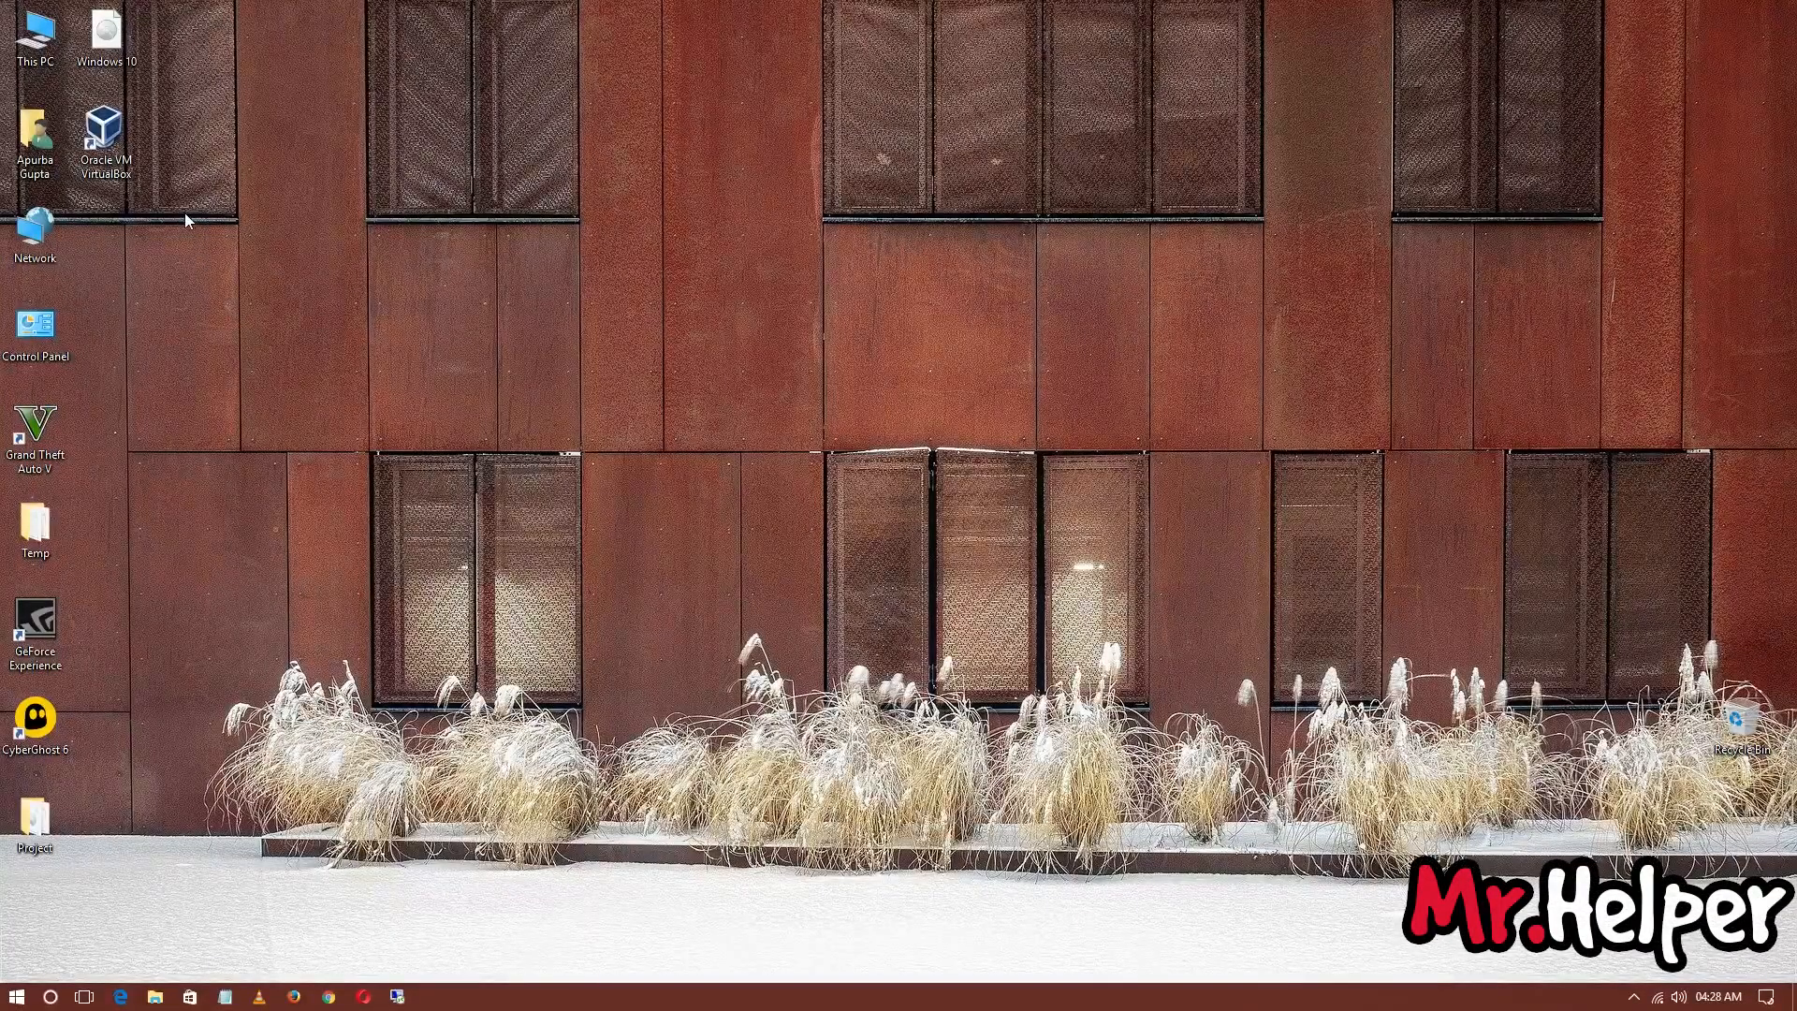
Open Oracle VM VirtualBox and begin creating a new virtual machine in Expert Mode.
{"action": "double_click", "coordinate": [120, 158]}
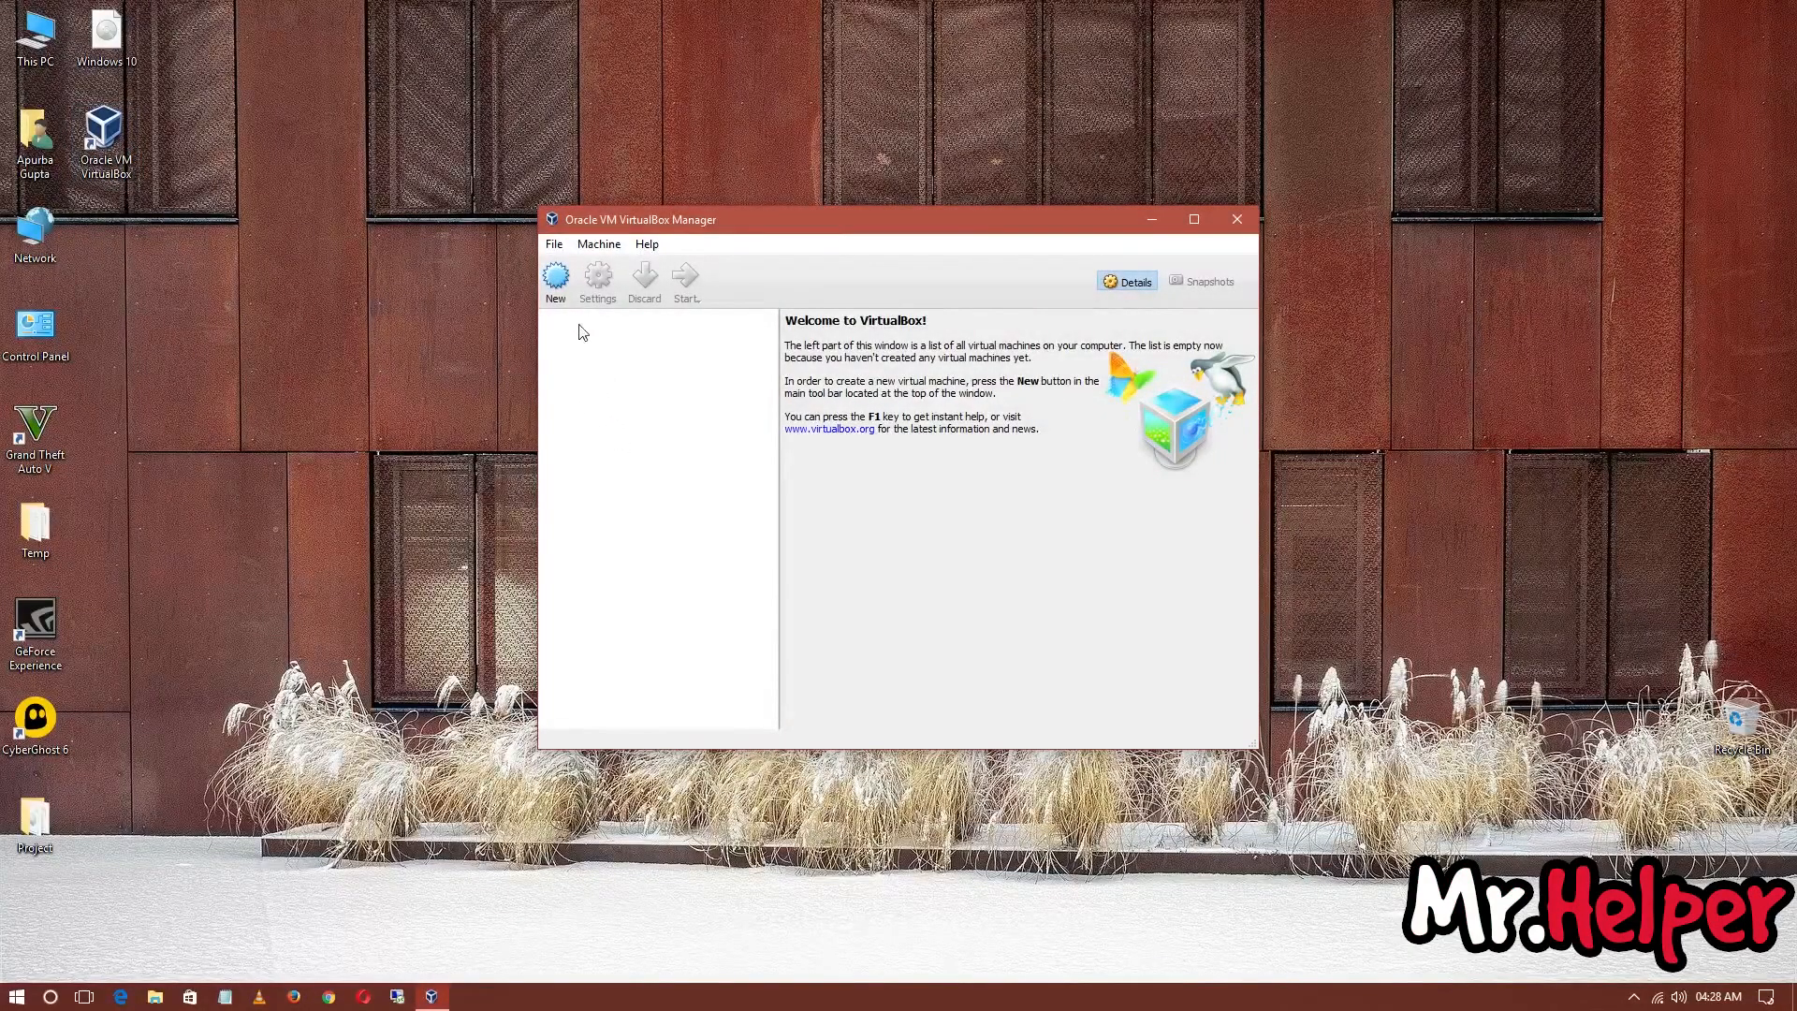
{"action": "left_click", "coordinate": [556, 277]}
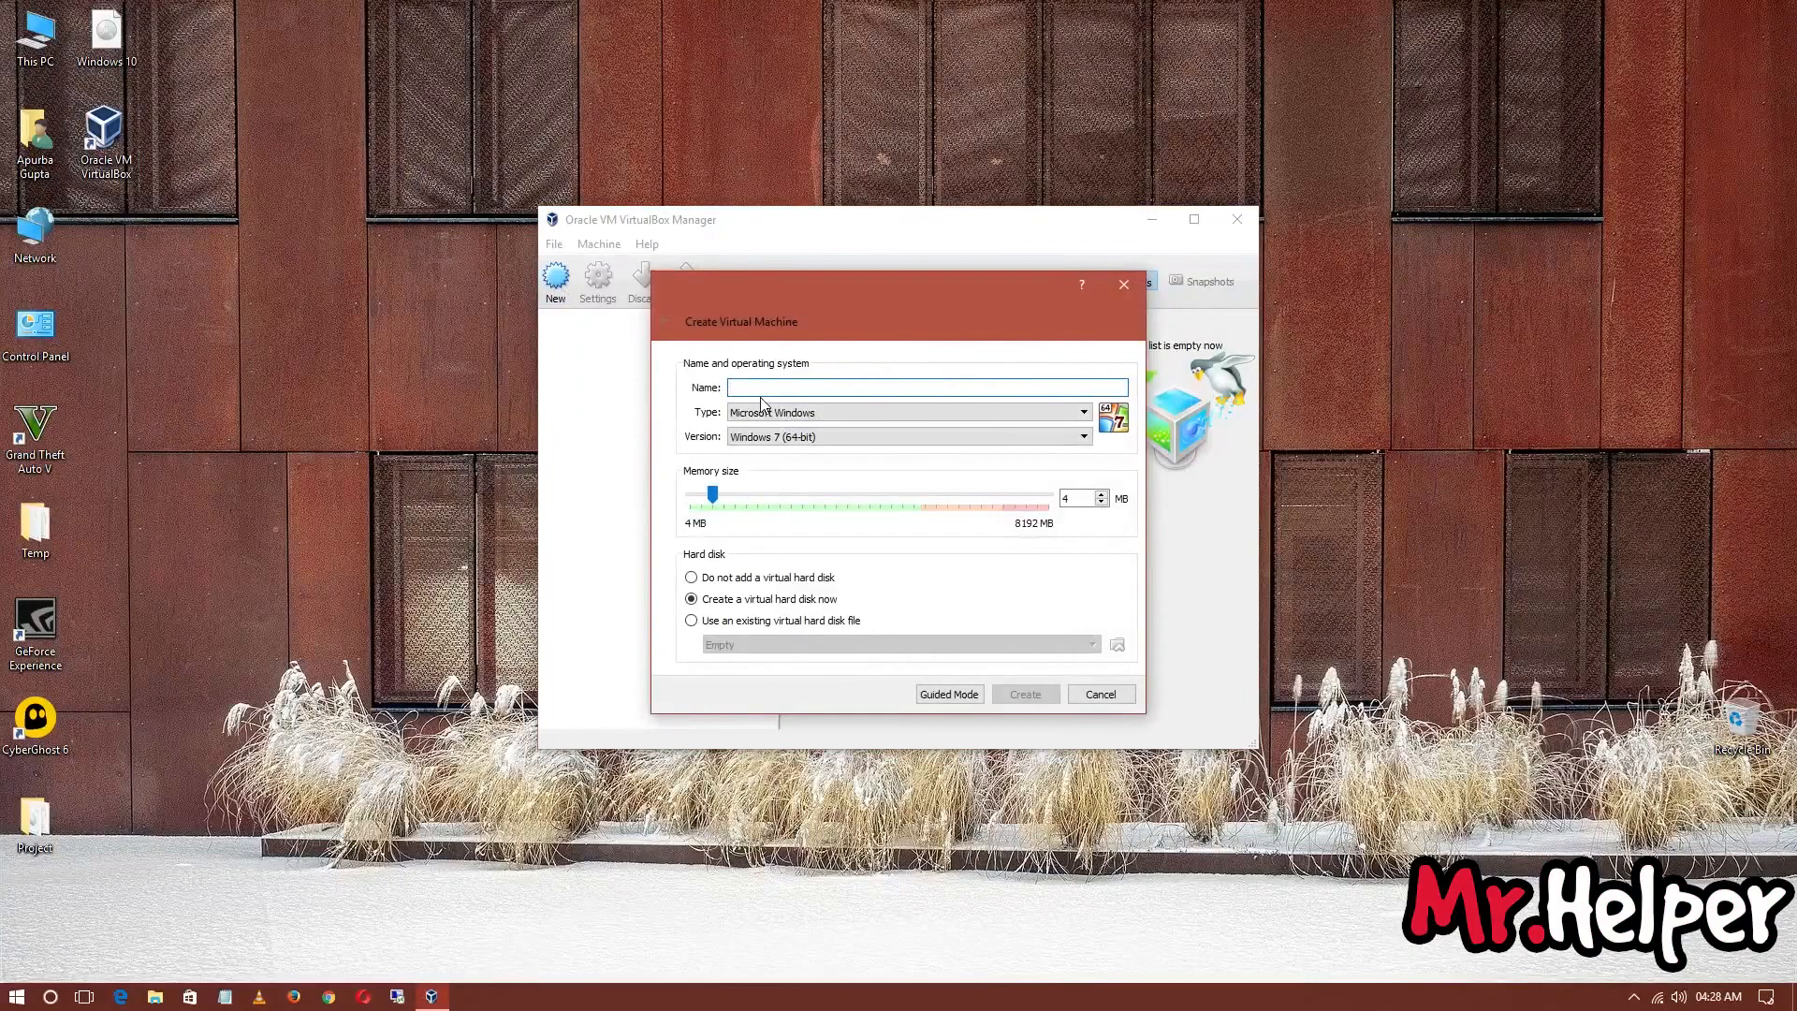
{"action": "left_click", "coordinate": [950, 693]}
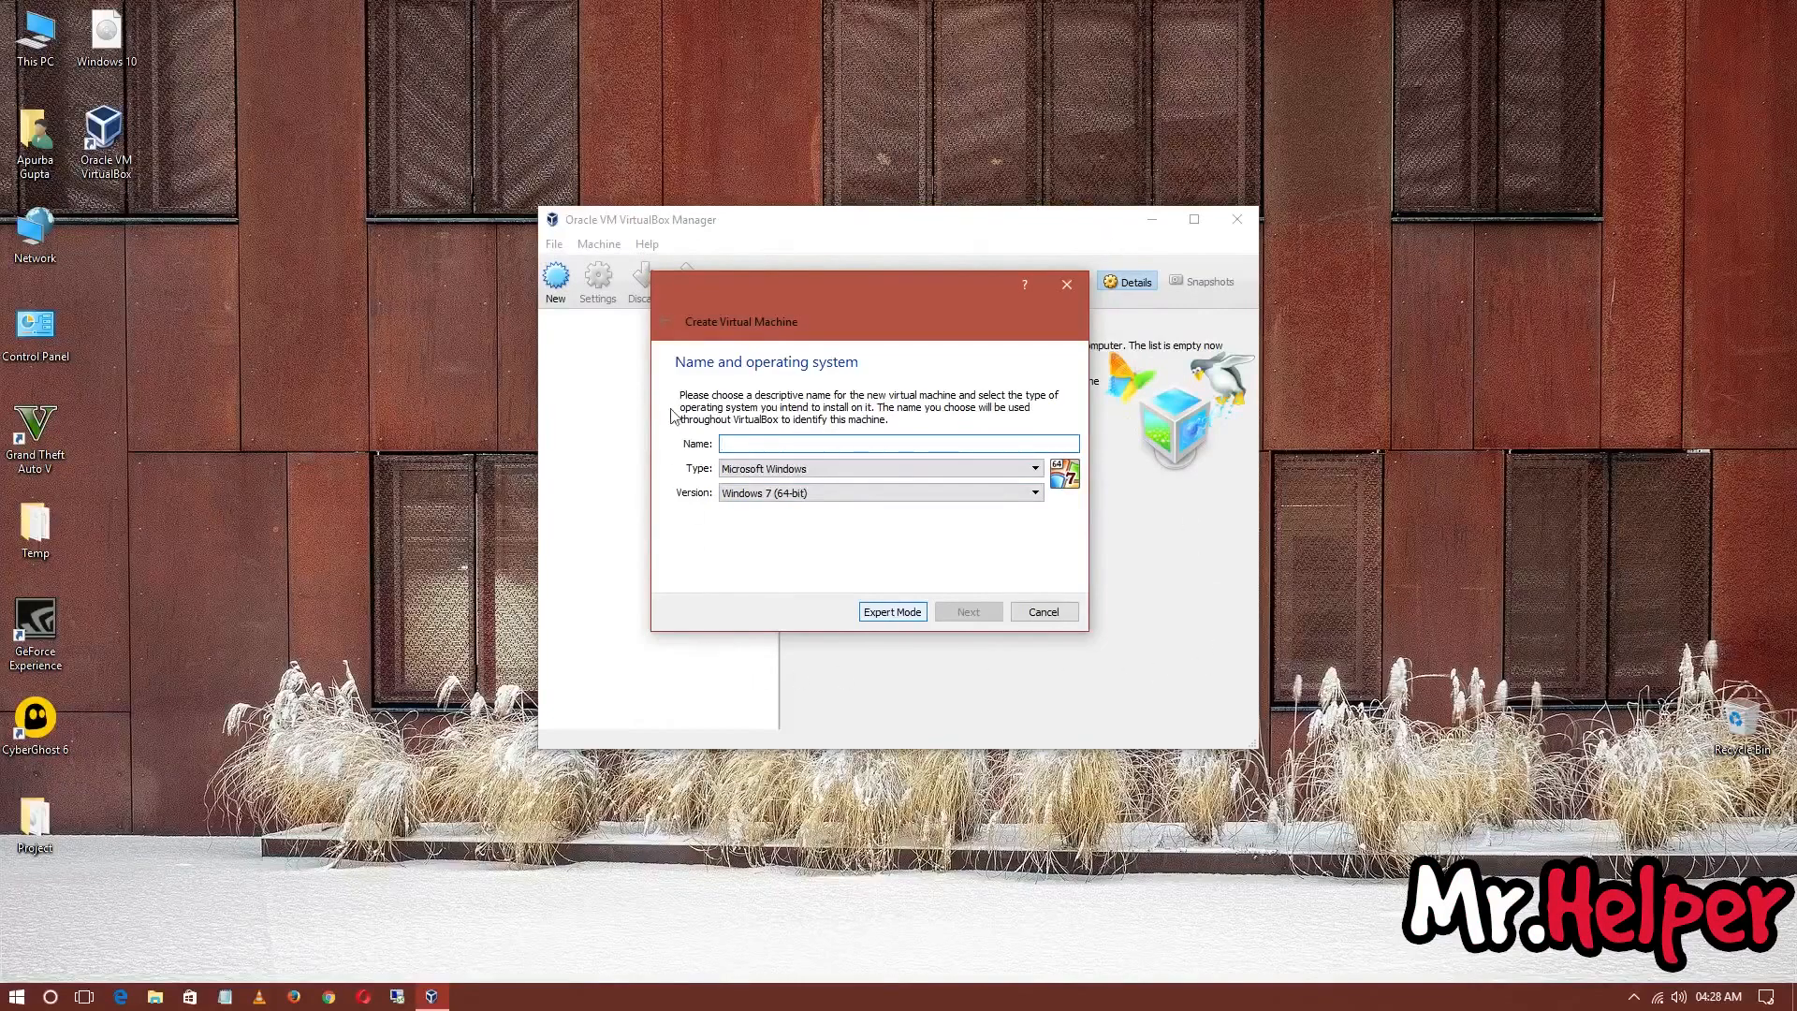
{"action": "left_click", "coordinate": [898, 615]}
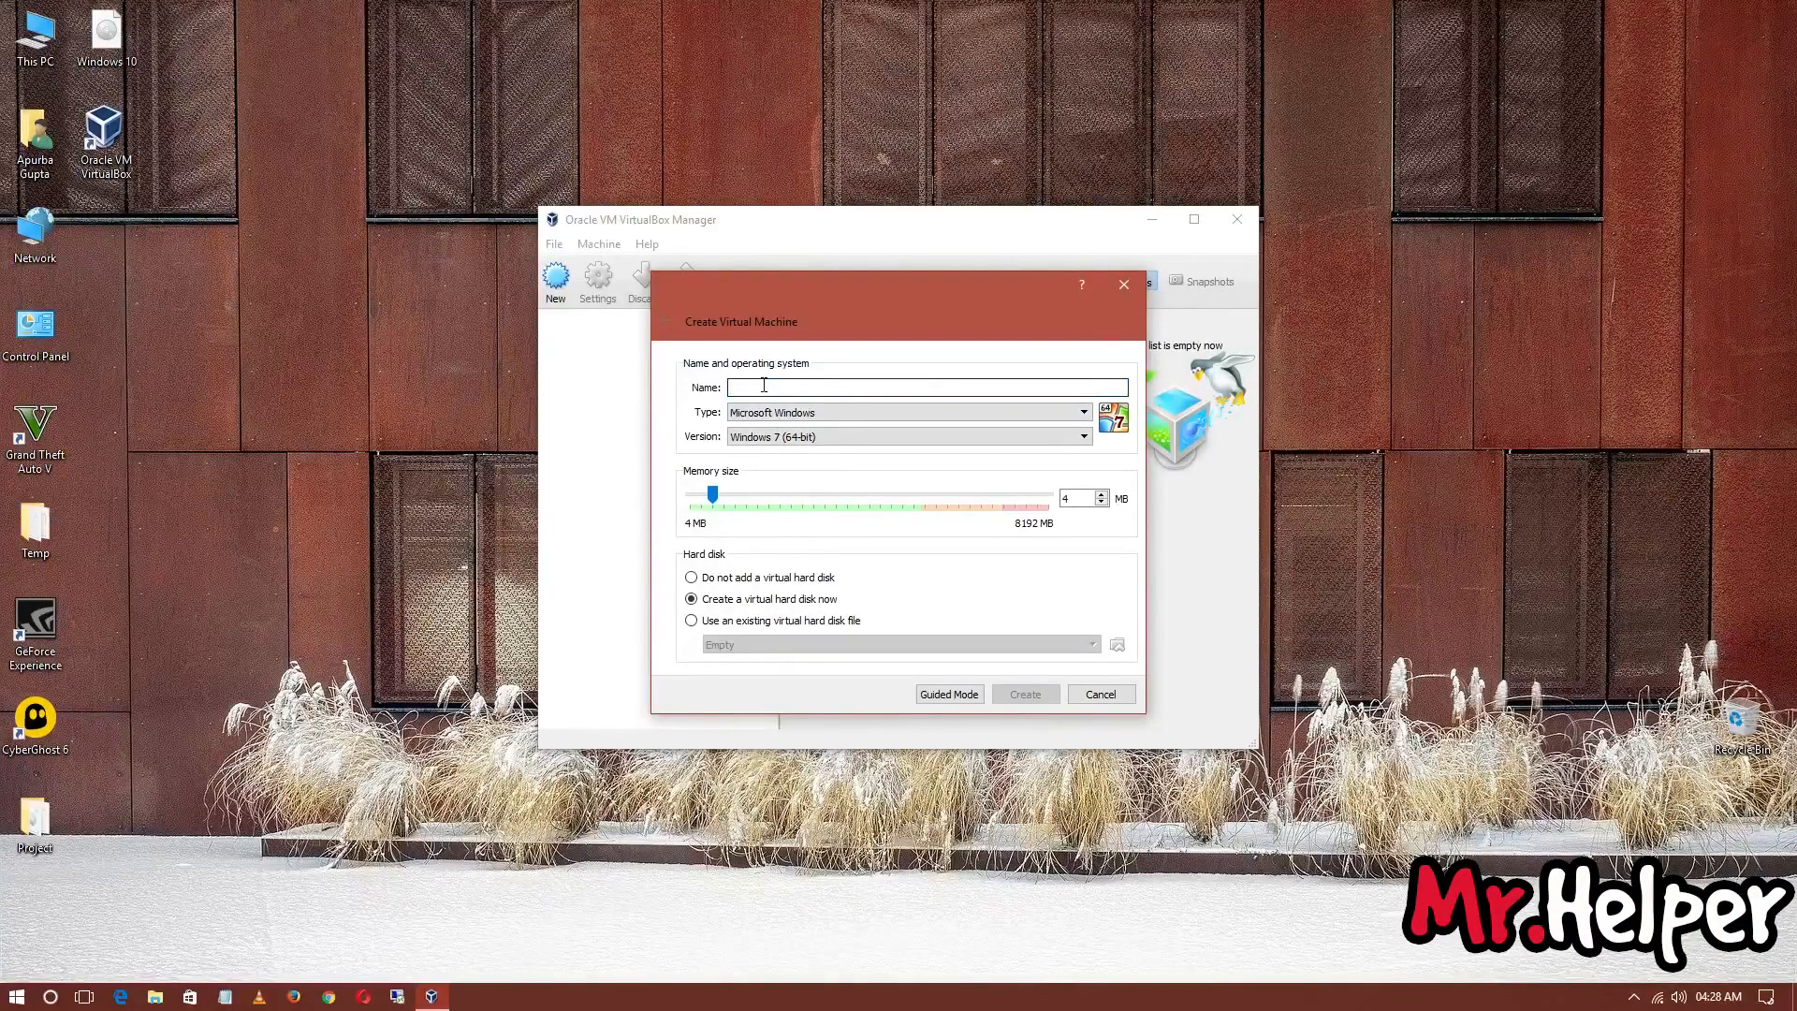
Set the new machine's type to Microsoft Windows and its version to Windows 10 (64-bit).
{"action": "left_click", "coordinate": [814, 414]}
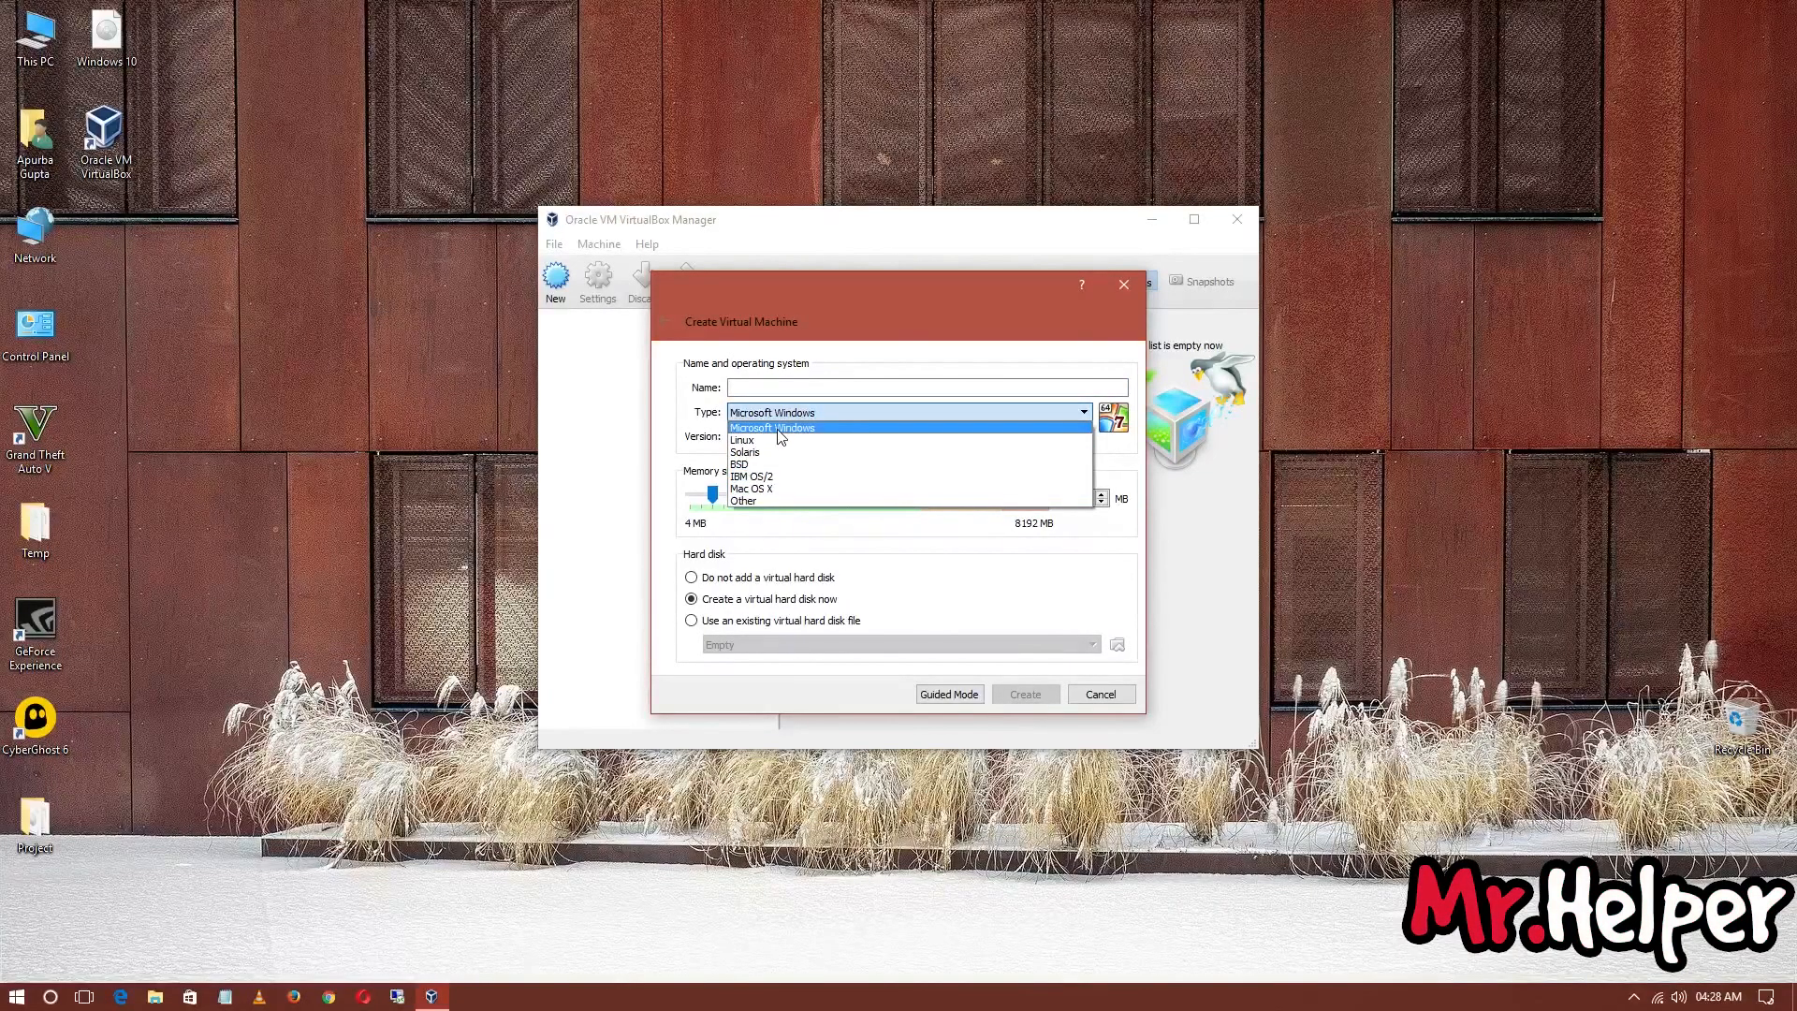
{"action": "left_click", "coordinate": [780, 433]}
{"action": "left_click", "coordinate": [768, 415]}
{"action": "left_click", "coordinate": [768, 415]}
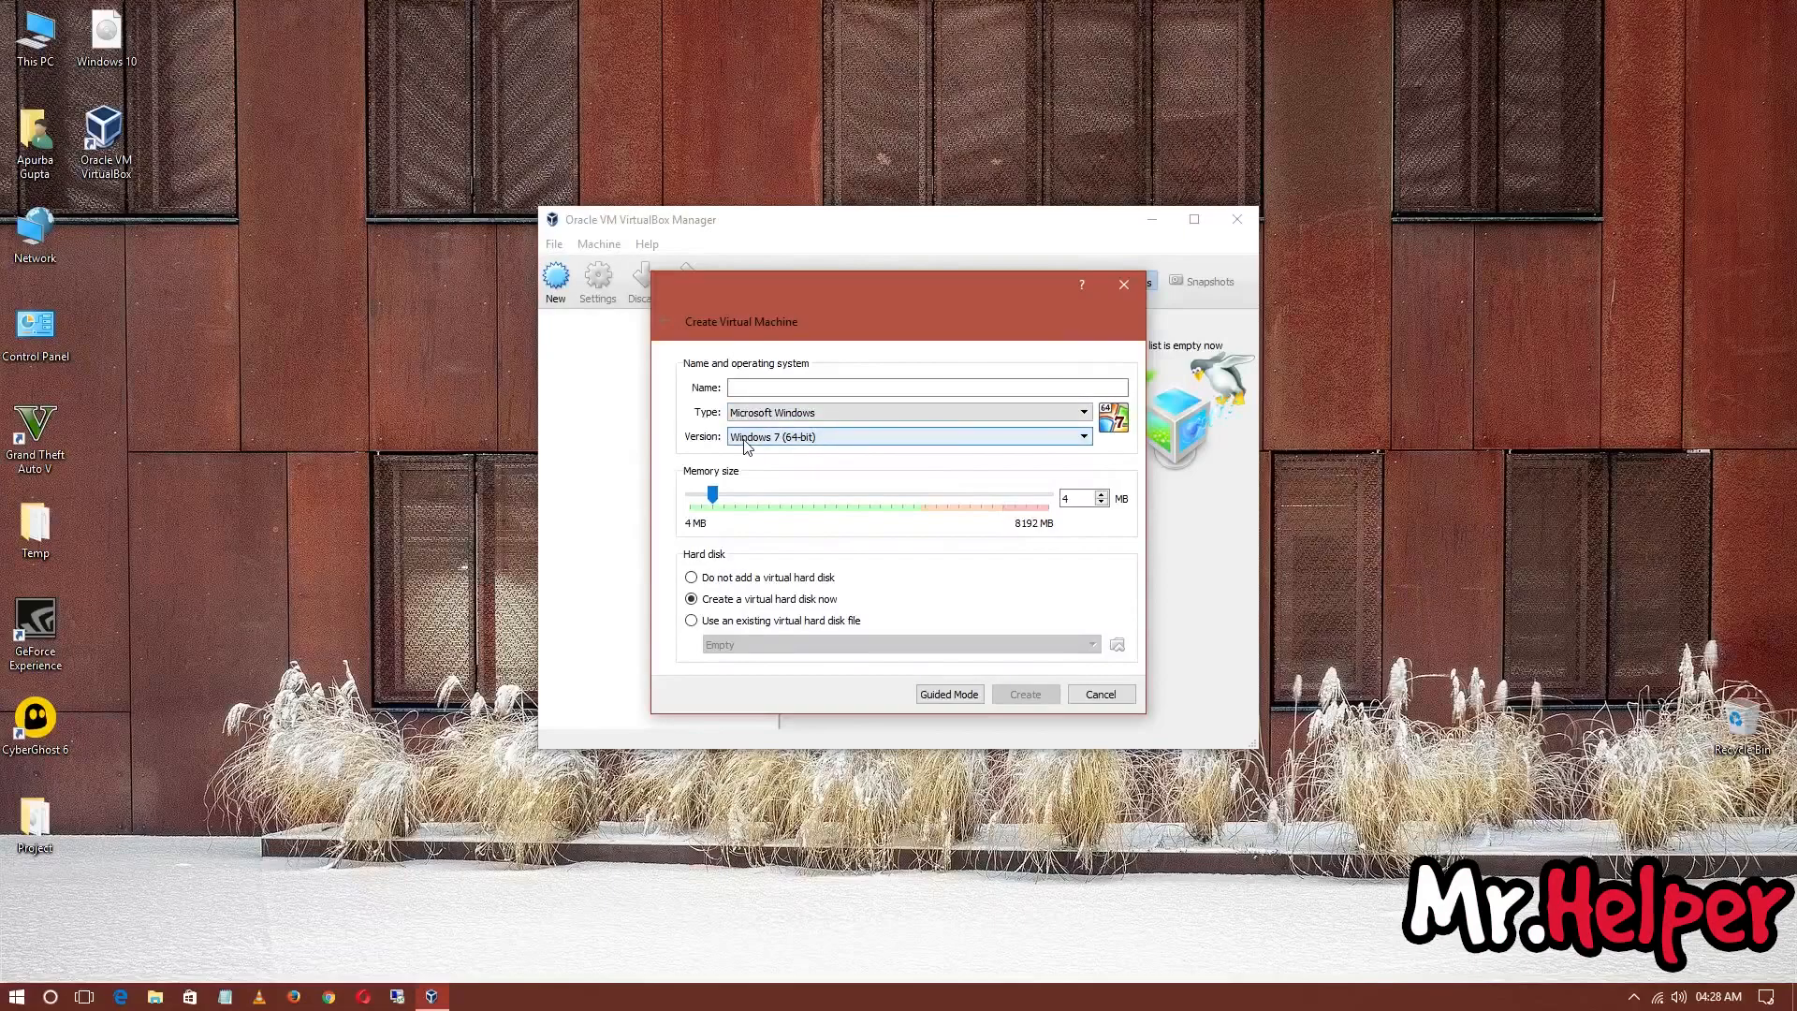
{"action": "left_click", "coordinate": [746, 438]}
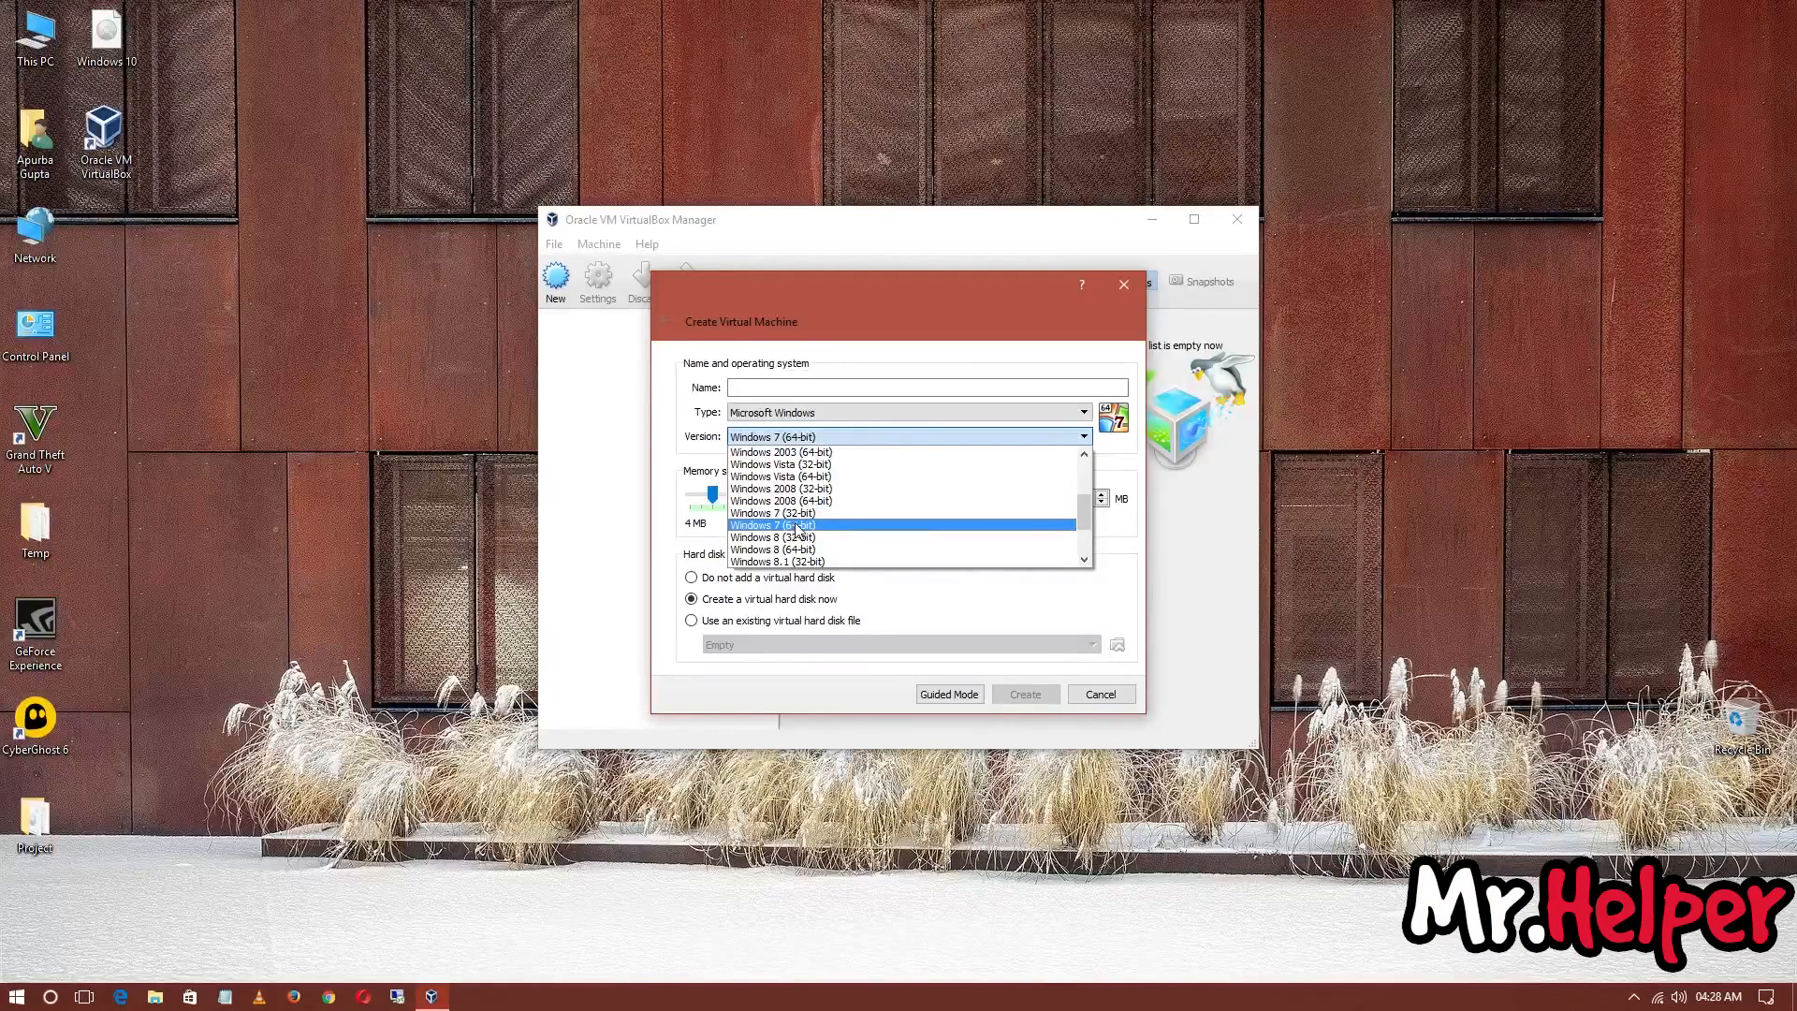
{"action": "scroll", "coordinate": [805, 534], "scroll_direction": "down", "scroll_amount": 2}
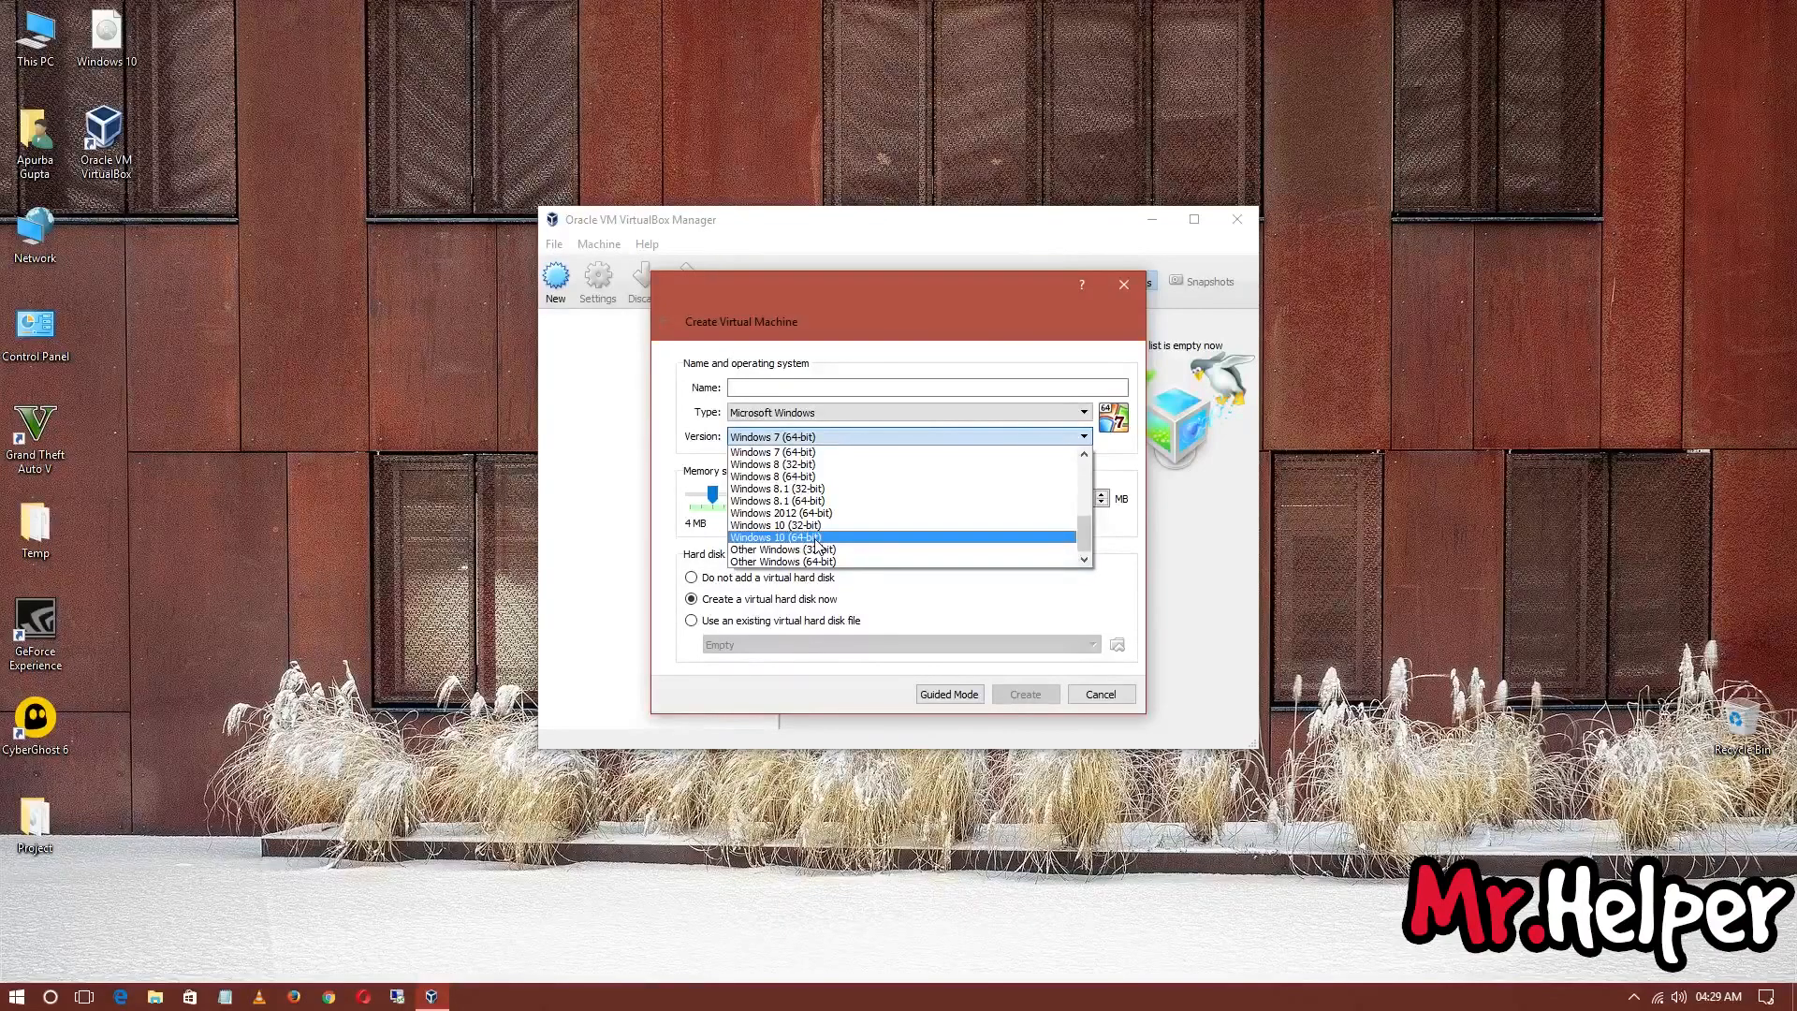
{"action": "left_click", "coordinate": [816, 540]}
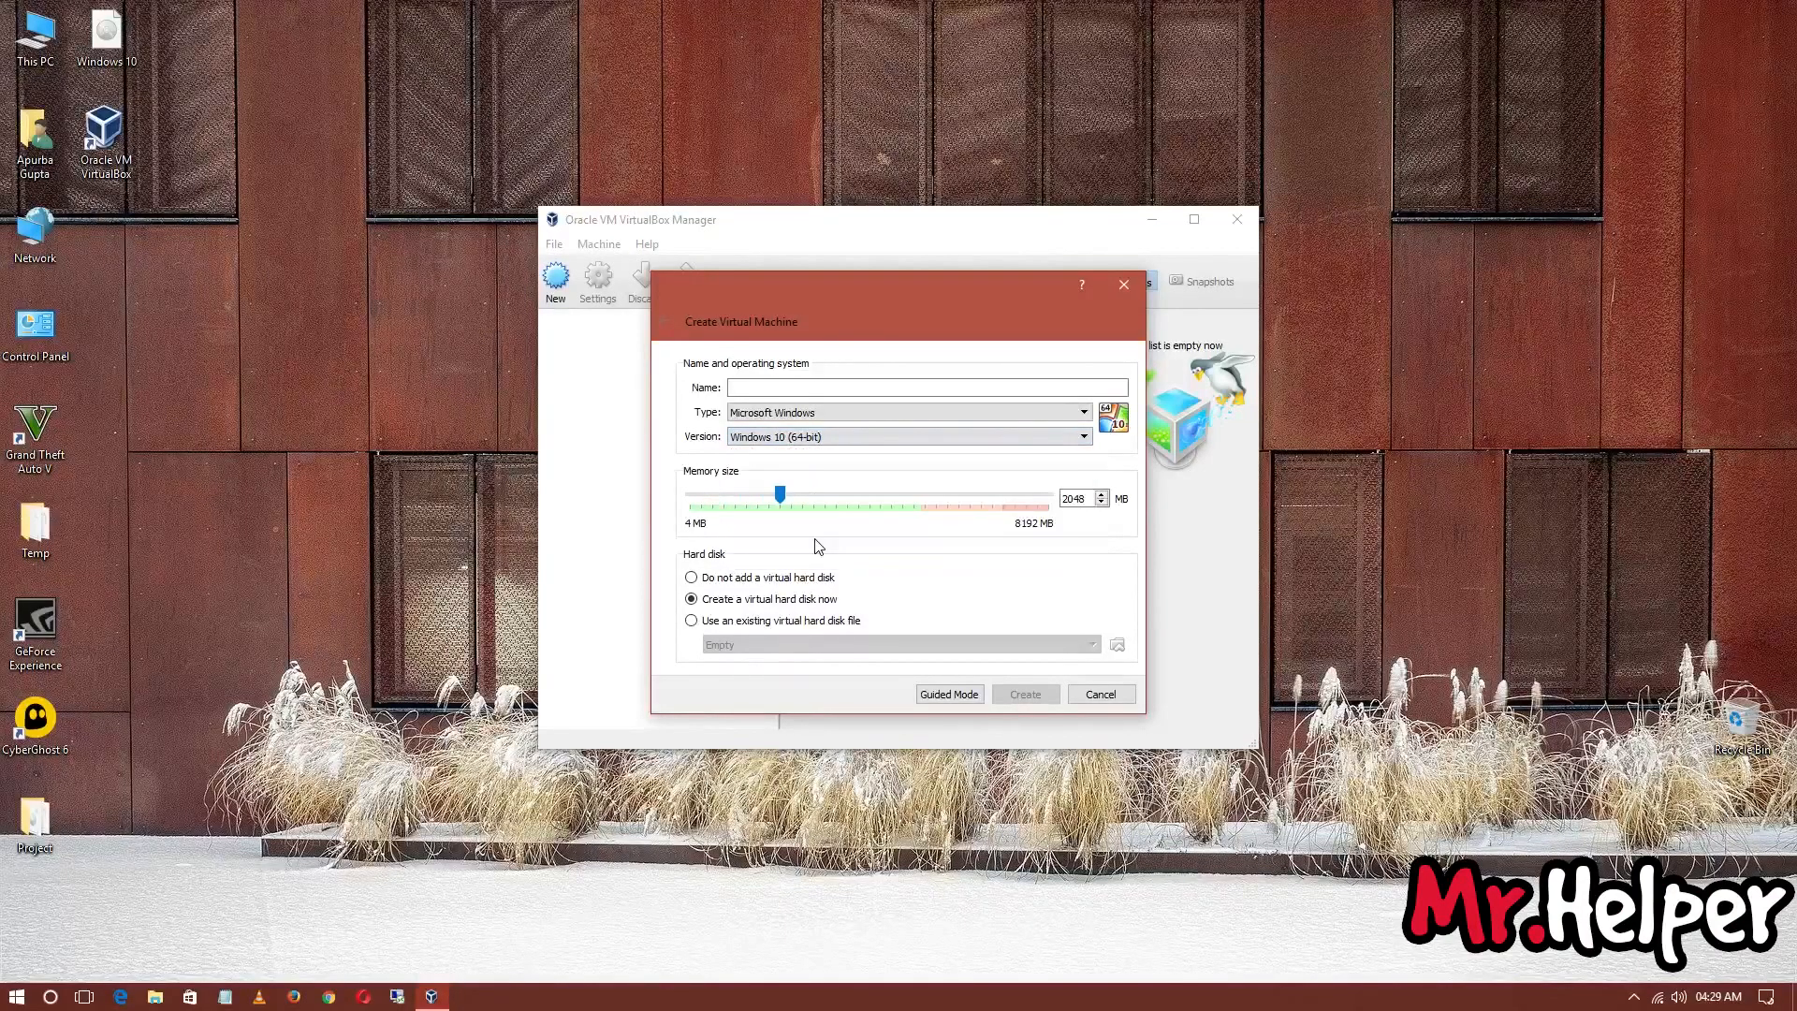
Name the machine Windows Snow and proceed with 2048 MB of memory and a new virtual hard disk.
{"action": "left_click", "coordinate": [768, 392]}
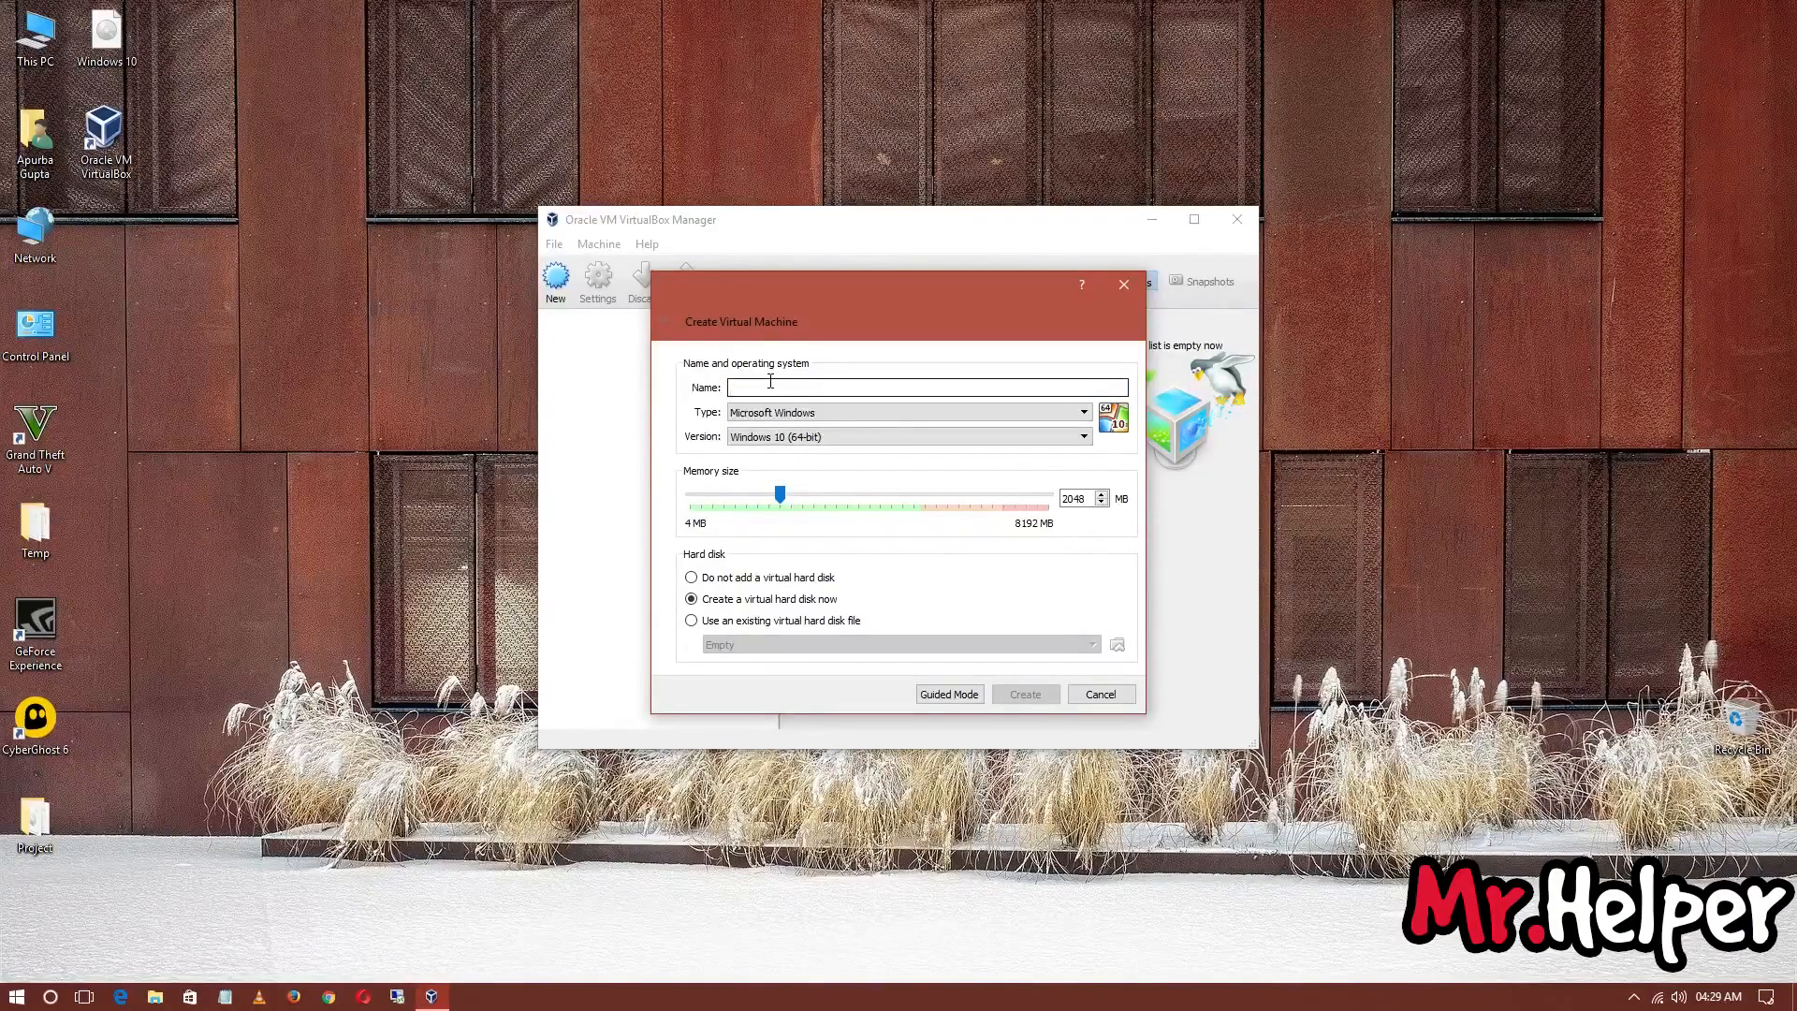
{"action": "type", "text": "Windows Snow"}
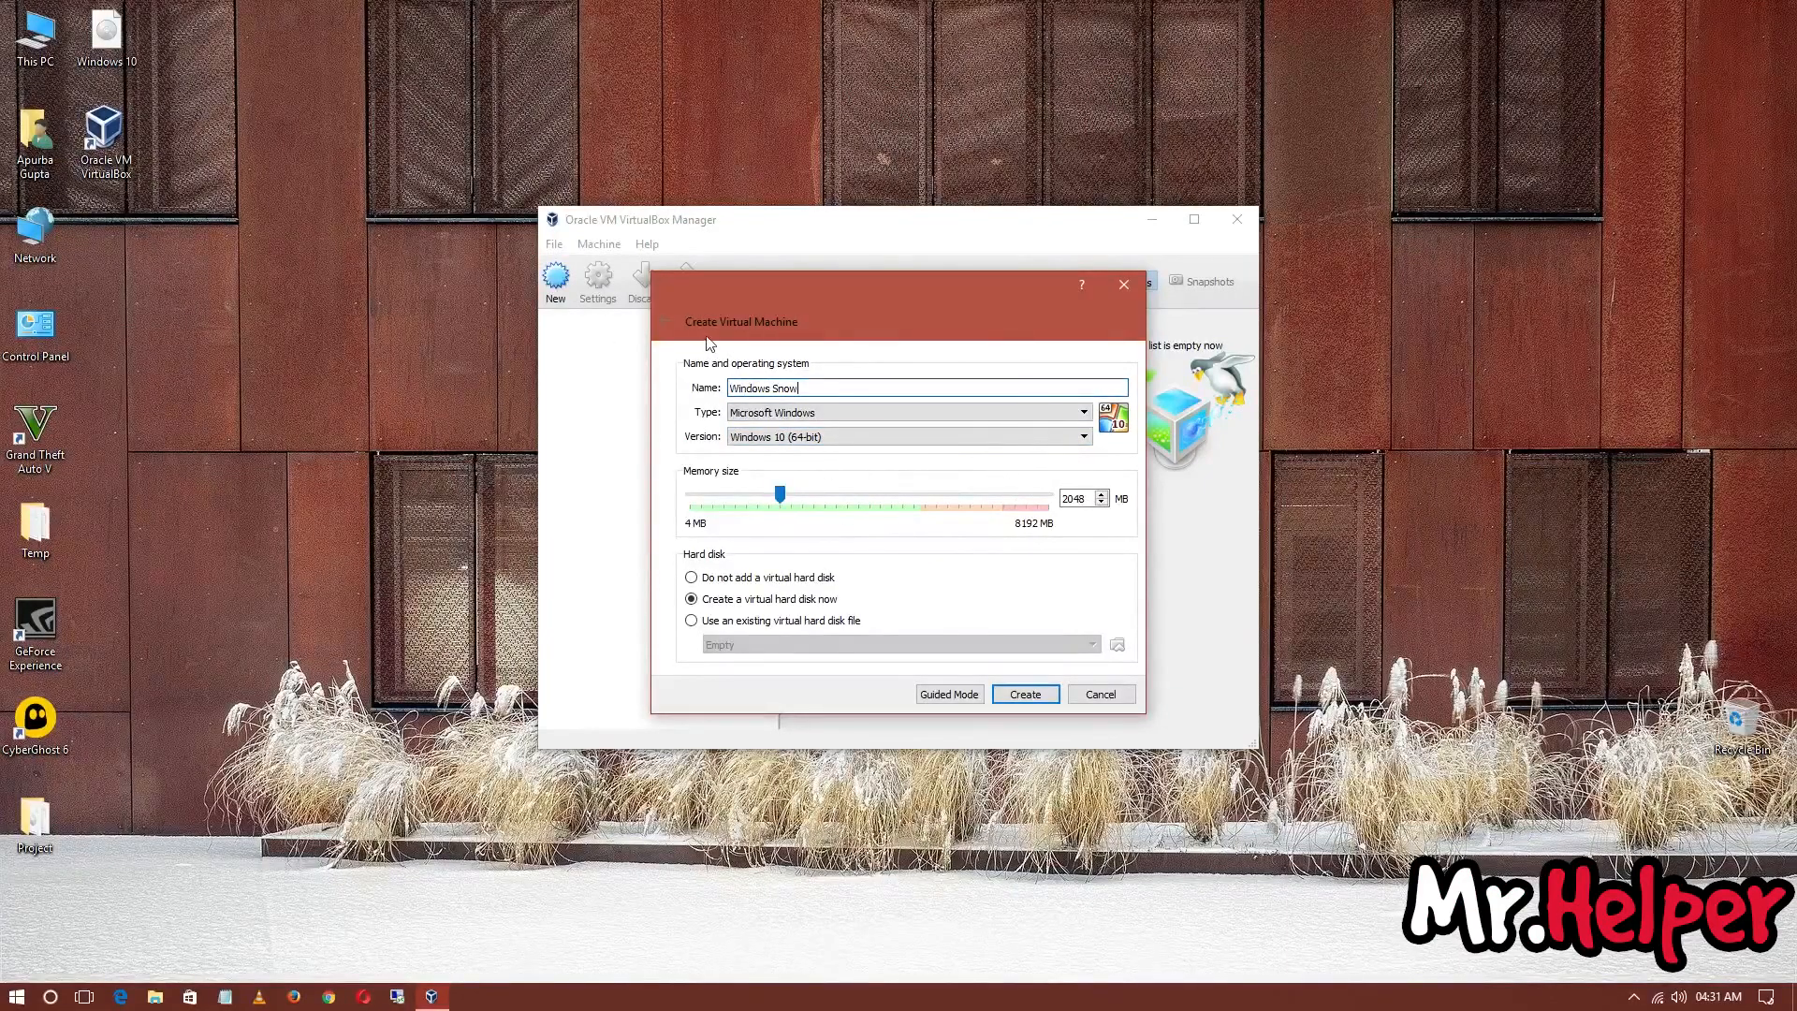
{"action": "left_click_drag", "start_coordinate": [1088, 498], "coordinate": [1066, 499]}
{"action": "left_click", "coordinate": [1087, 498]}
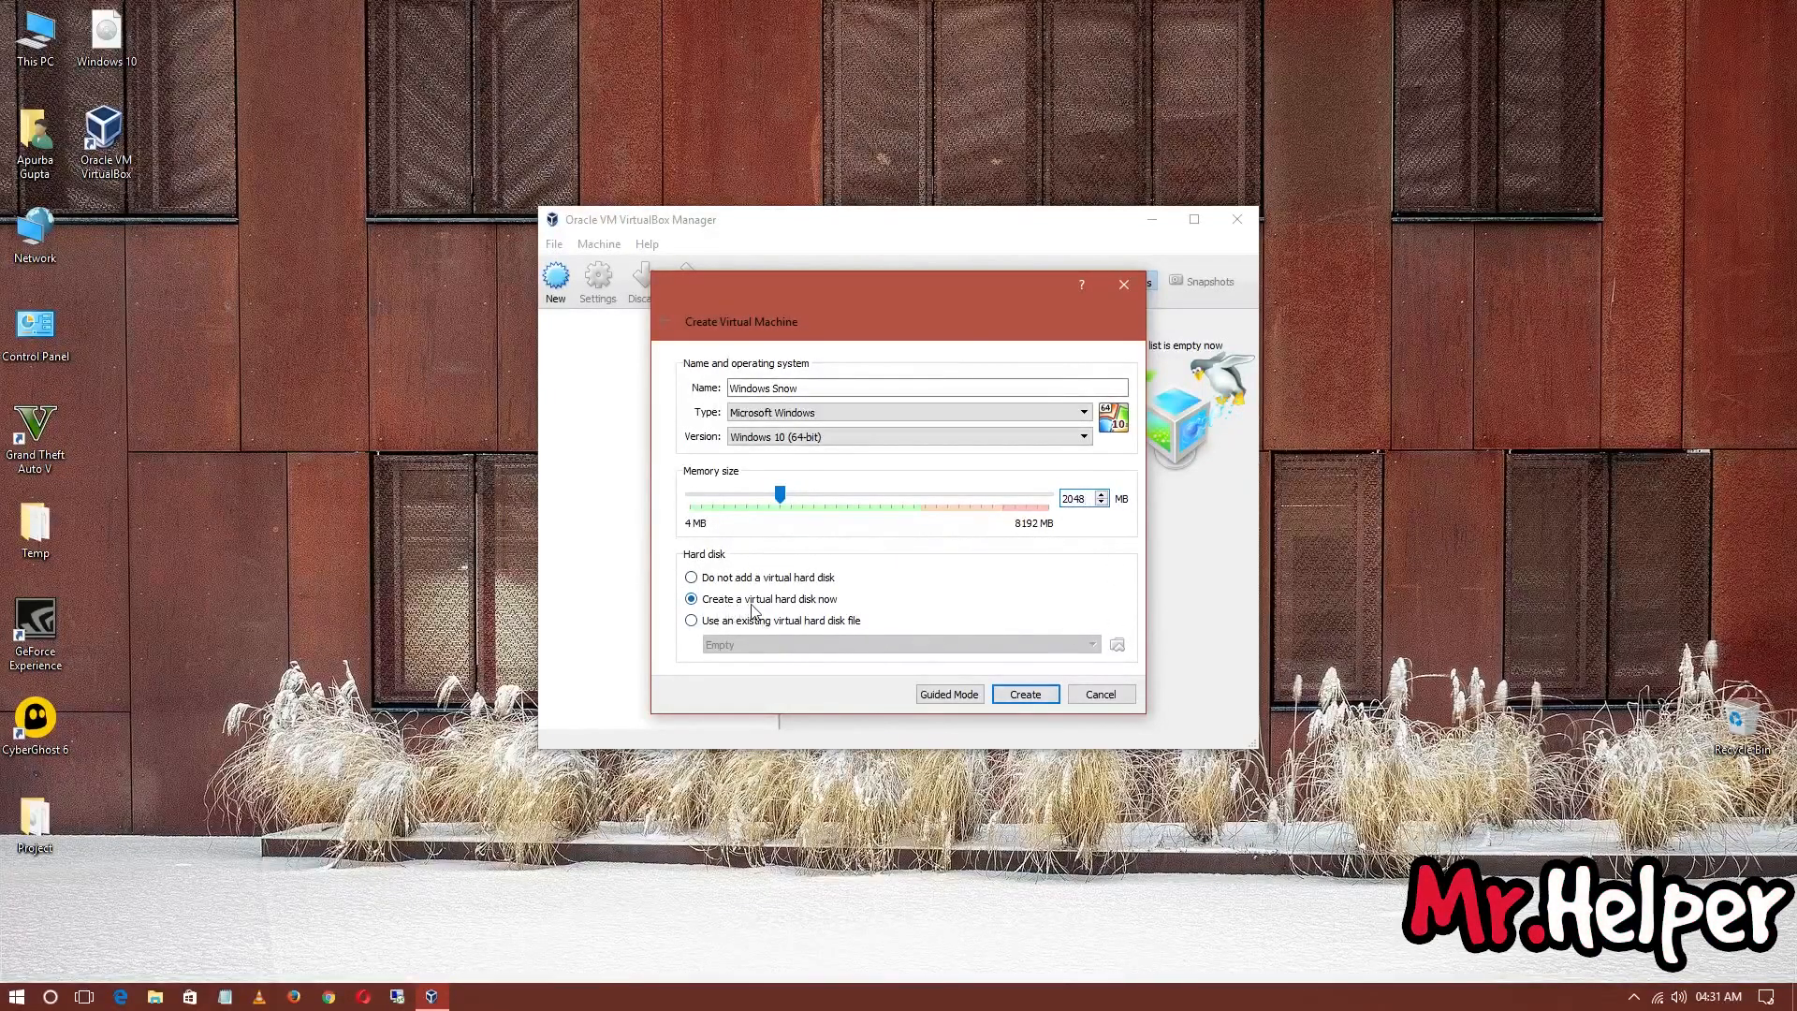
{"action": "left_click", "coordinate": [1007, 697]}
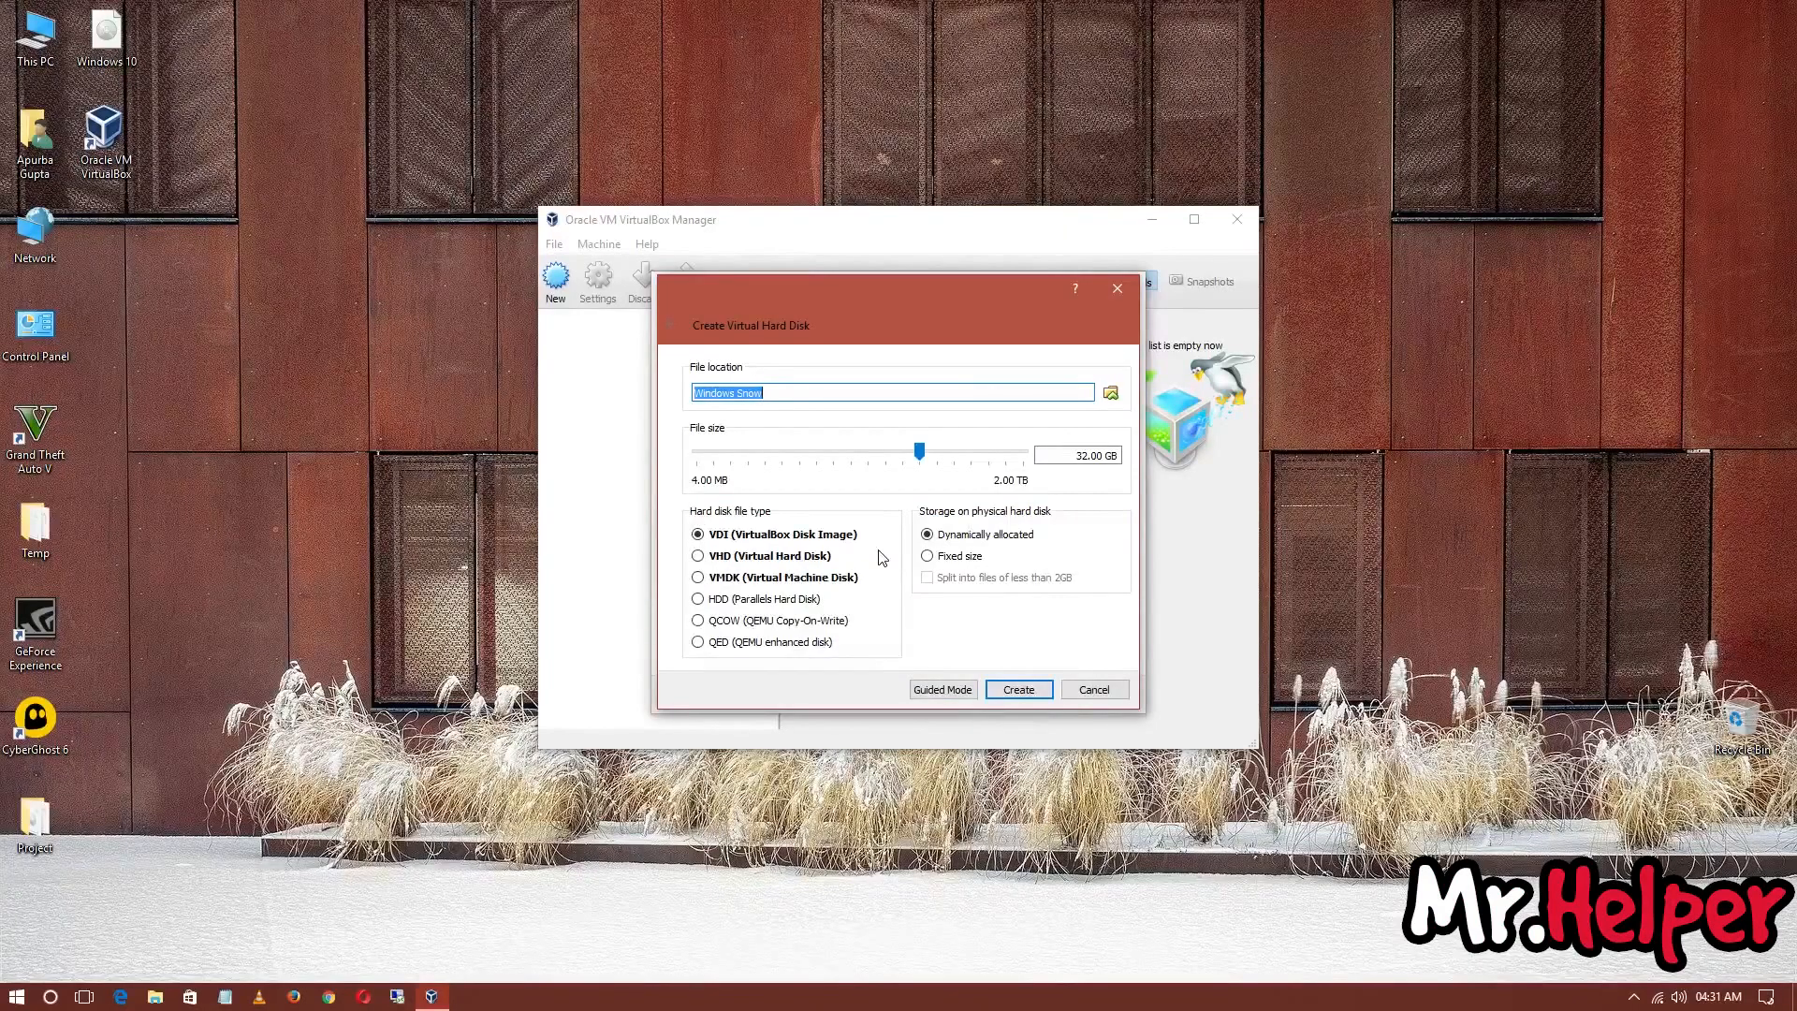
Set the virtual hard disk's size to 20 GB and open the location chooser for its file.
{"action": "left_click", "coordinate": [1084, 458]}
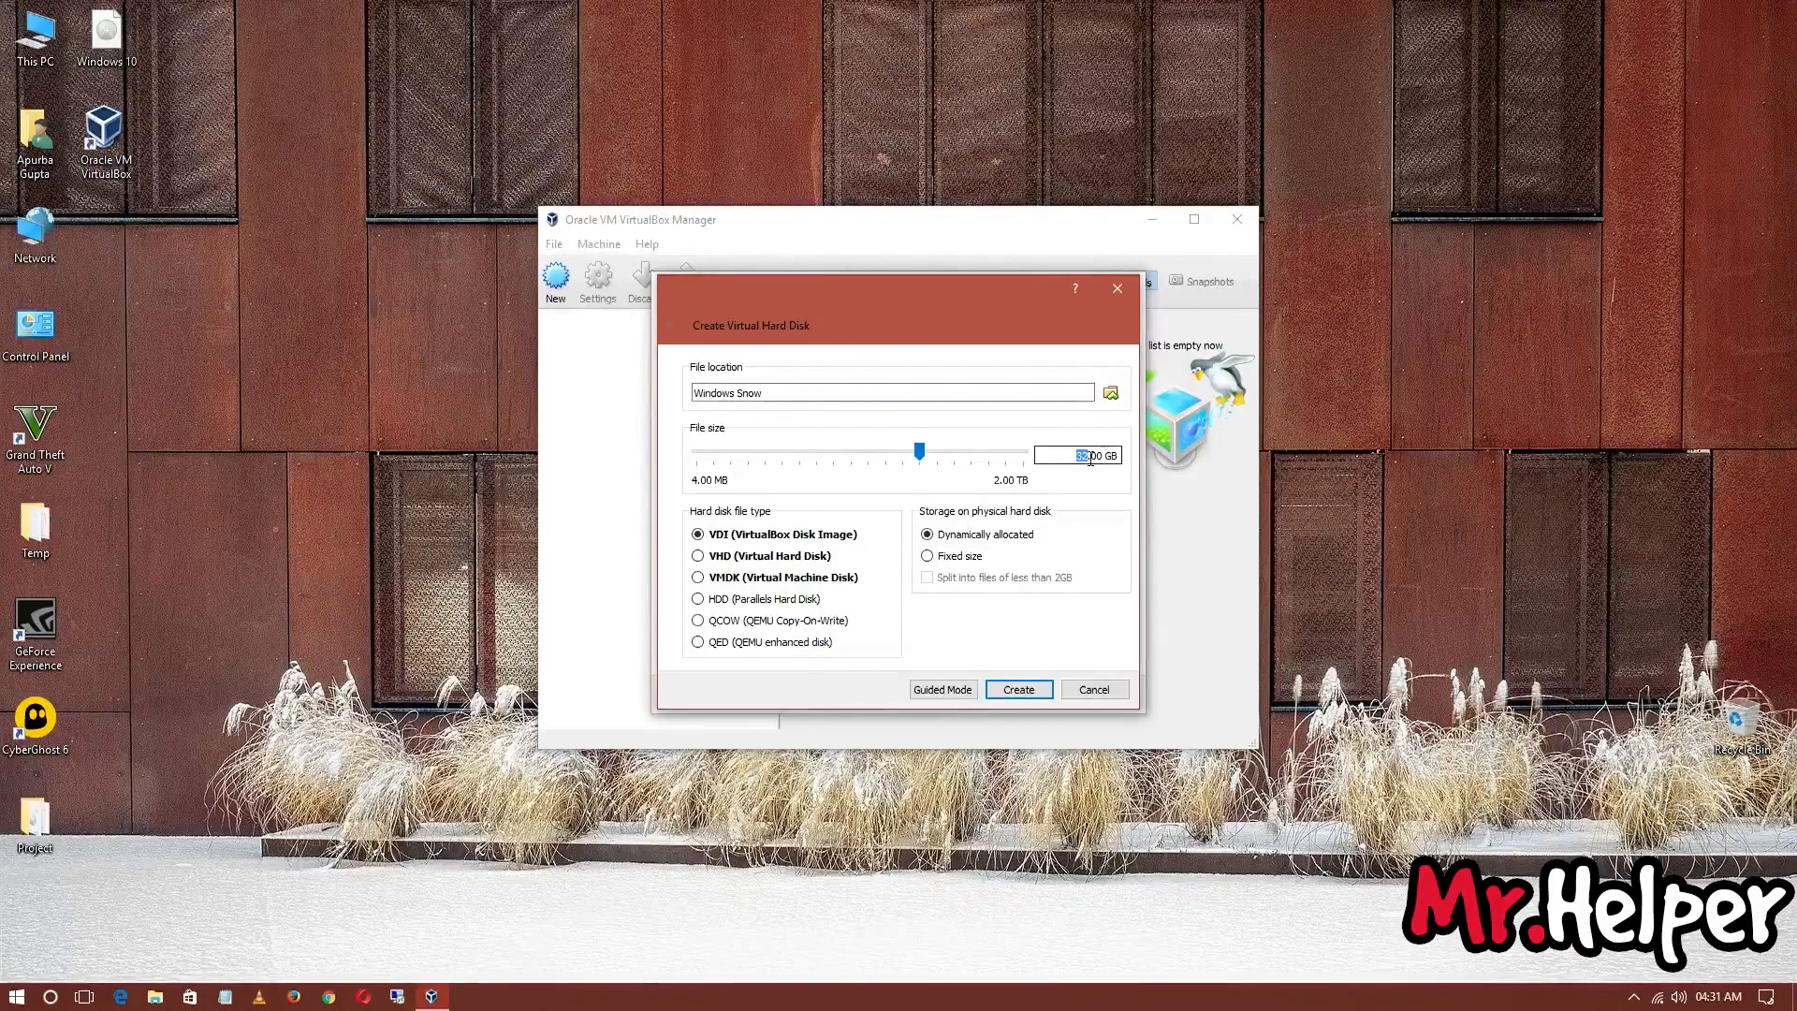
{"action": "type", "text": "20"}
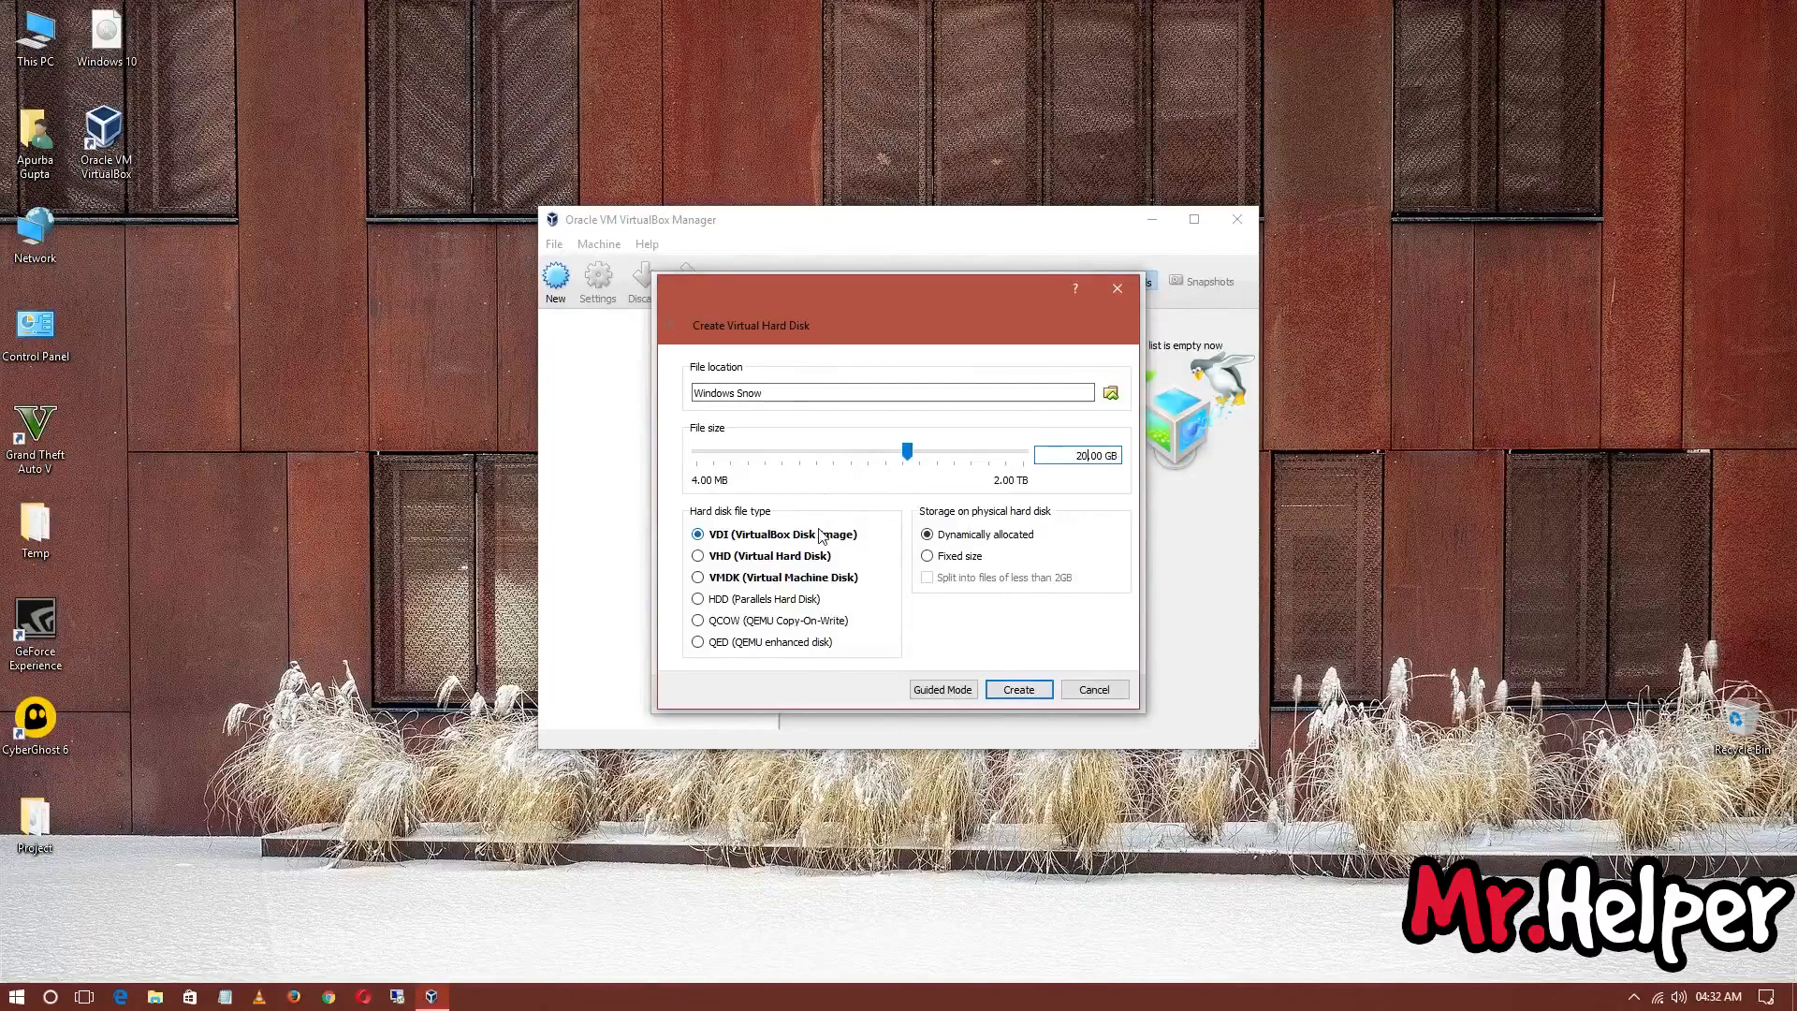
{"action": "left_click", "coordinate": [1111, 394]}
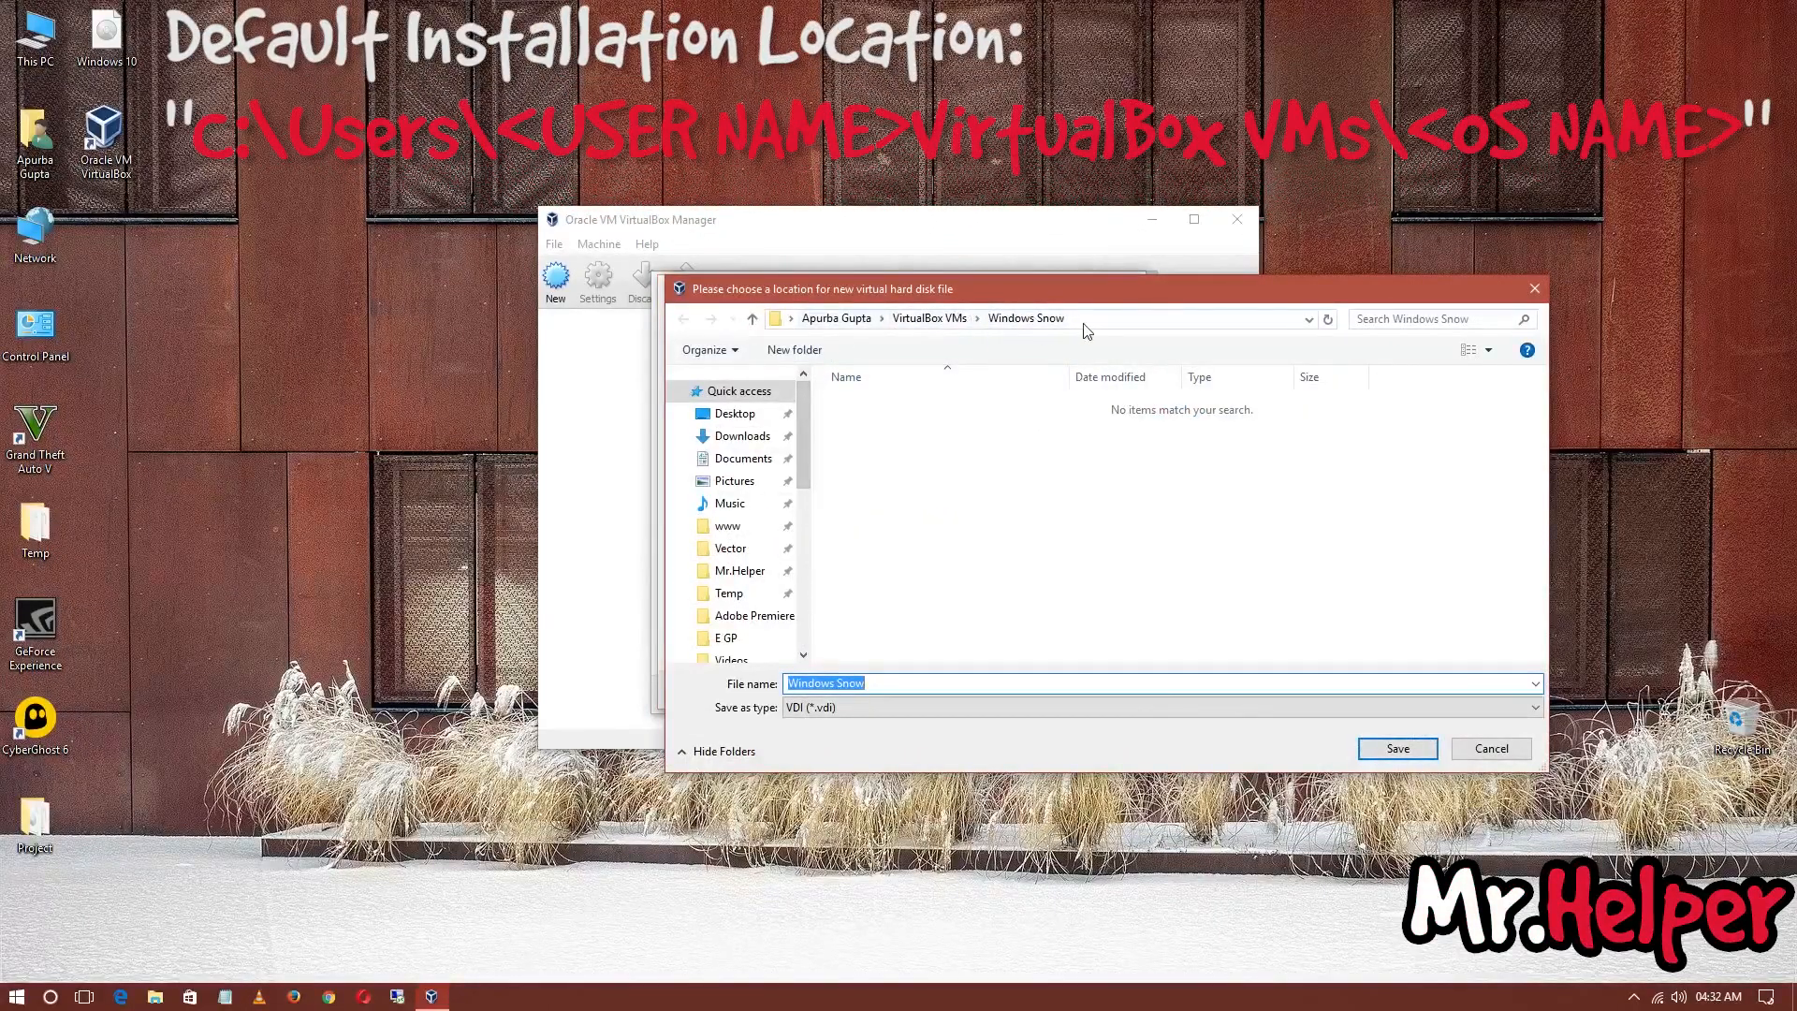
{"action": "left_click", "coordinate": [998, 321]}
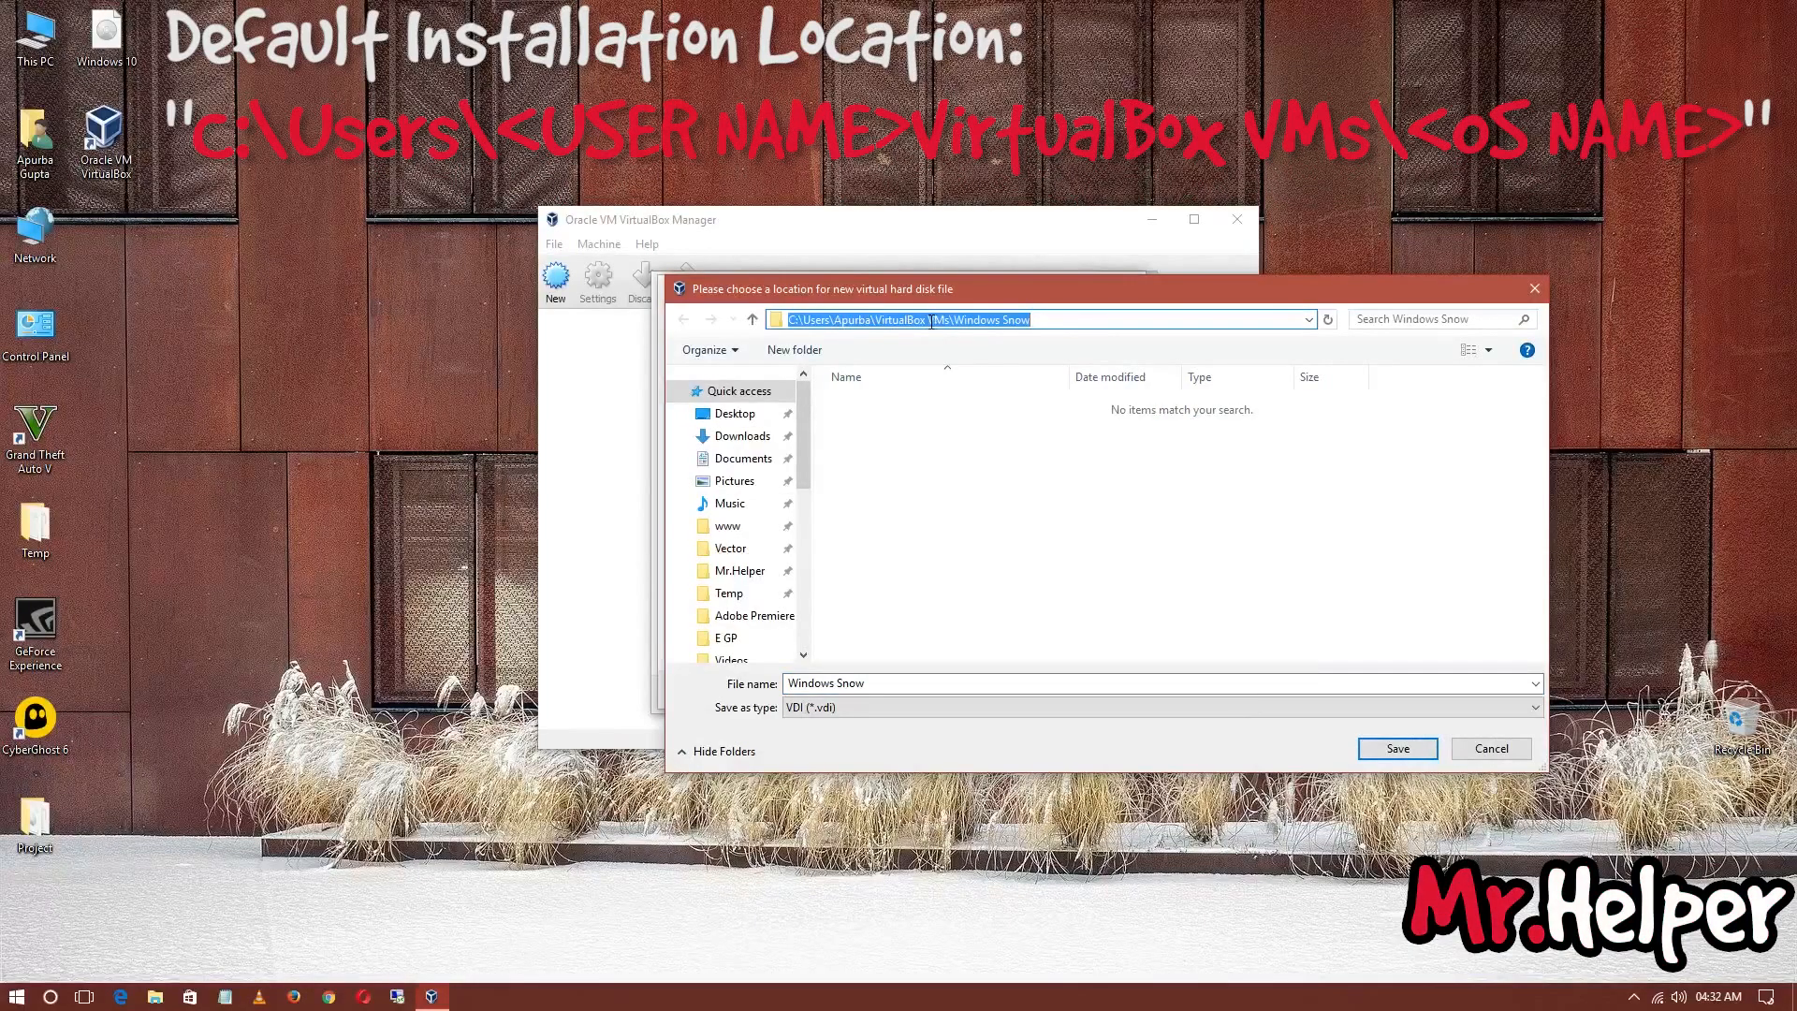
{"action": "left_click", "coordinate": [990, 422]}
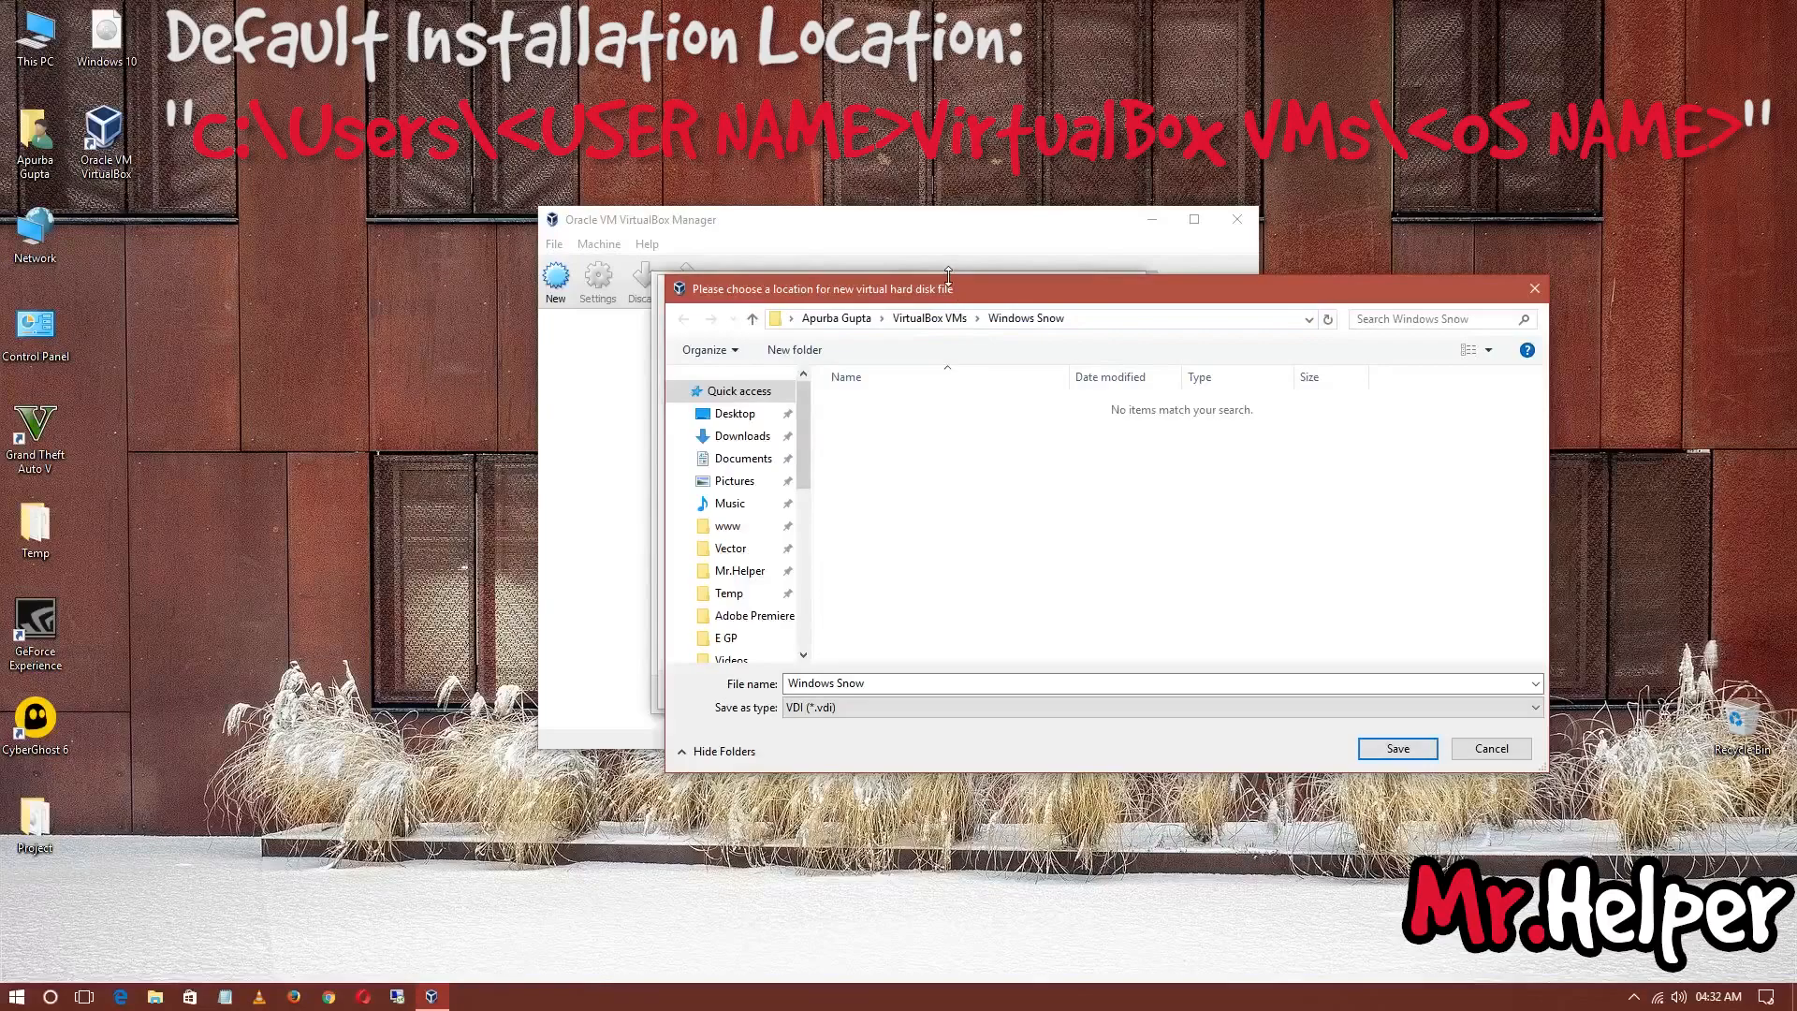
{"action": "left_click_drag", "start_coordinate": [951, 290], "coordinate": [780, 473]}
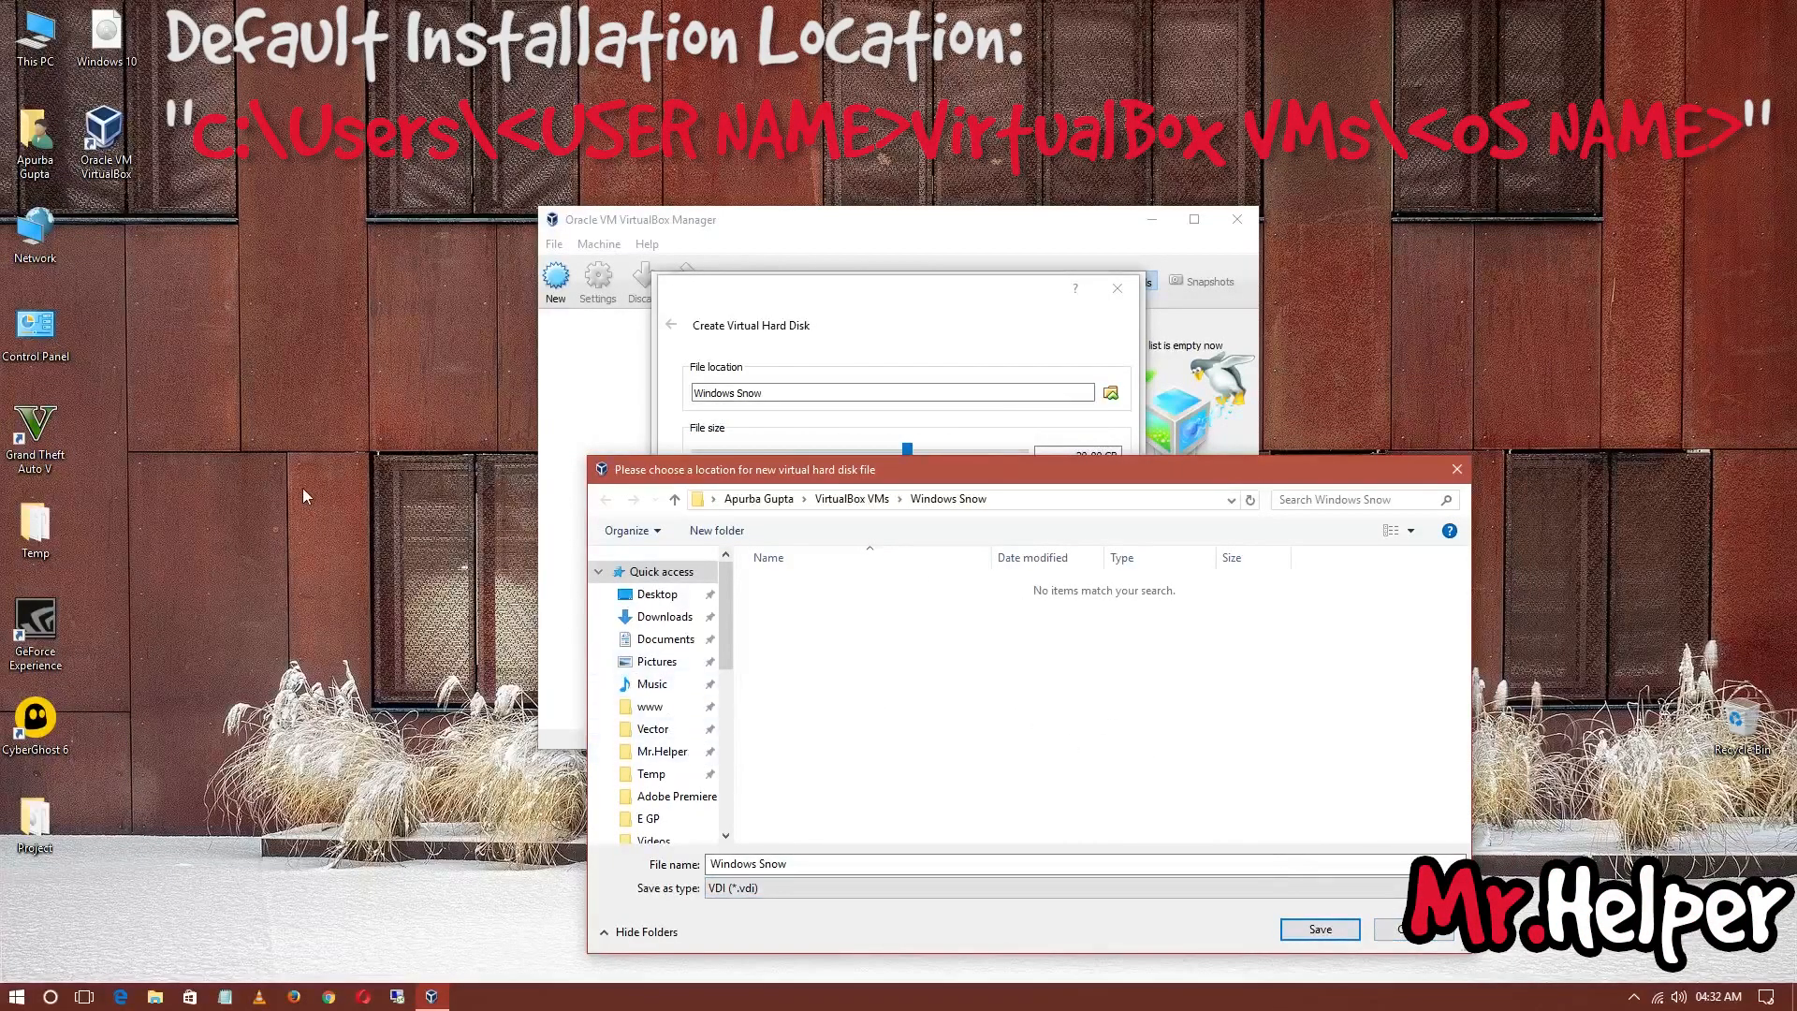
Open the folder J:\Program Files\Oracle\VirtualBox\OS in File Explorer and delete the Windows Snow folder inside it.
{"action": "double_click", "coordinate": [35, 42]}
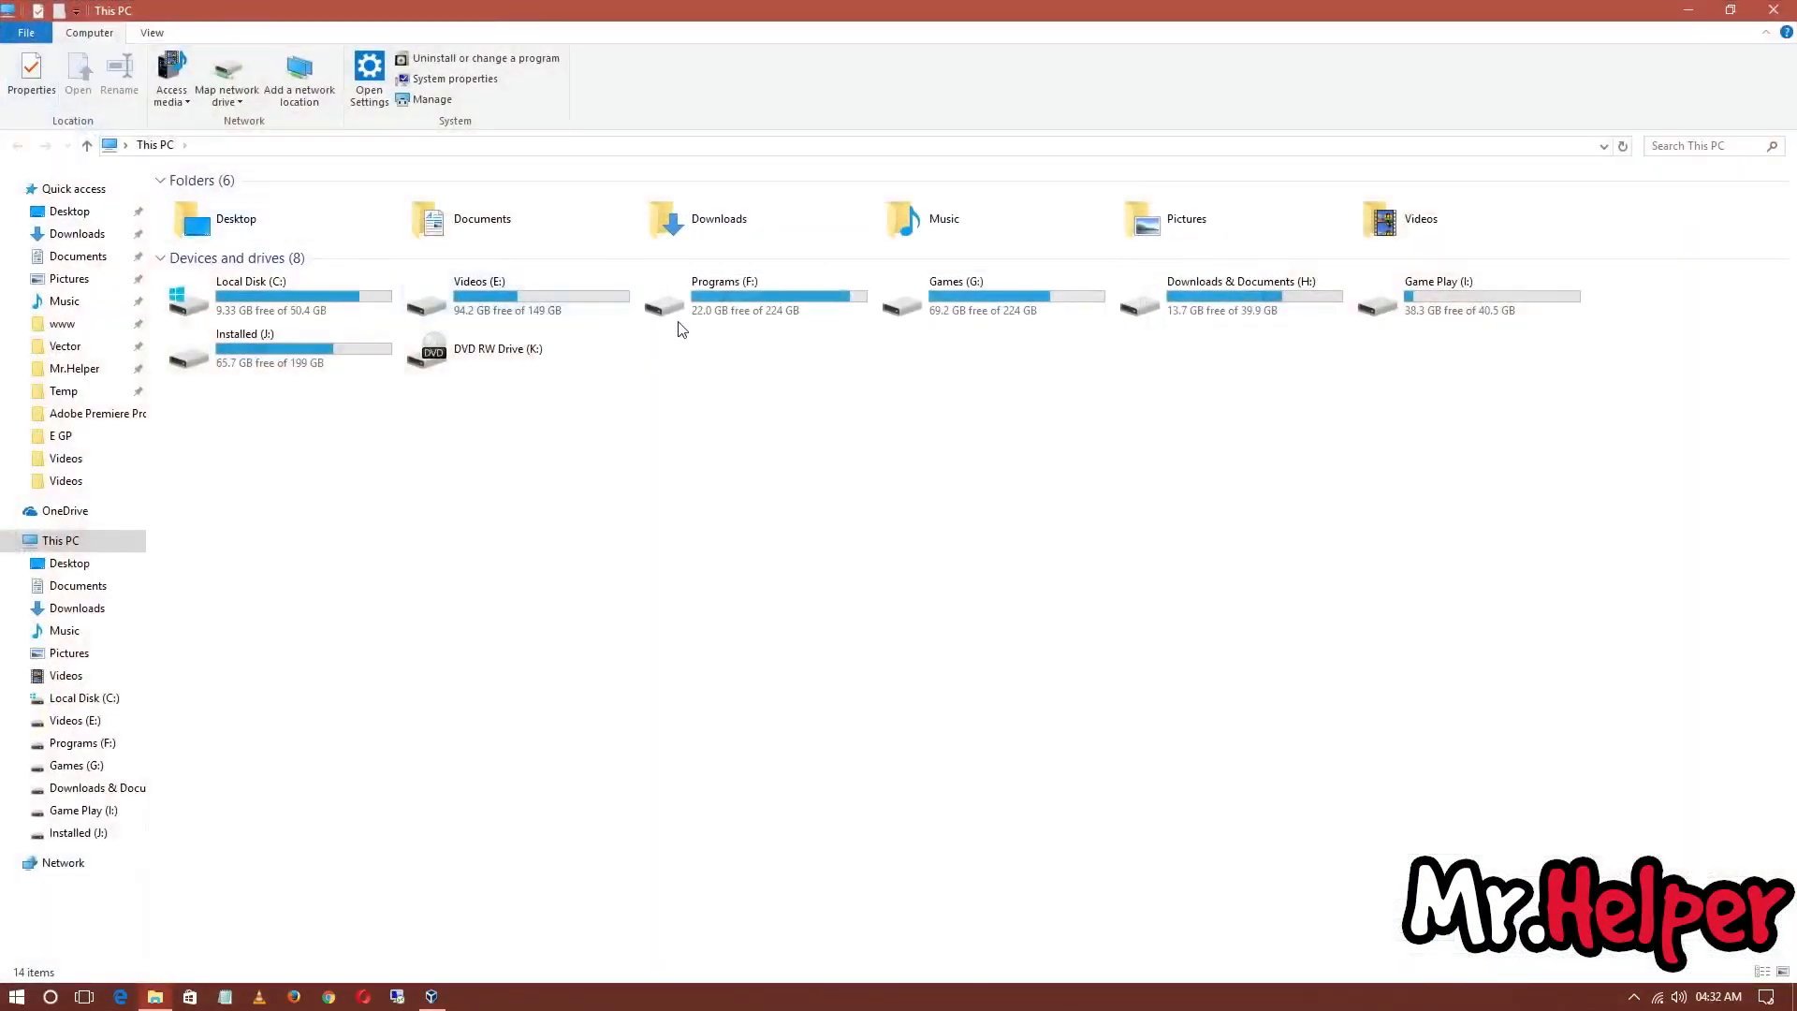
{"action": "double_click", "coordinate": [258, 361]}
{"action": "double_click", "coordinate": [599, 244]}
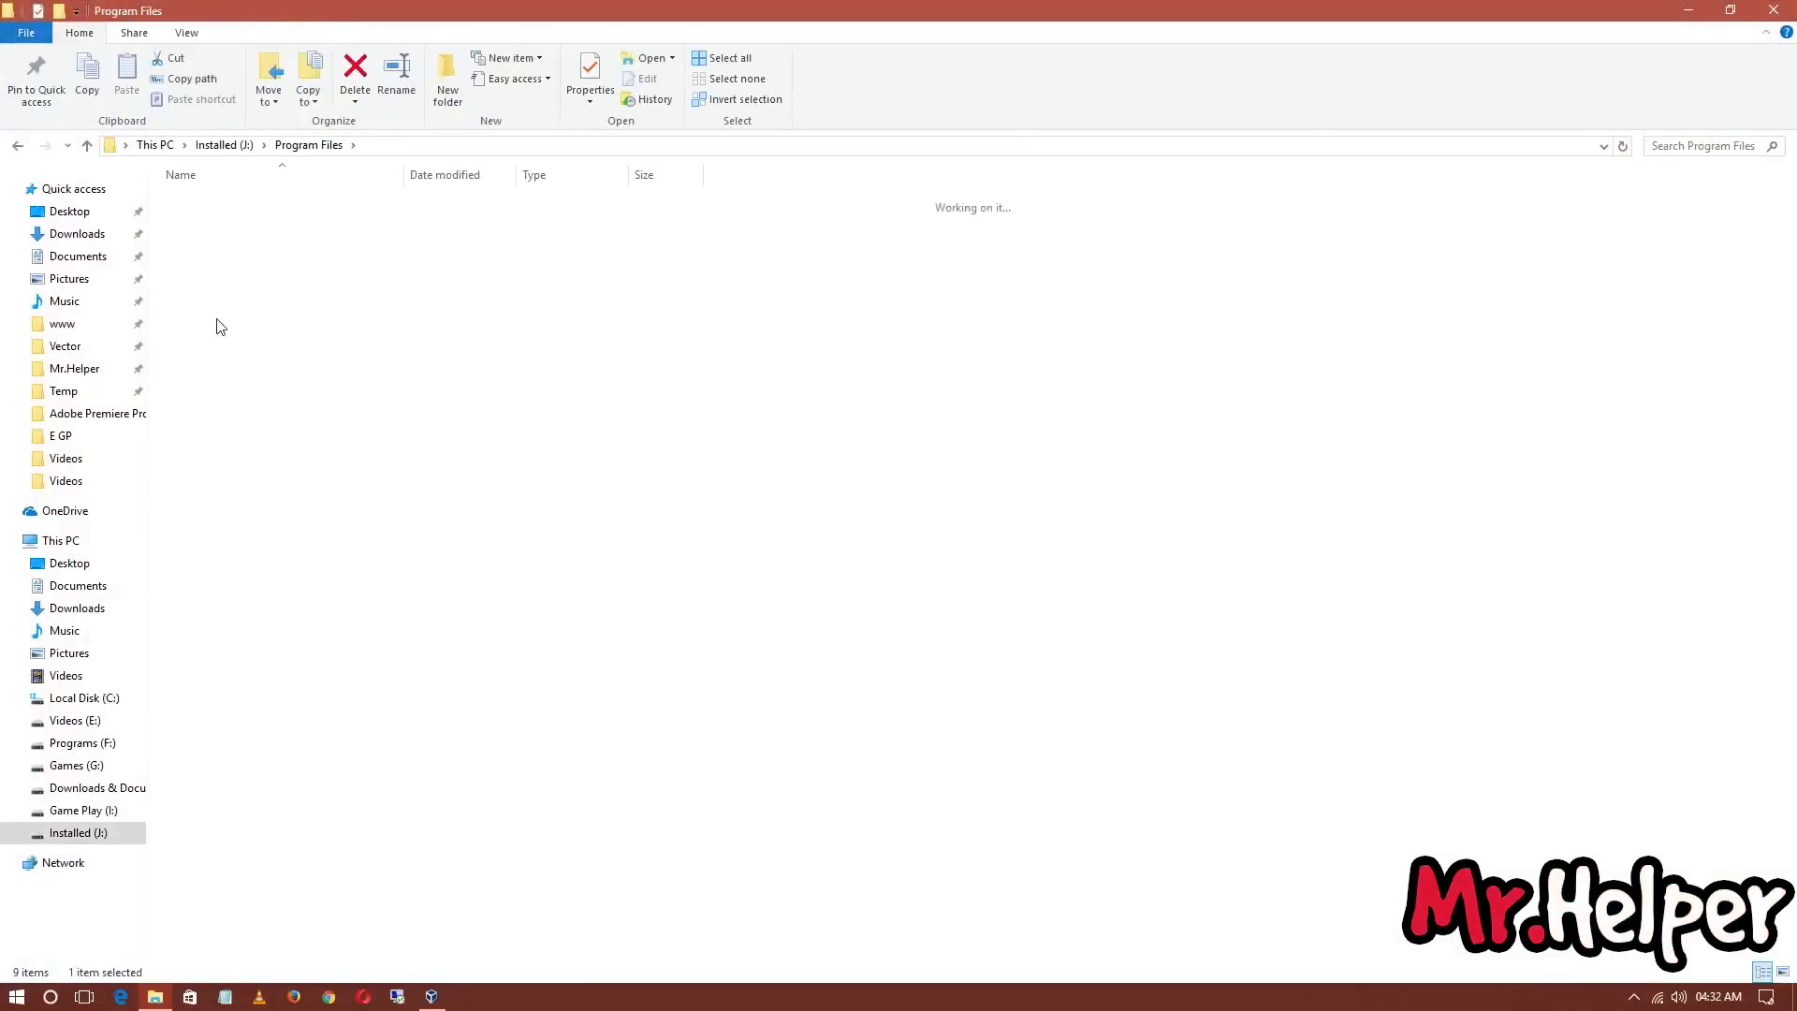
{"action": "double_click", "coordinate": [248, 208]}
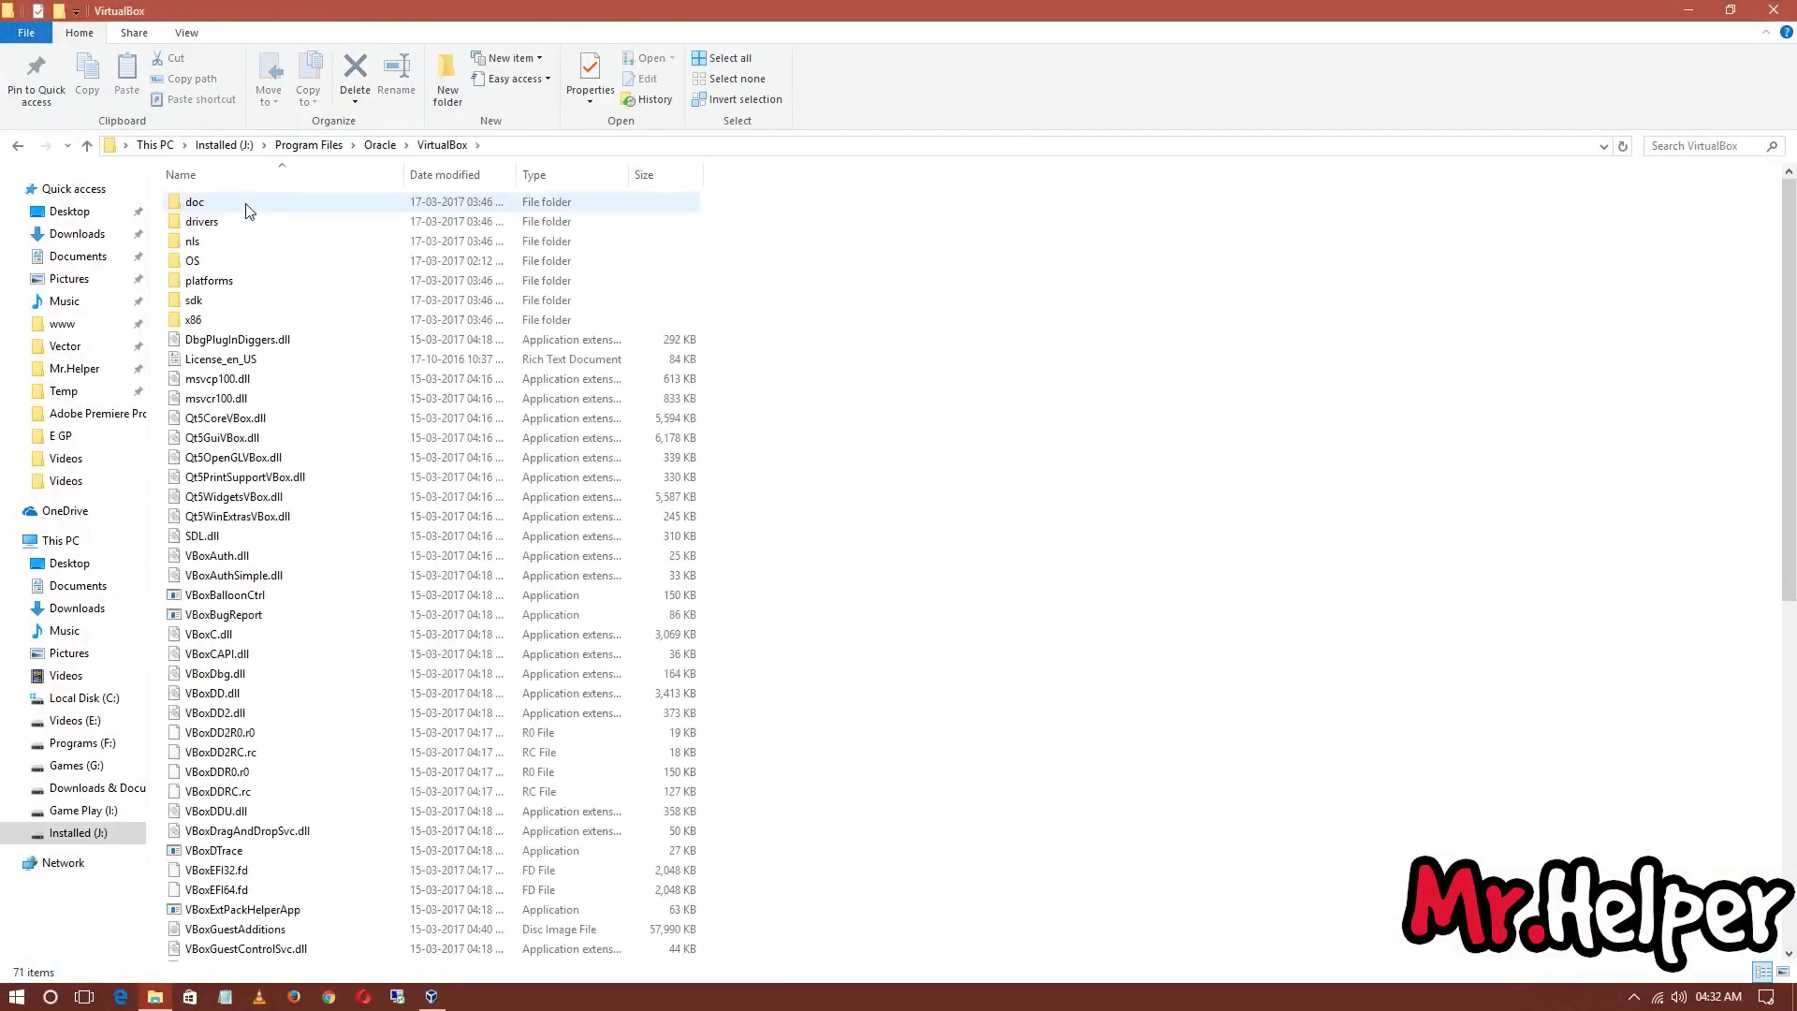
{"action": "double_click", "coordinate": [237, 262]}
{"action": "left_click", "coordinate": [423, 198]}
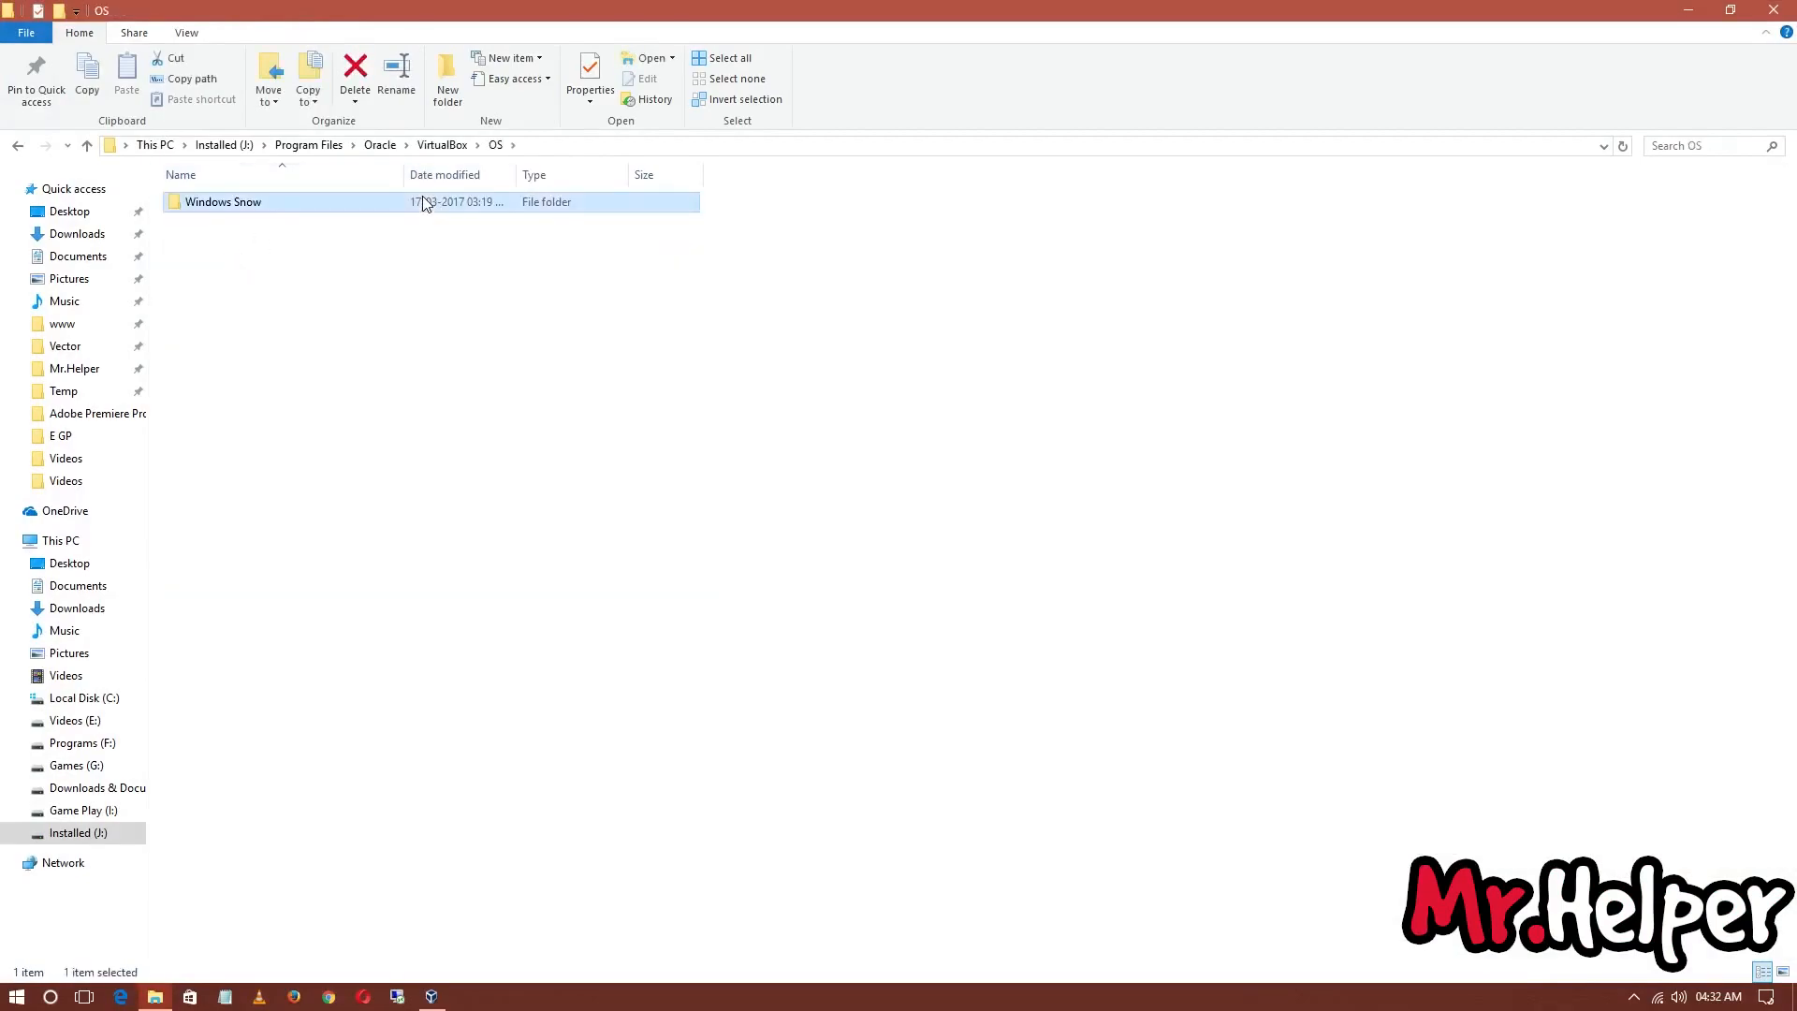
{"action": "key", "text": "Delete"}
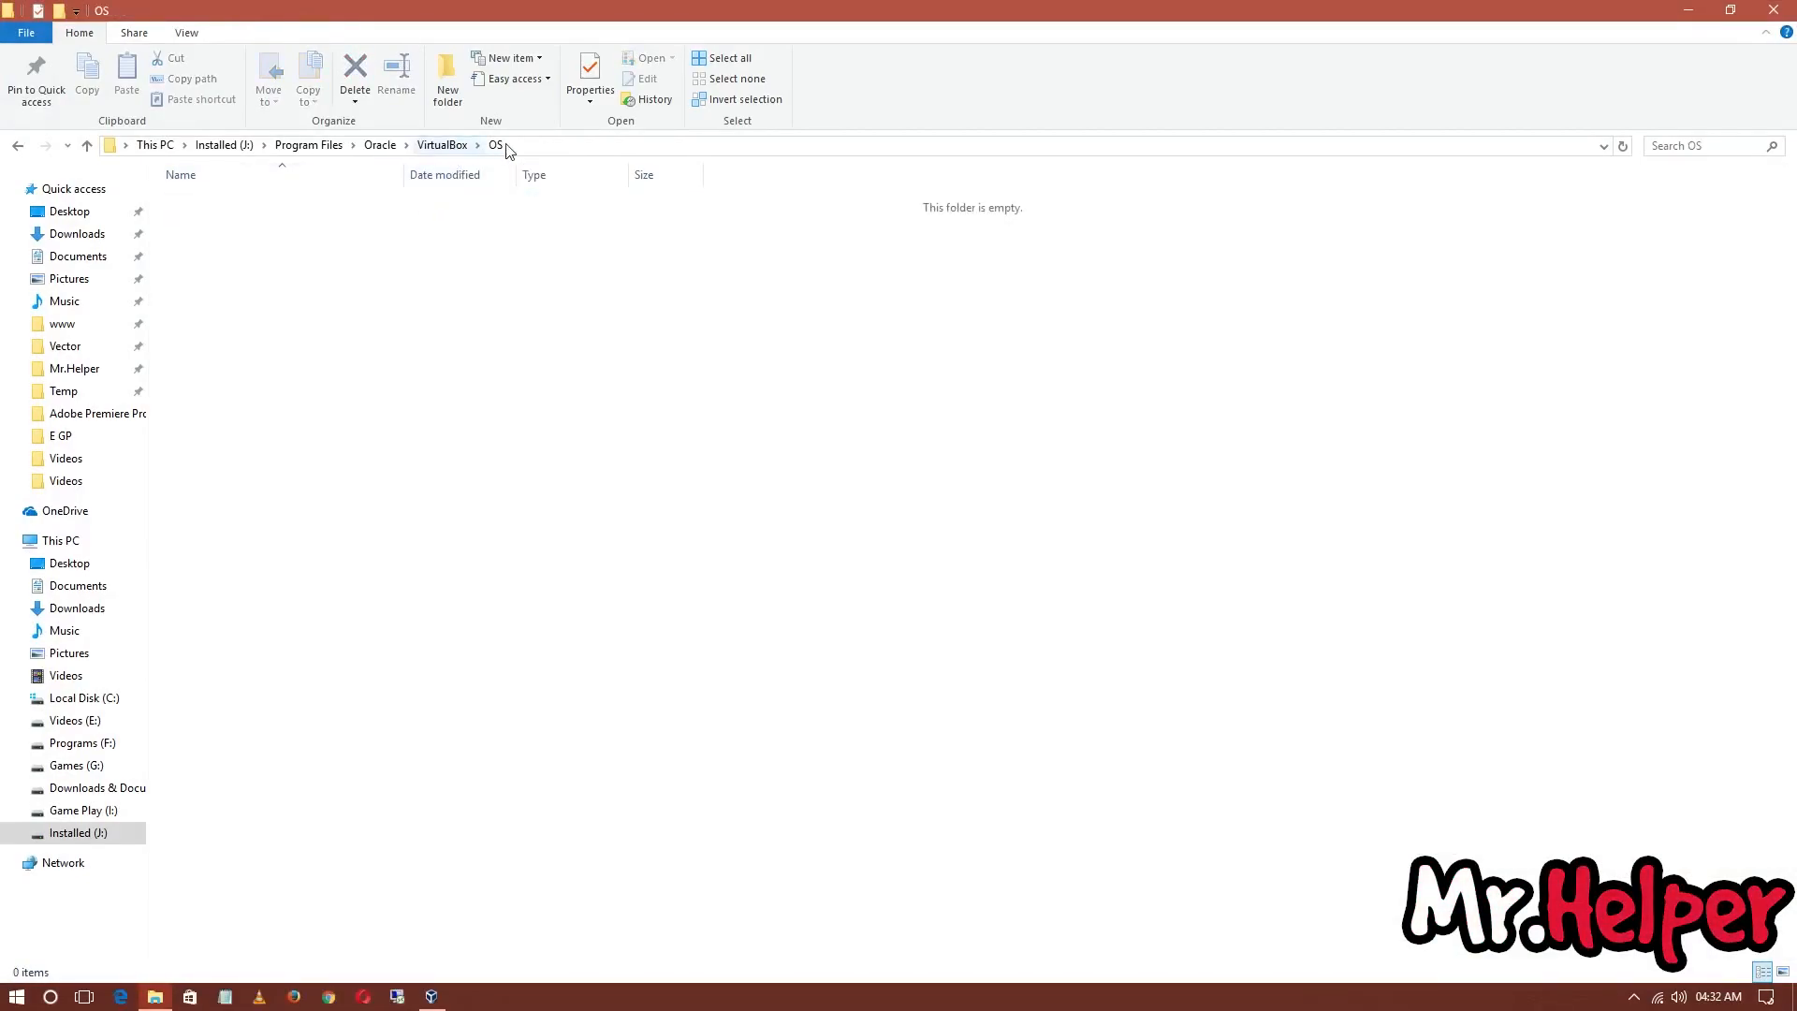
Copy the full path of the OS folder and return to the VirtualBox location chooser.
{"action": "left_click", "coordinate": [529, 145]}
{"action": "key", "text": "BackSpace"}
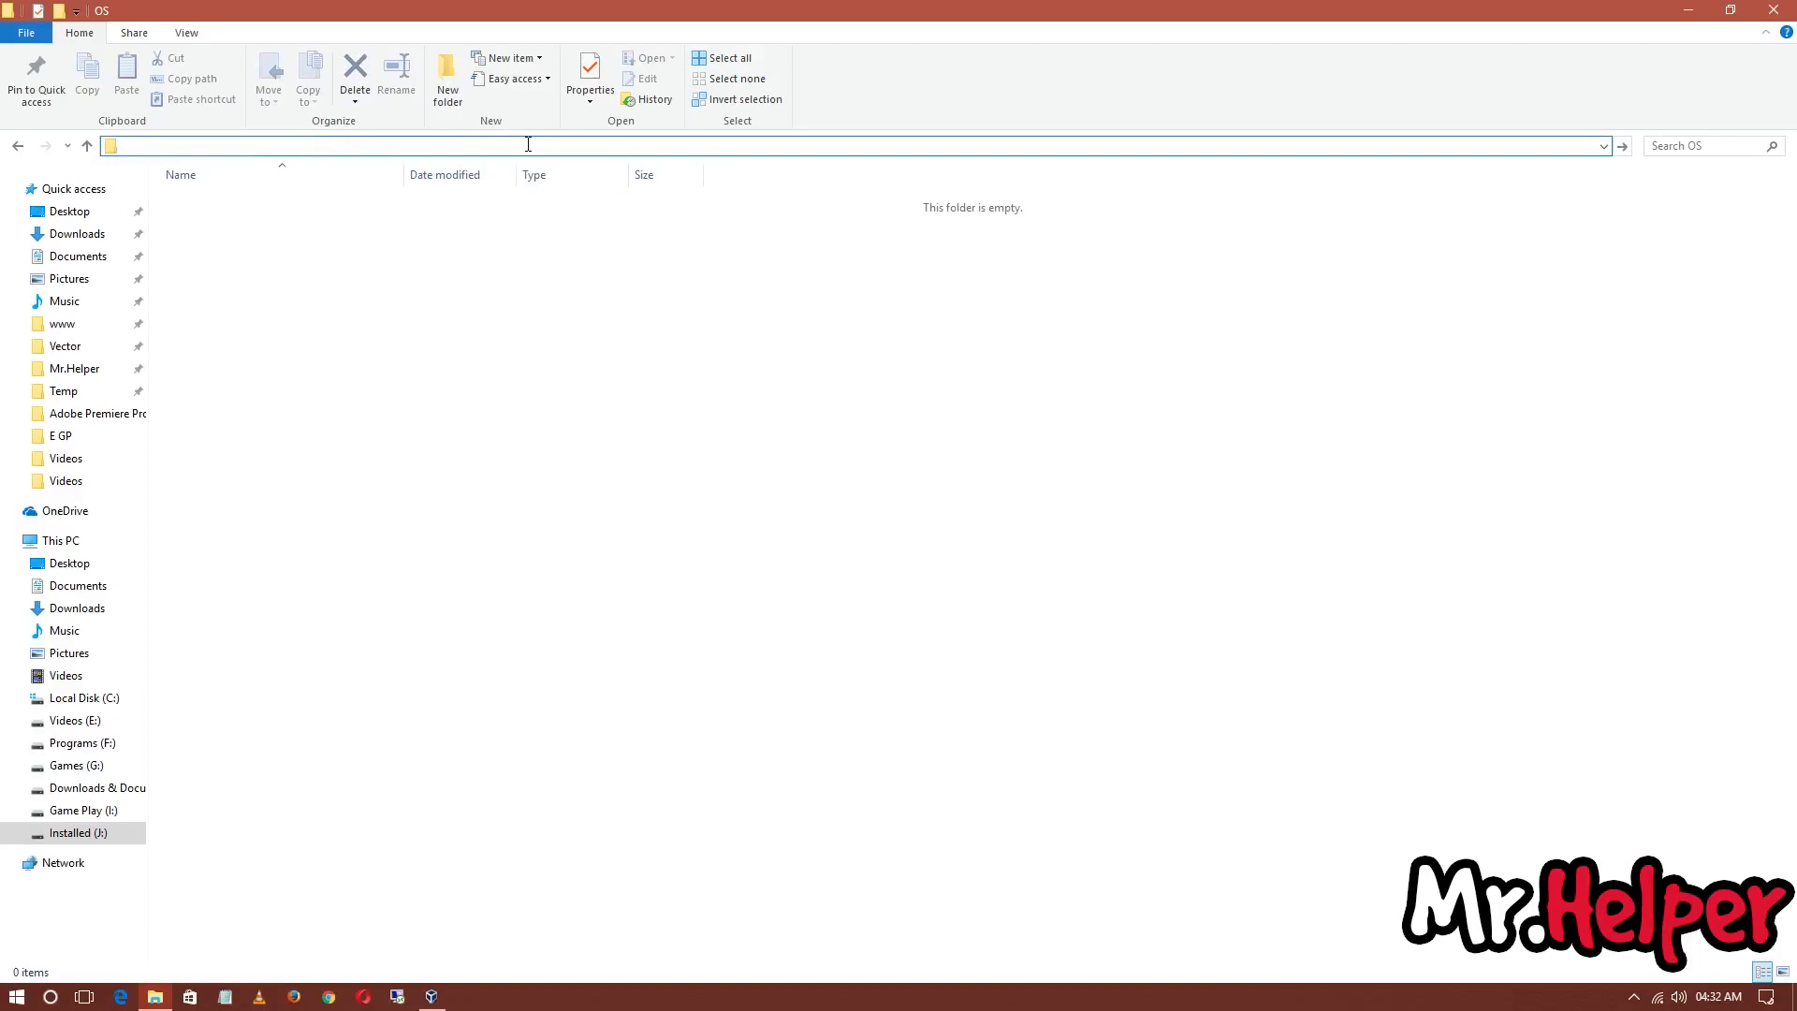
{"action": "key", "text": "ctrl+z"}
{"action": "right_click", "coordinate": [356, 146]}
{"action": "left_click", "coordinate": [400, 196]}
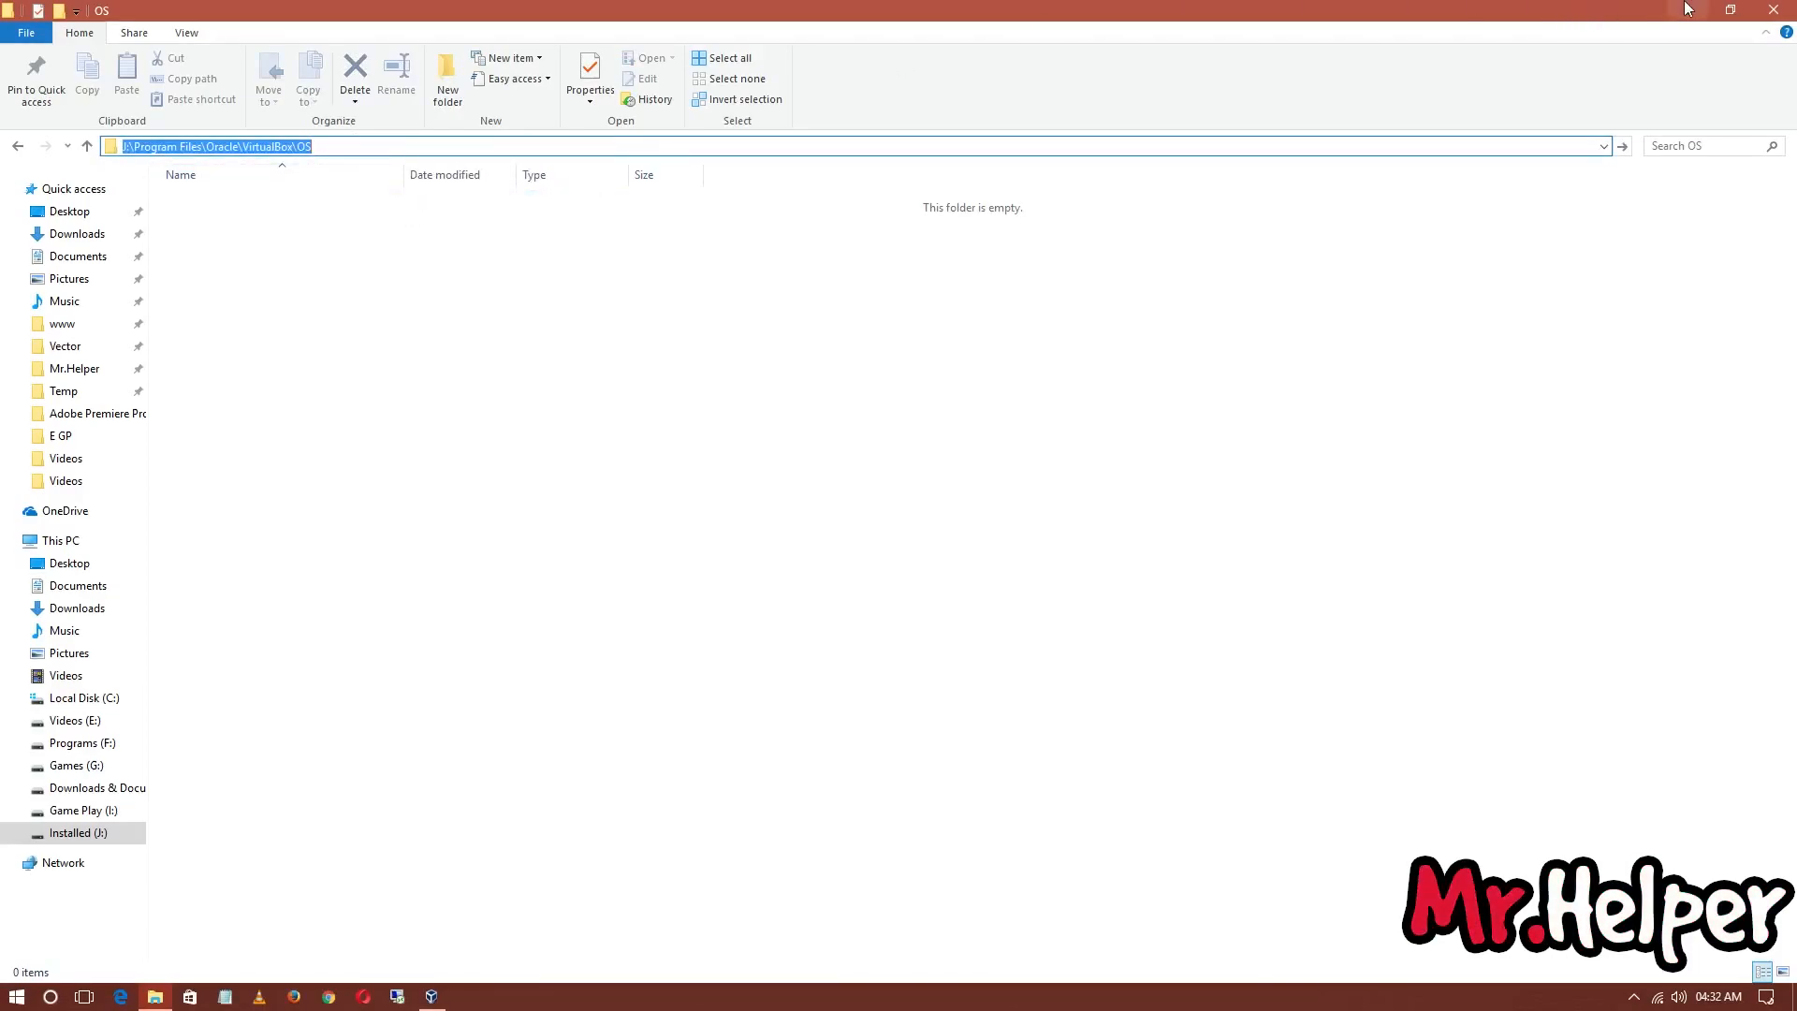
{"action": "left_click", "coordinate": [1688, 8]}
Store the Windows Snow VDI file in J:\Program Files\Oracle\VirtualBox\OS and create the disk as dynamically allocated.
{"action": "key", "text": "ctrl+v"}
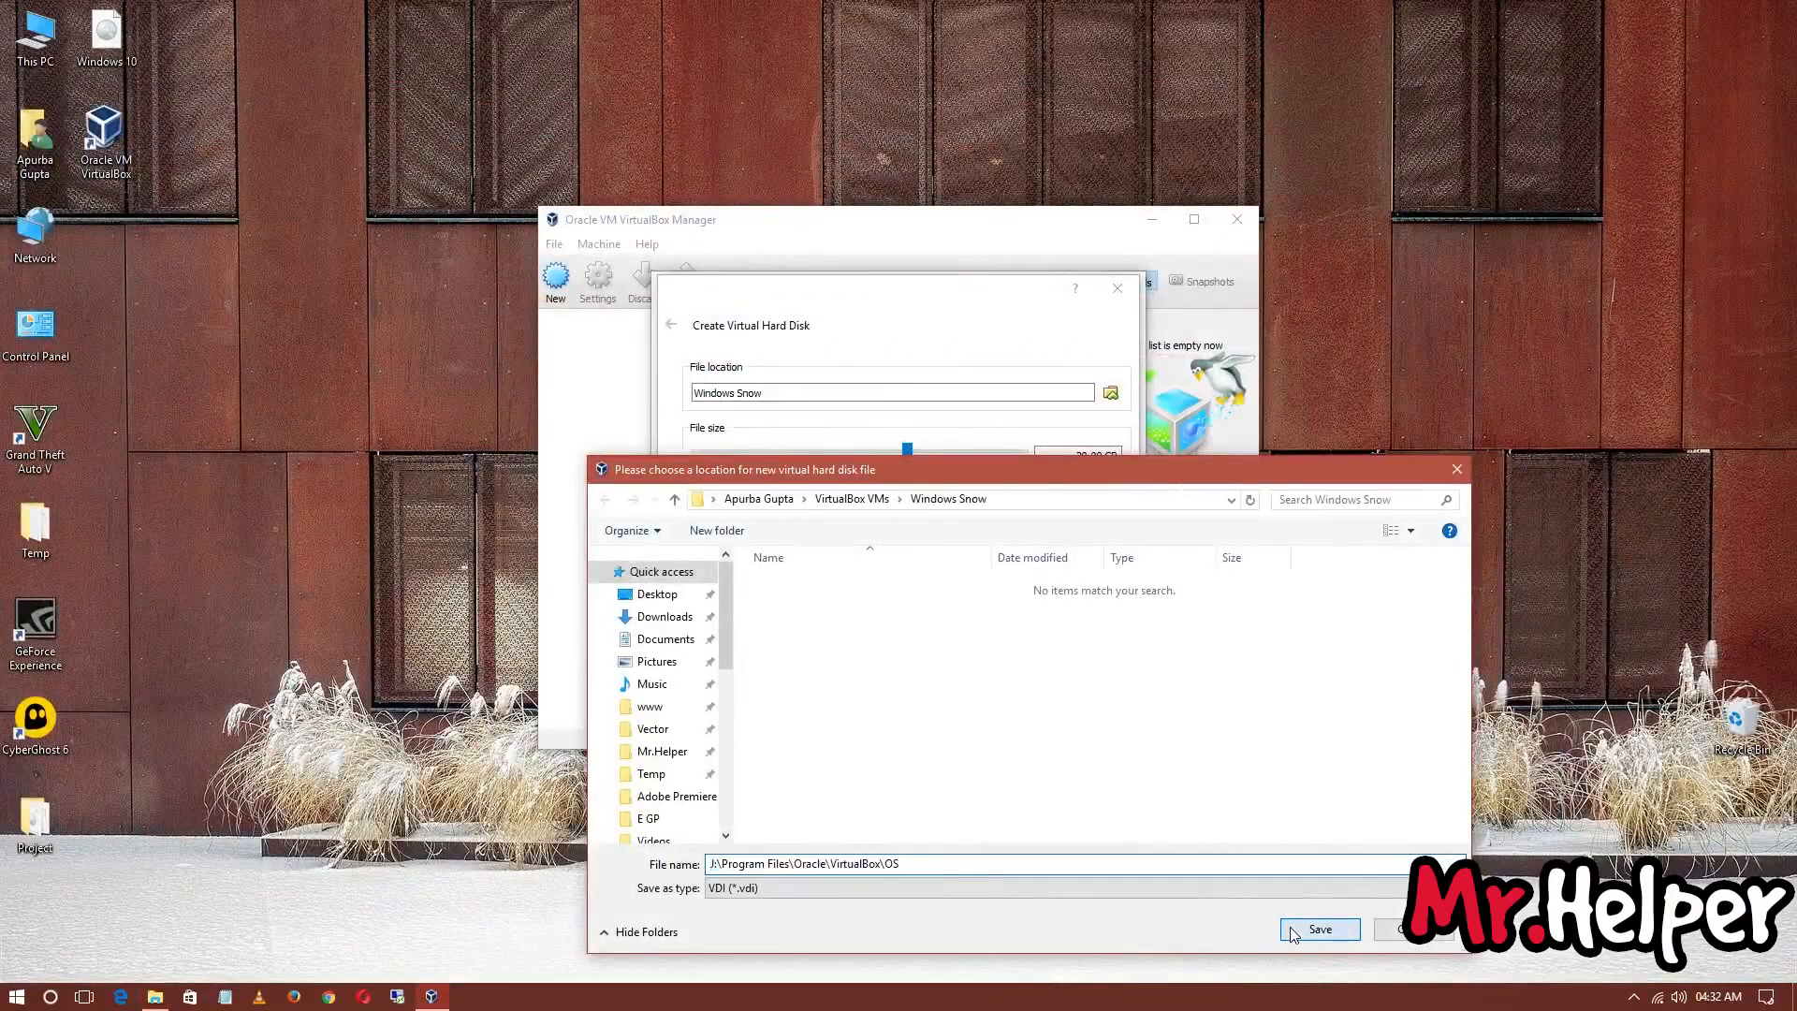
{"action": "left_click", "coordinate": [1318, 929]}
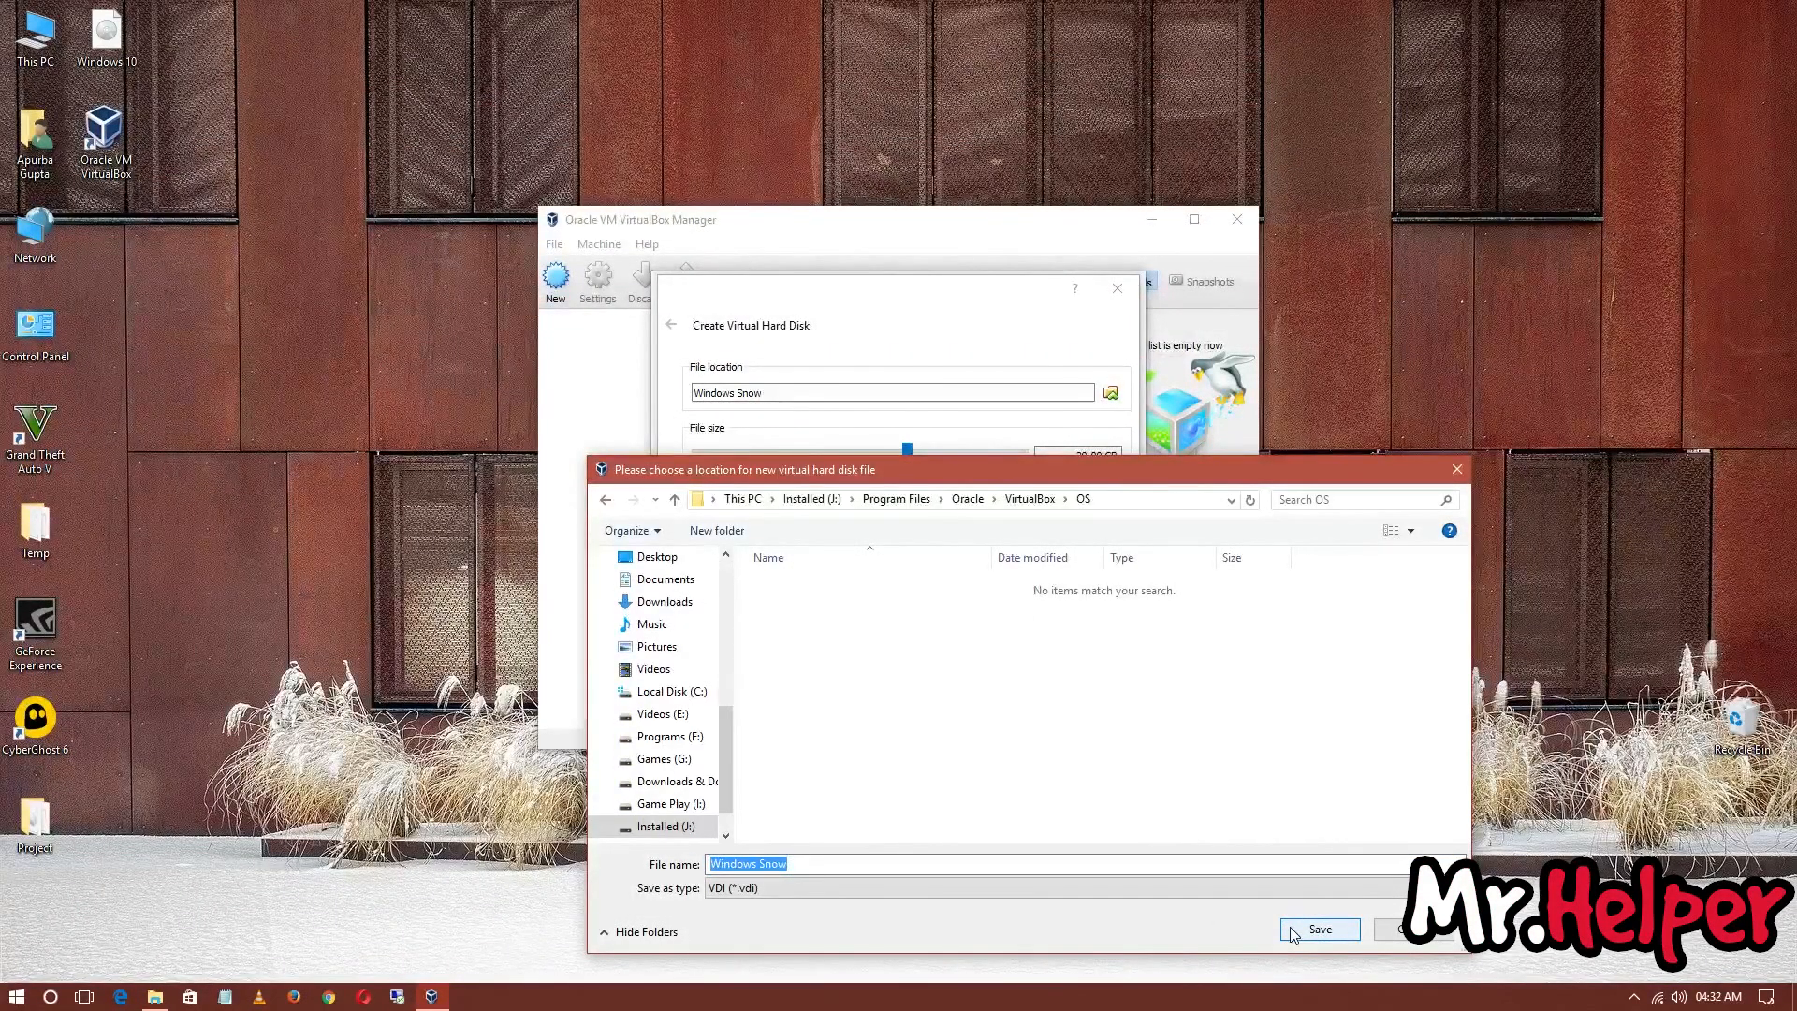
{"action": "left_click", "coordinate": [1318, 929]}
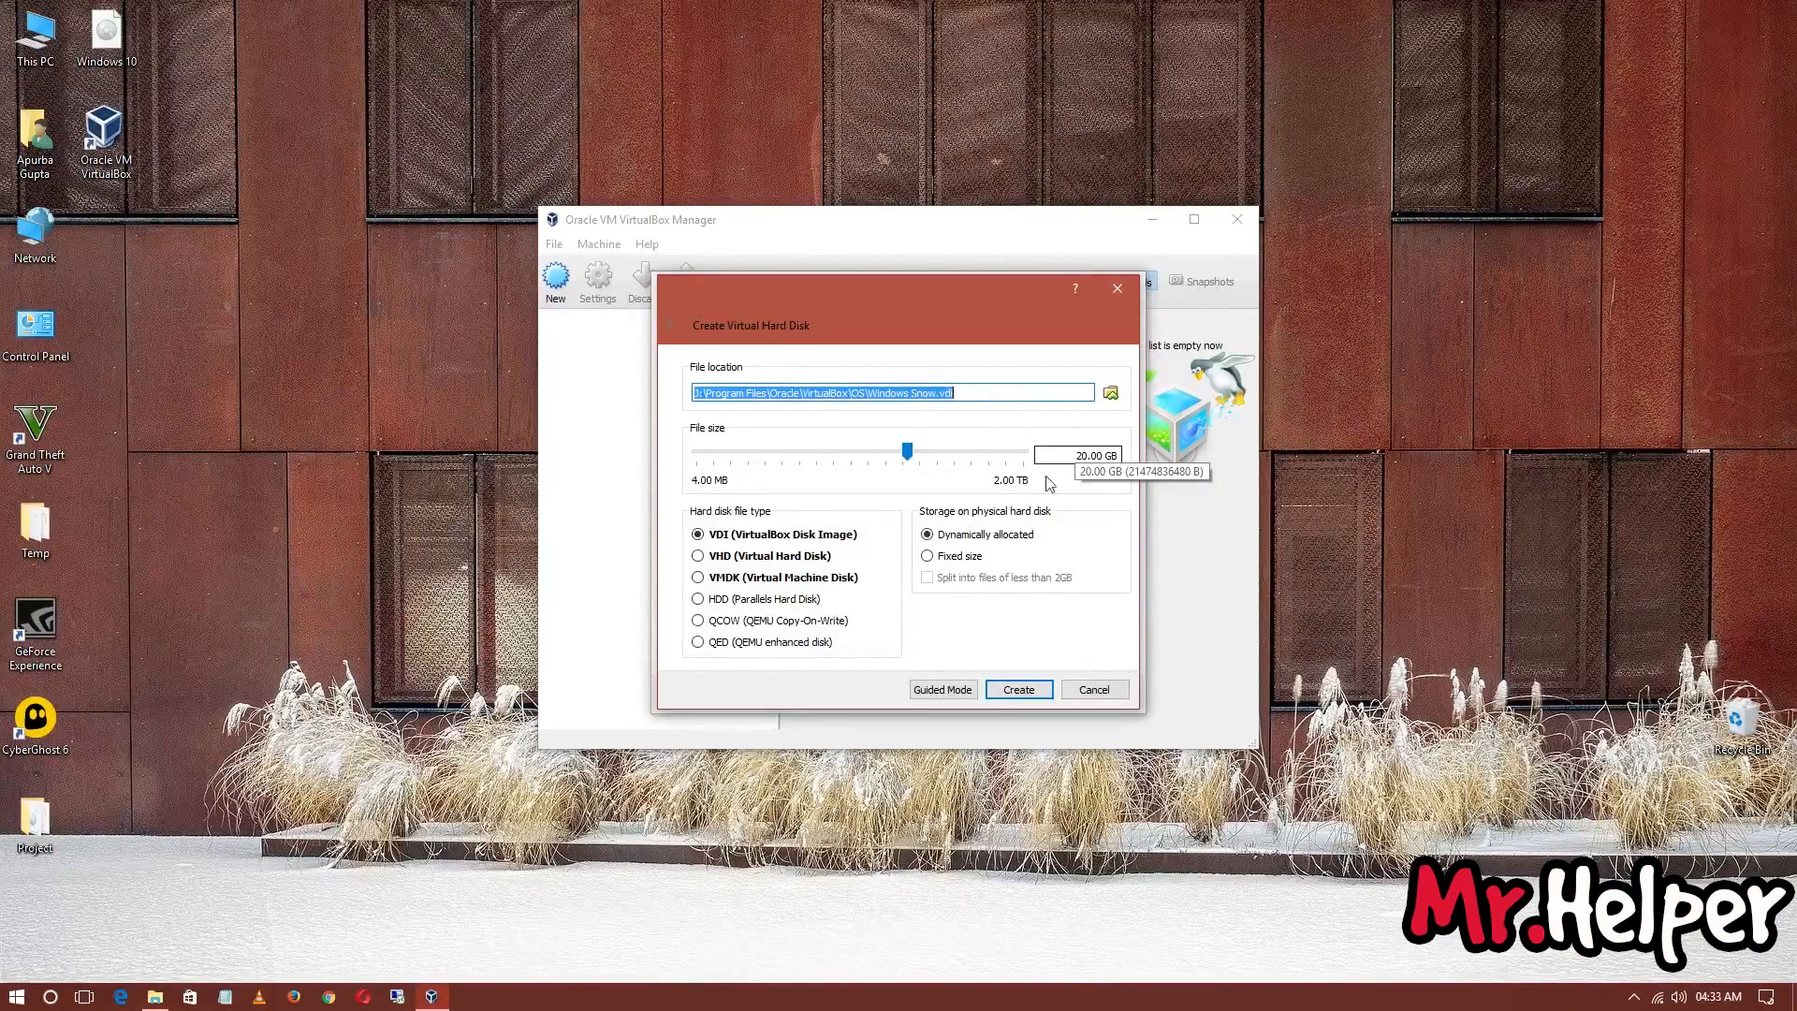
{"action": "left_click", "coordinate": [928, 557]}
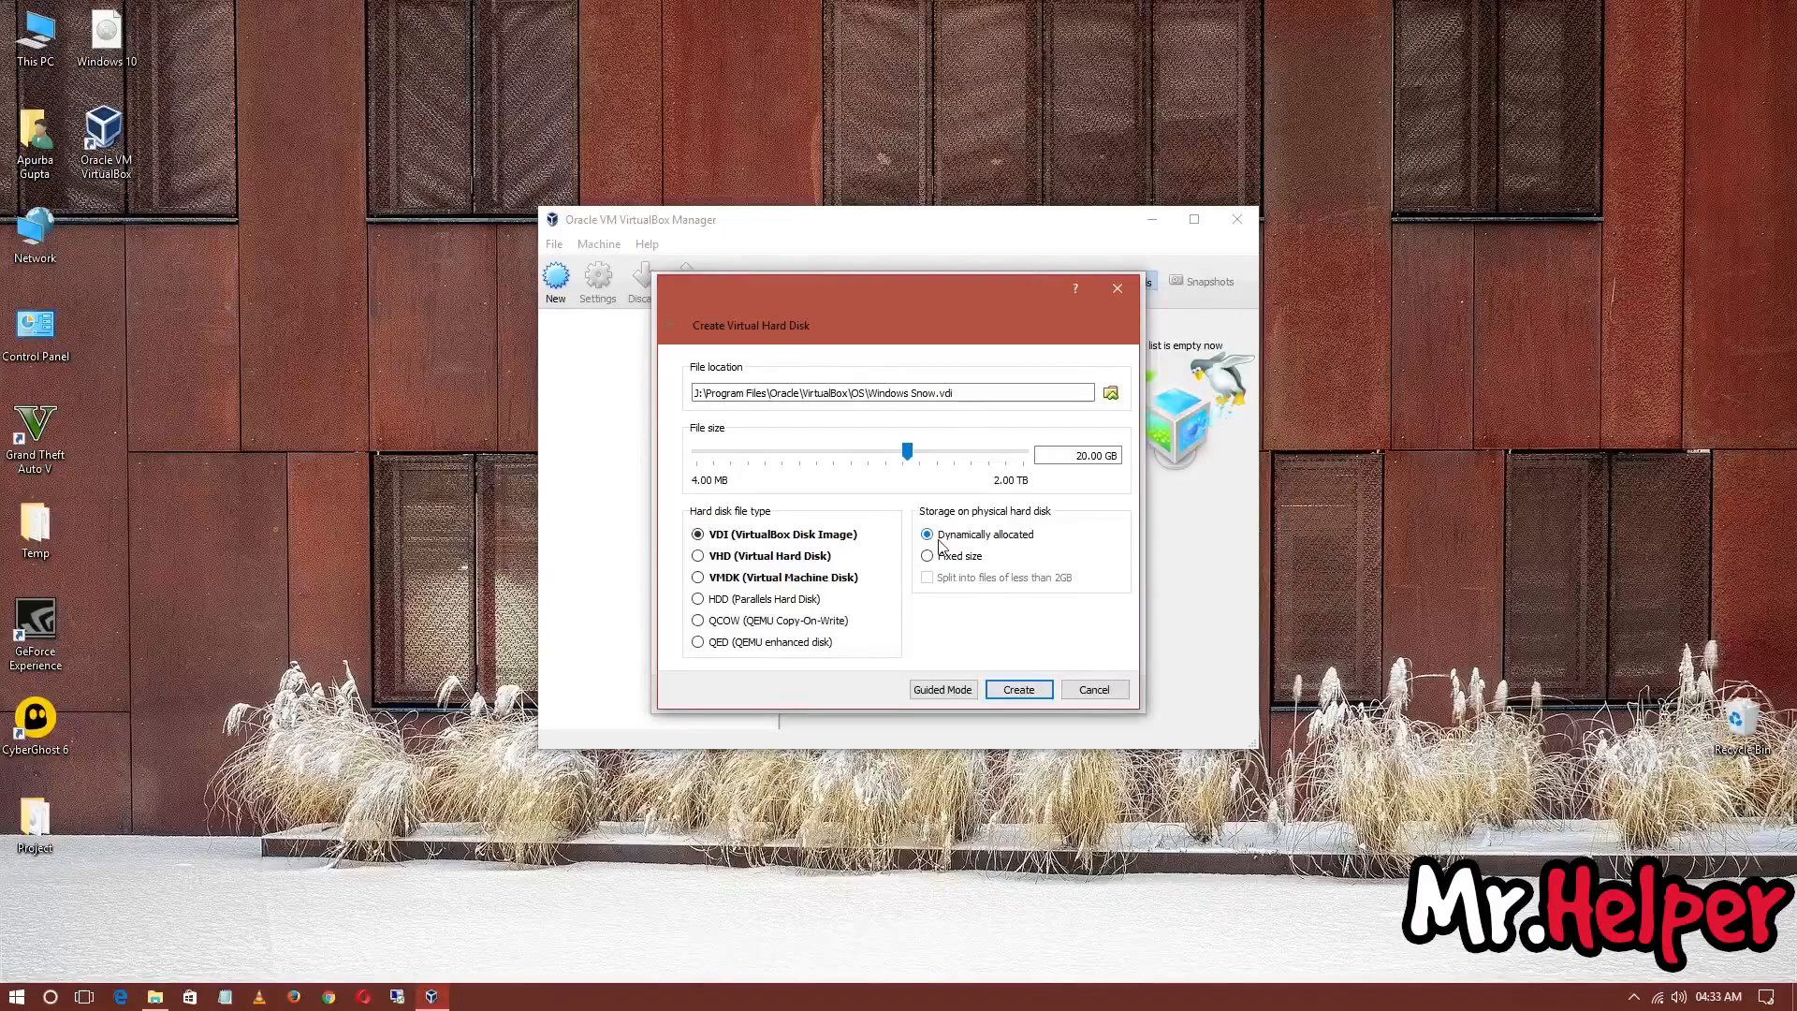
{"action": "left_click", "coordinate": [1016, 691]}
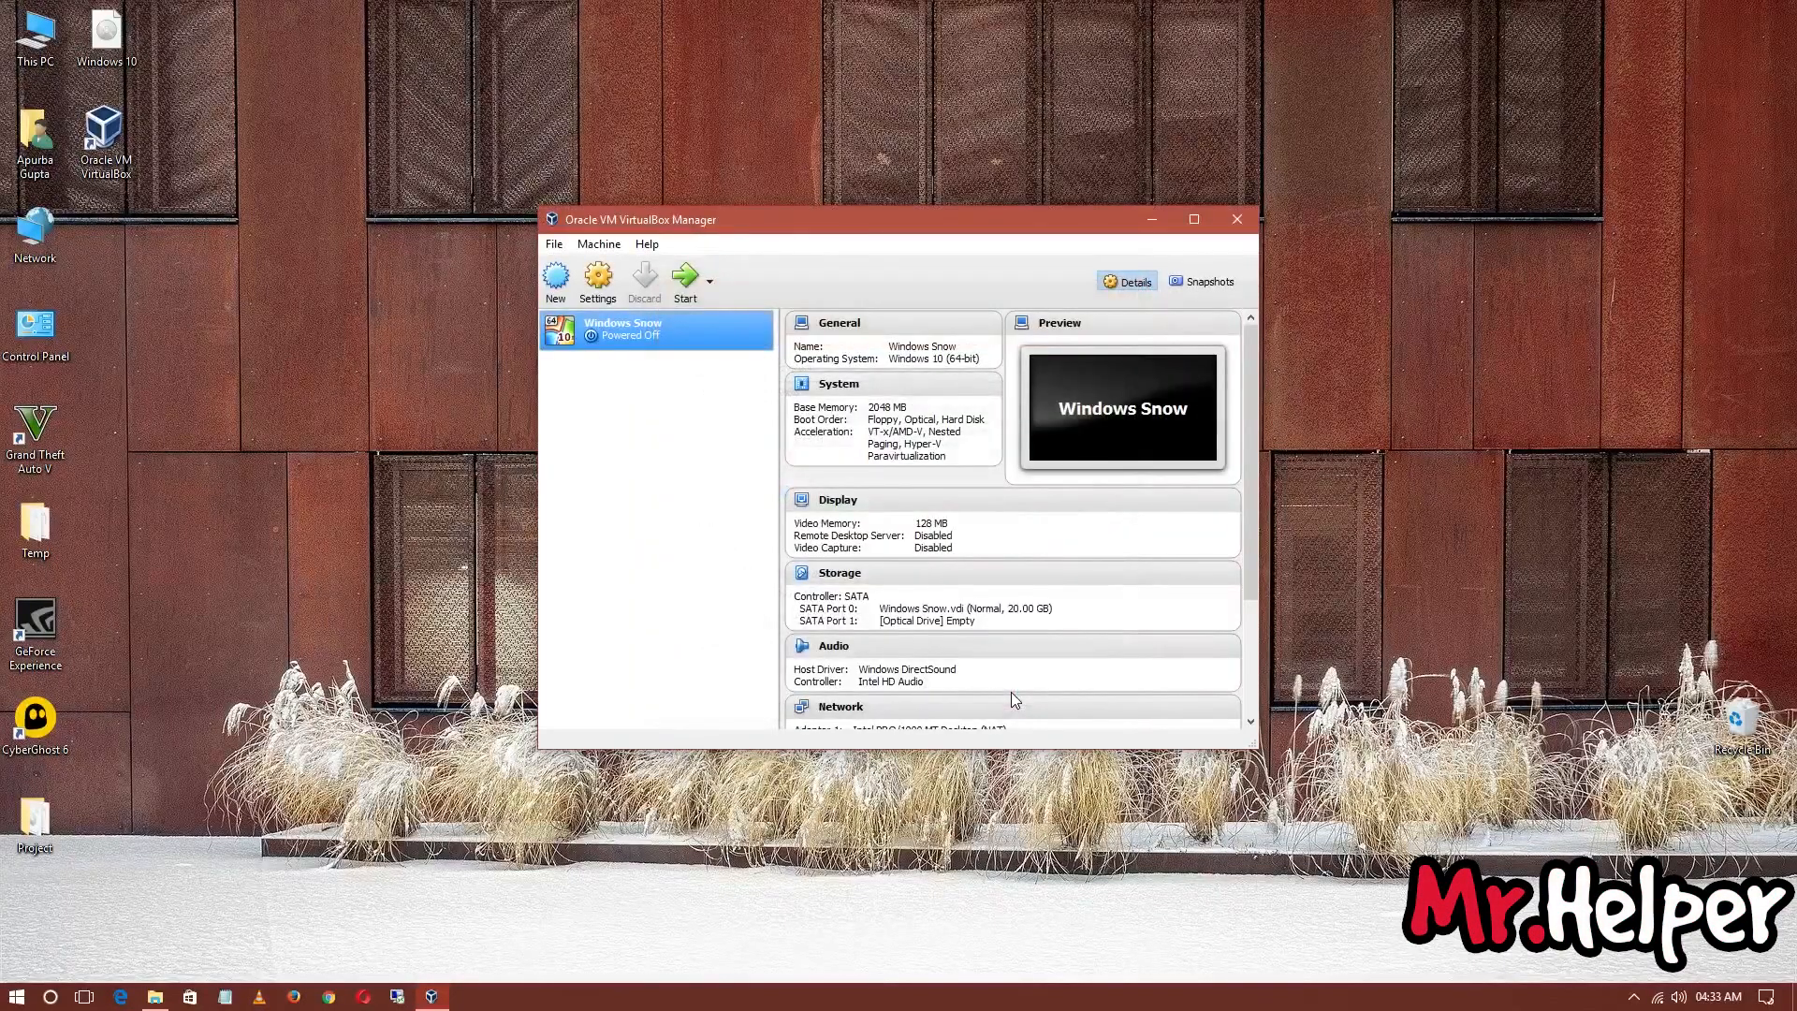
Disable network Adapter 1 in the settings of the Windows Snow machine.
{"action": "left_click", "coordinate": [1193, 219]}
{"action": "left_click_drag", "start_coordinate": [205, 8], "coordinate": [751, 176]}
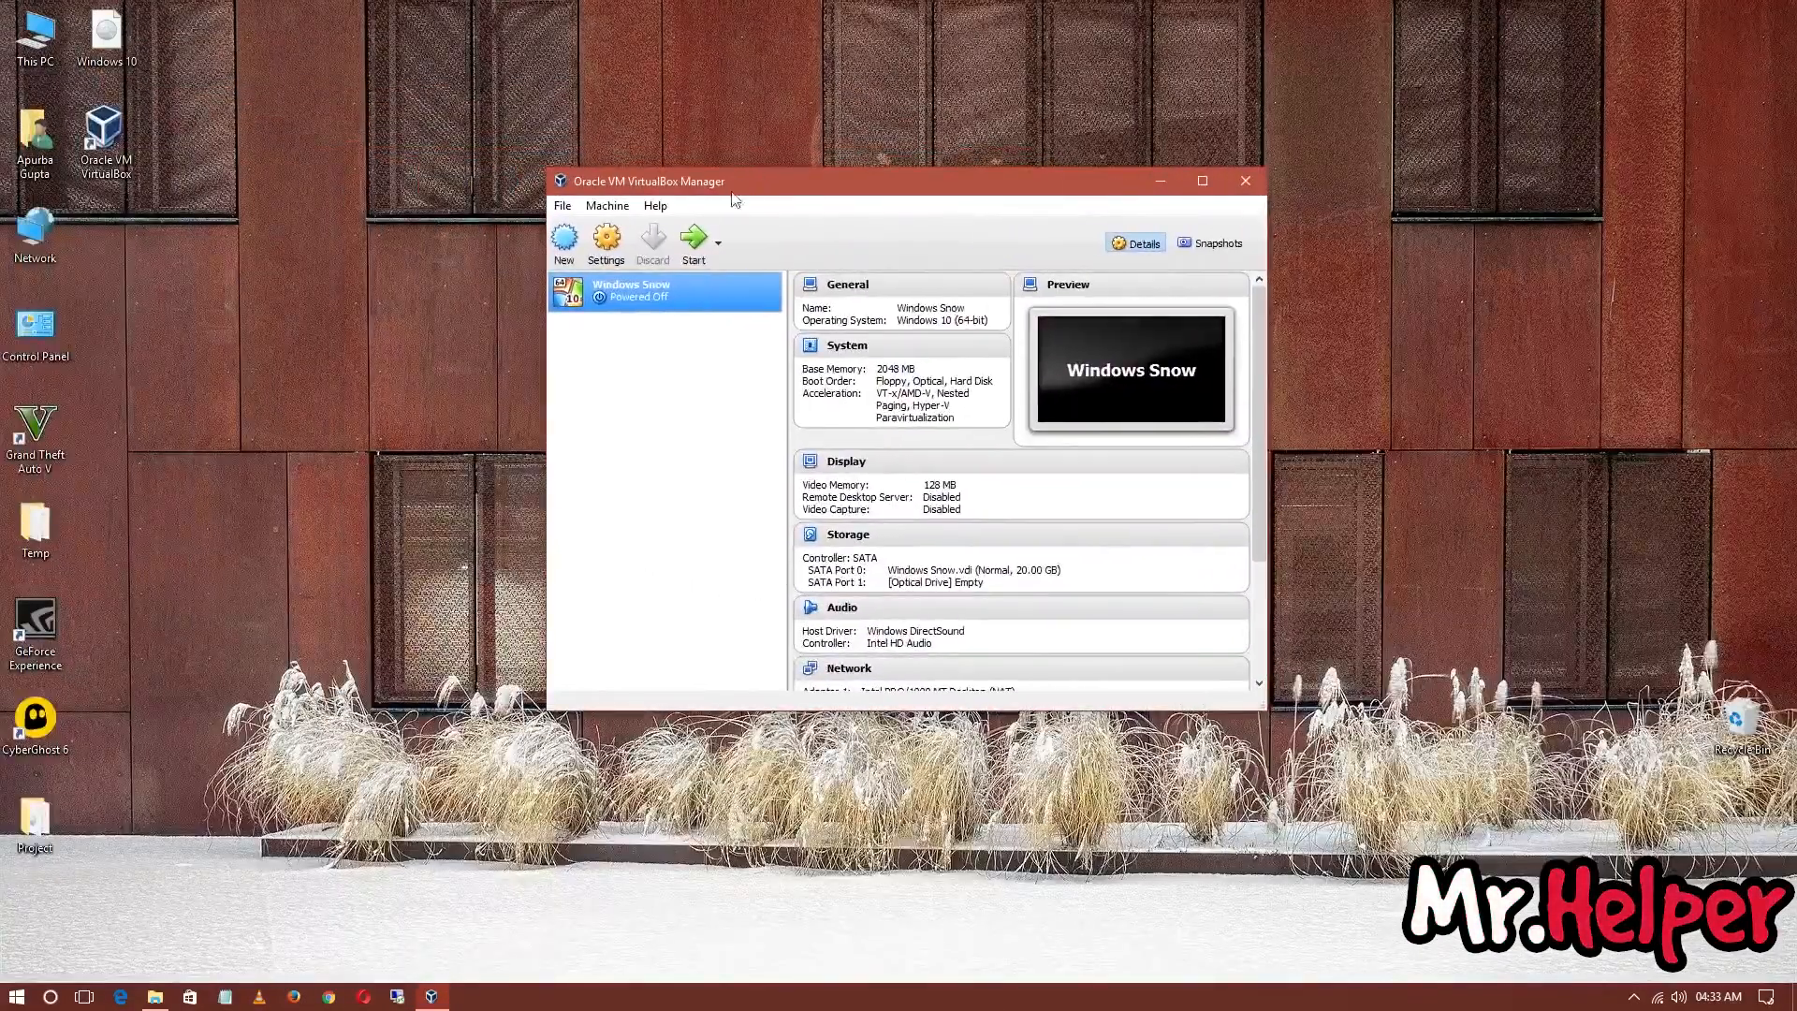
{"action": "left_click", "coordinate": [609, 239]}
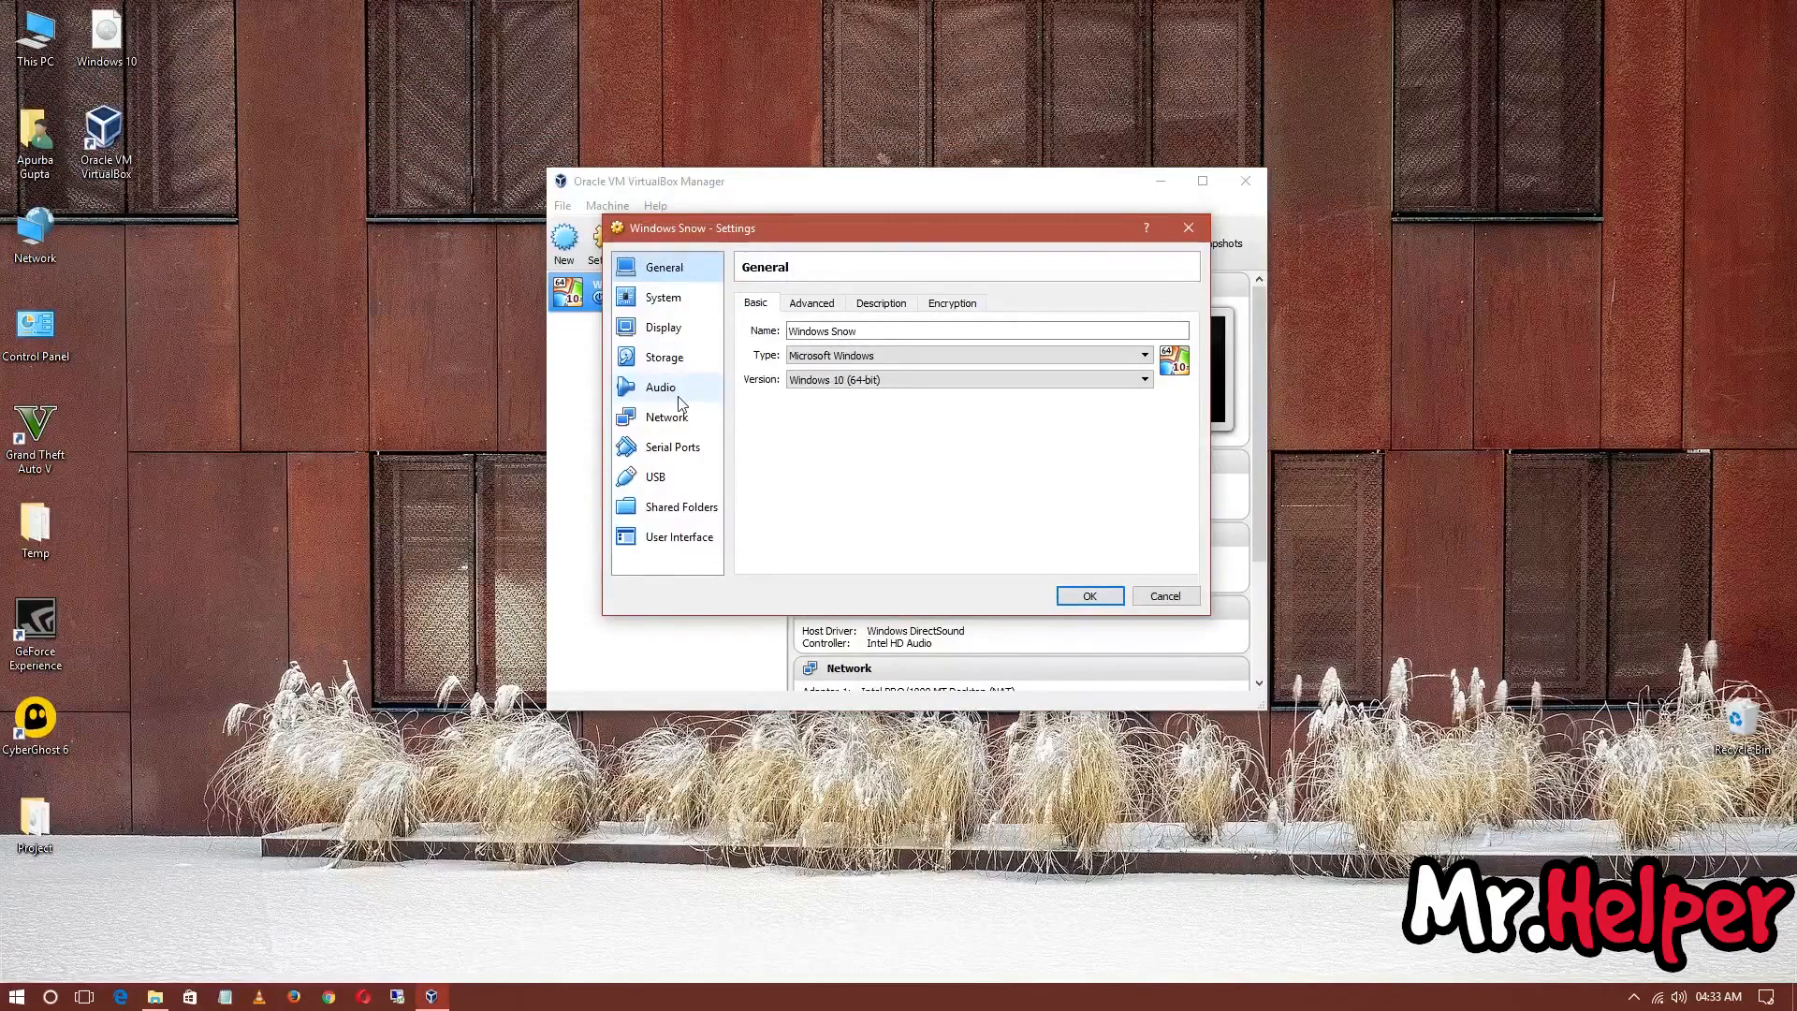
{"action": "left_click", "coordinate": [685, 419]}
{"action": "left_click_drag", "start_coordinate": [797, 239], "coordinate": [1197, 521]}
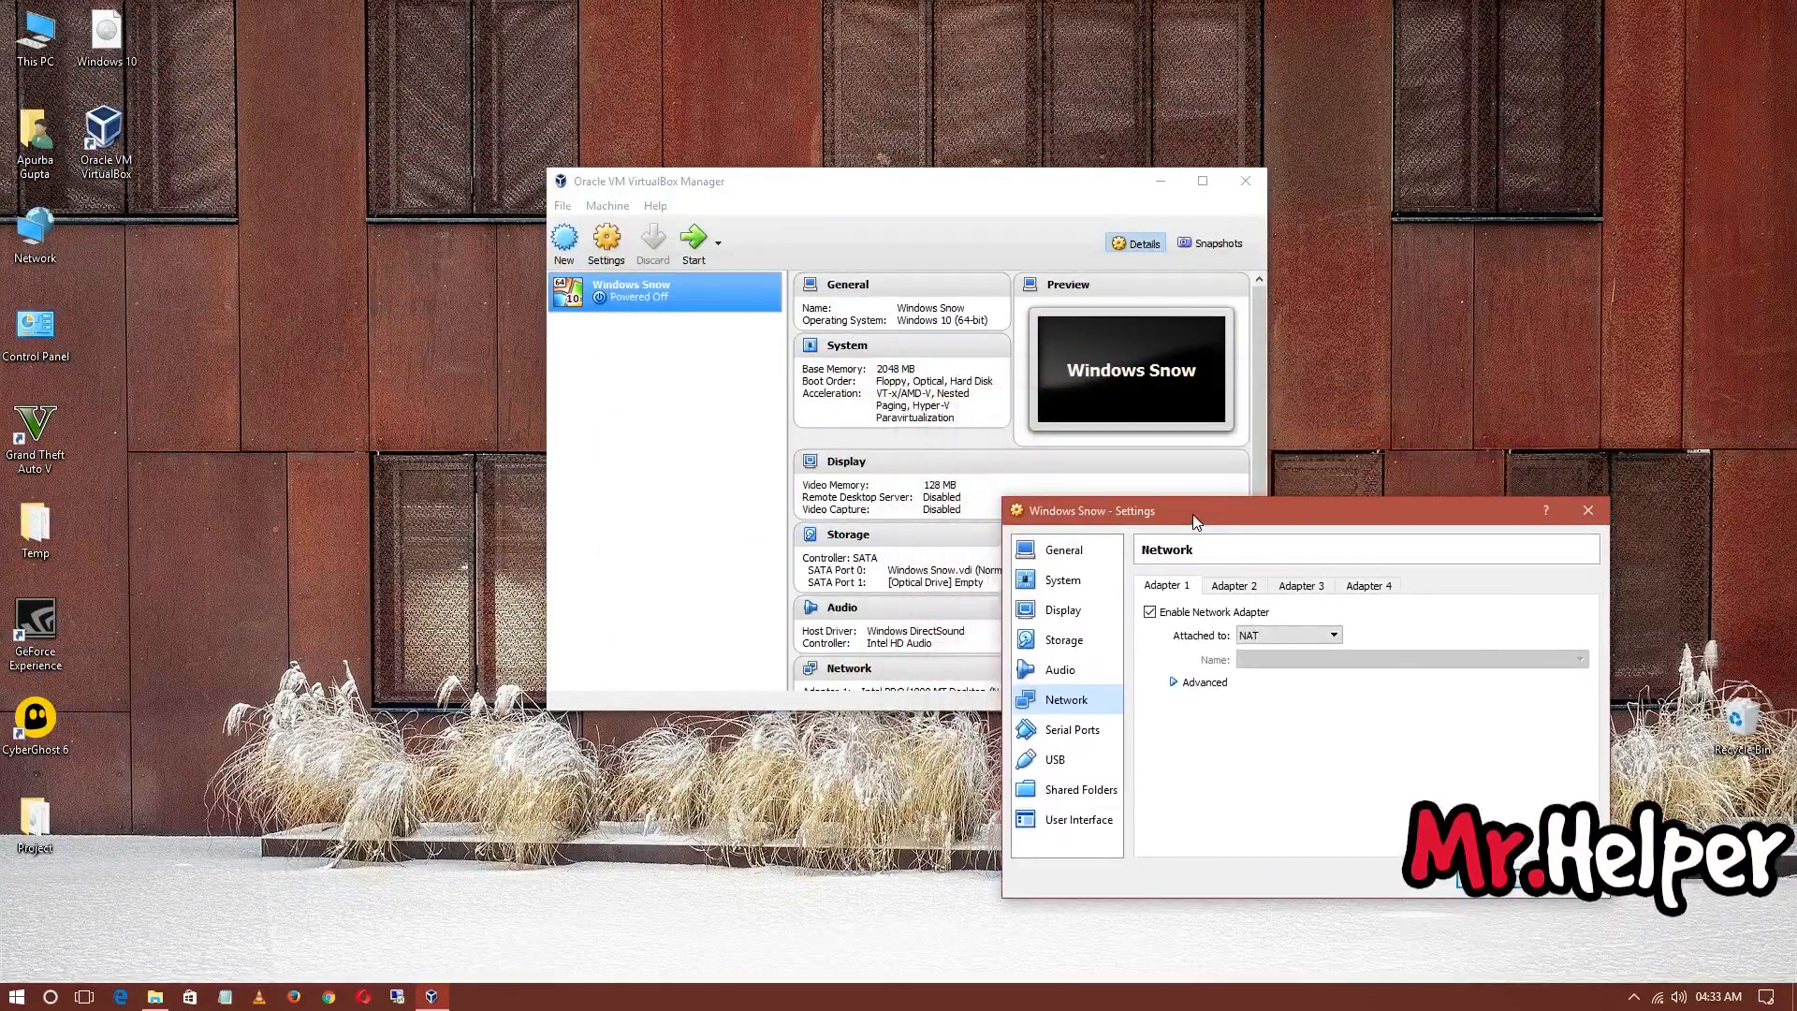
{"action": "left_click", "coordinate": [1149, 614]}
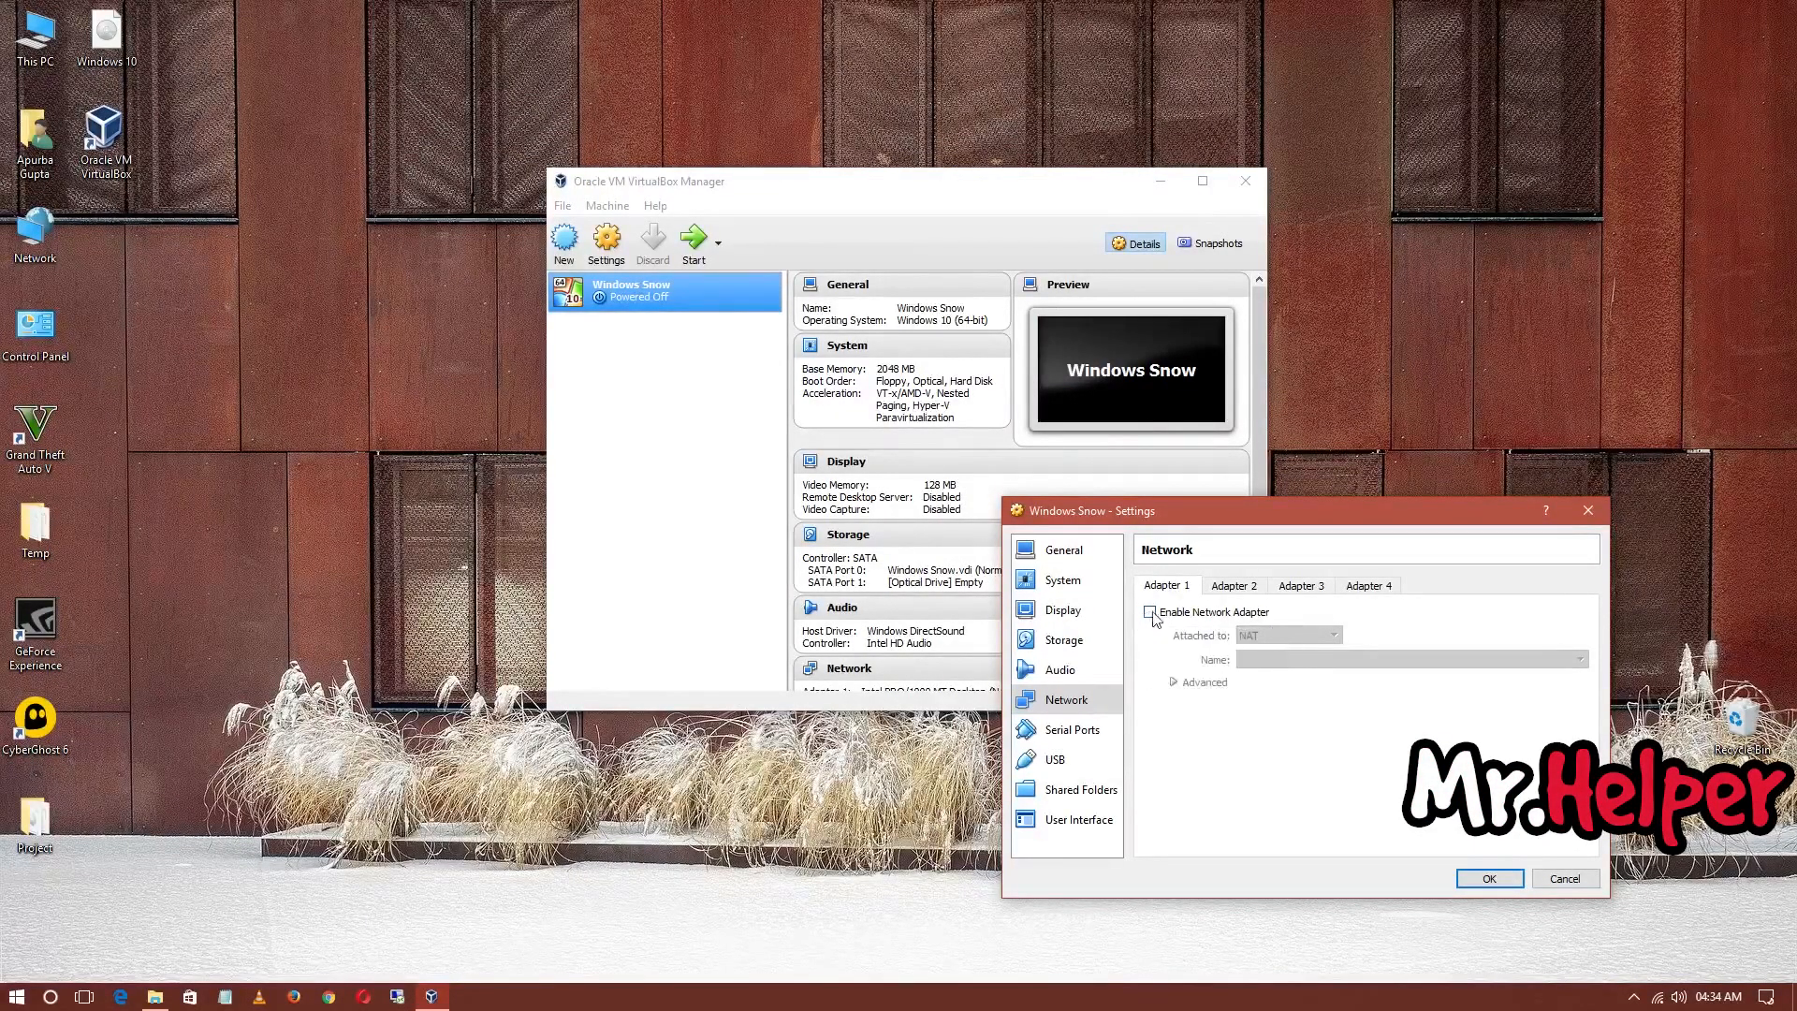
Save the settings of the Windows Snow machine and start it.
{"action": "left_click", "coordinate": [1491, 878]}
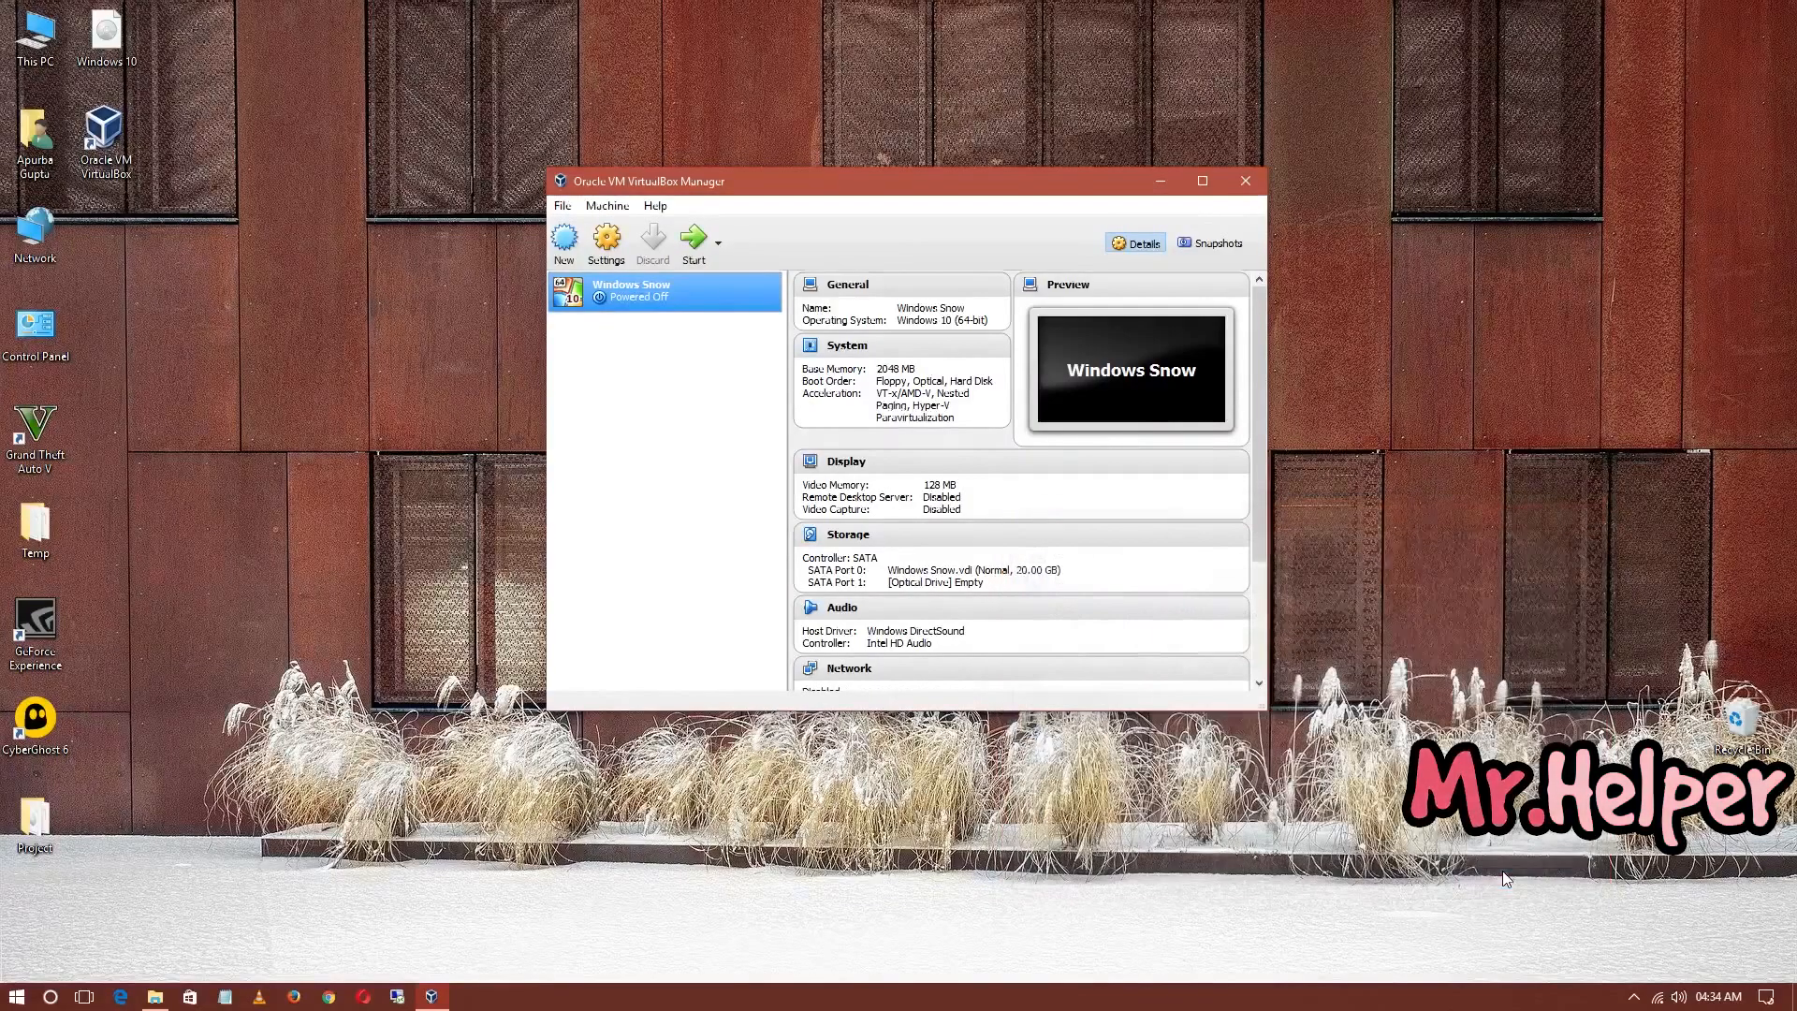
{"action": "left_click", "coordinate": [696, 246]}
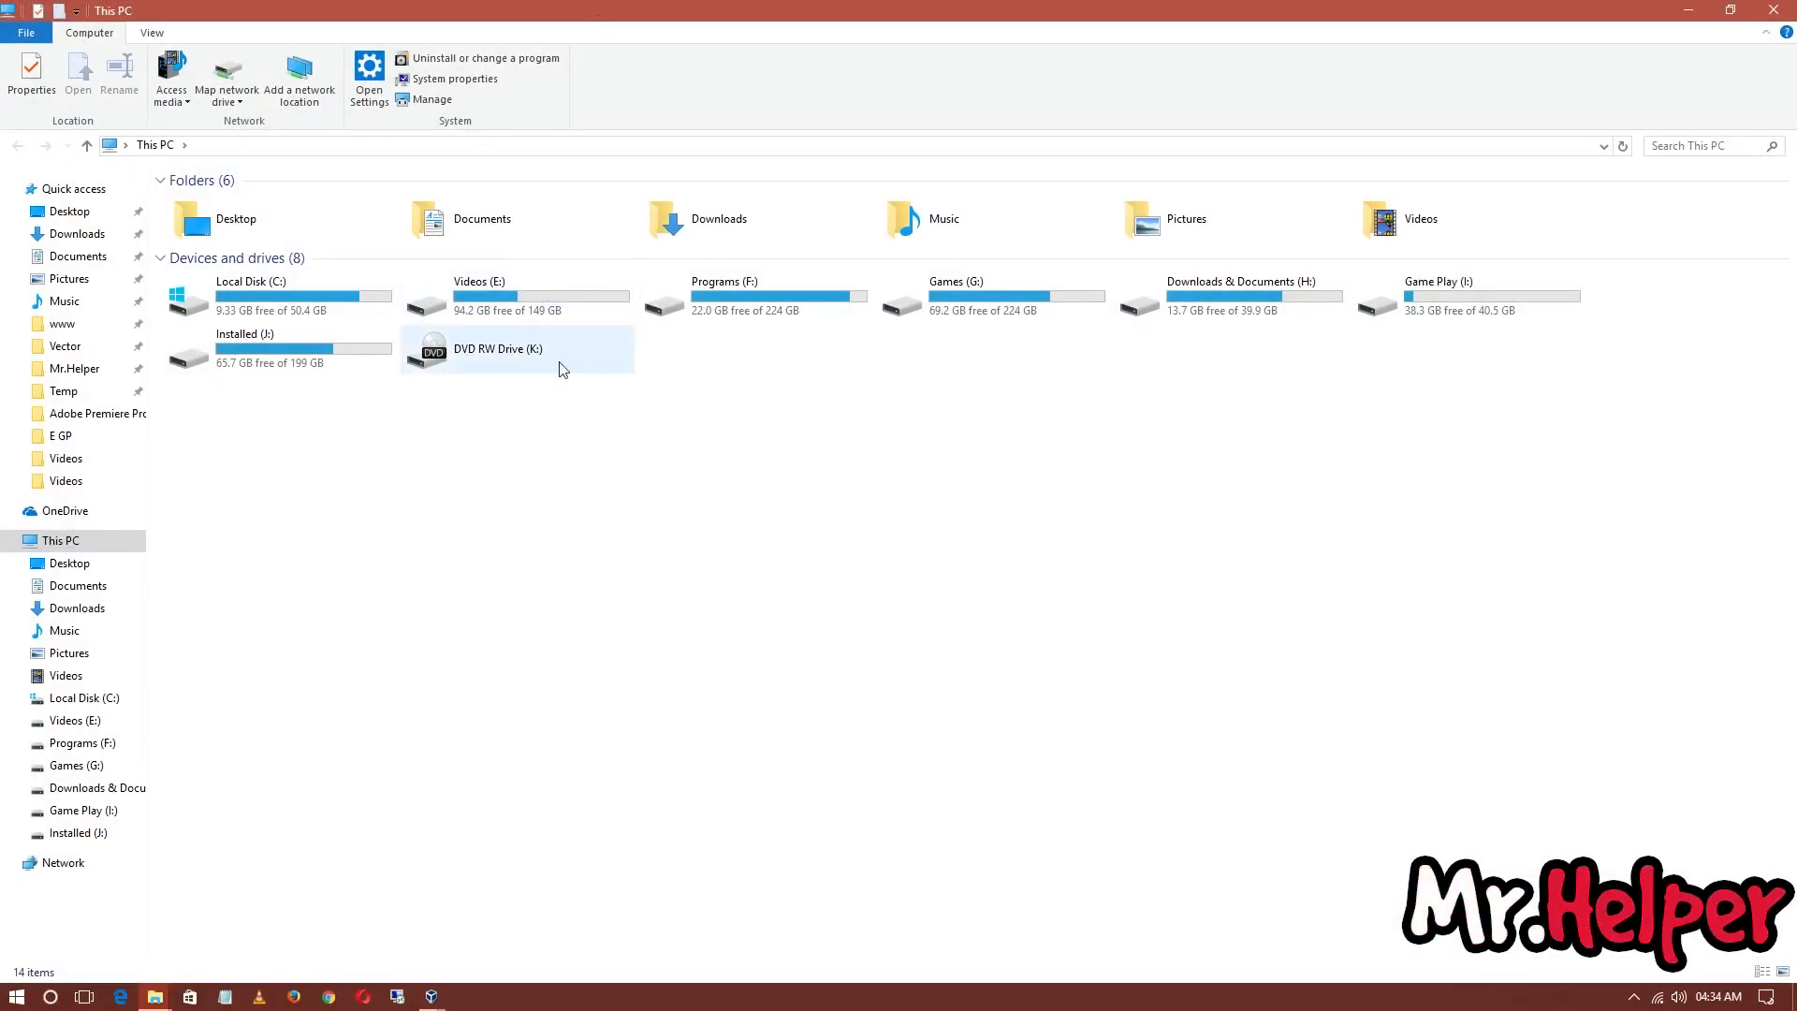
Check DVD RW Drive (K:) in This PC, with the File Explorer window placed beside the start-up disk dialog.
{"action": "left_click_drag", "start_coordinate": [566, 10], "coordinate": [878, 73]}
{"action": "double_click", "coordinate": [879, 92]}
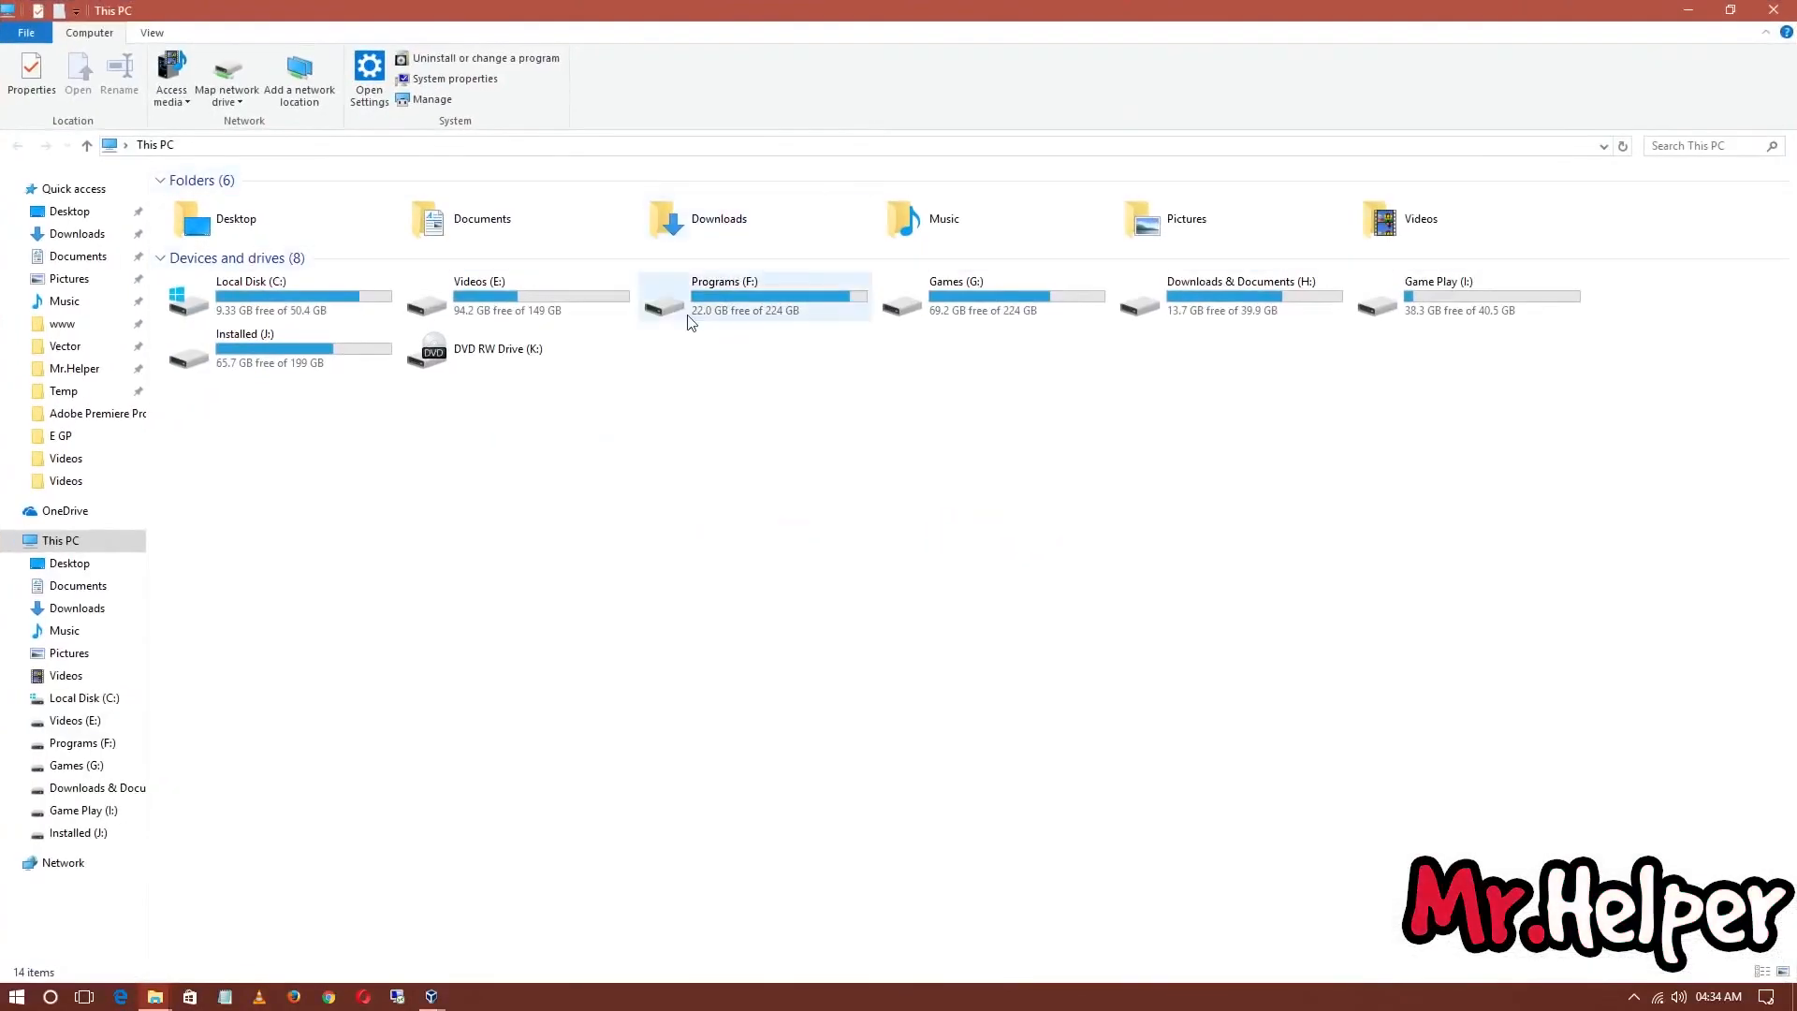
{"action": "left_click_drag", "start_coordinate": [620, 8], "coordinate": [659, 402]}
{"action": "left_click", "coordinate": [1144, 408]}
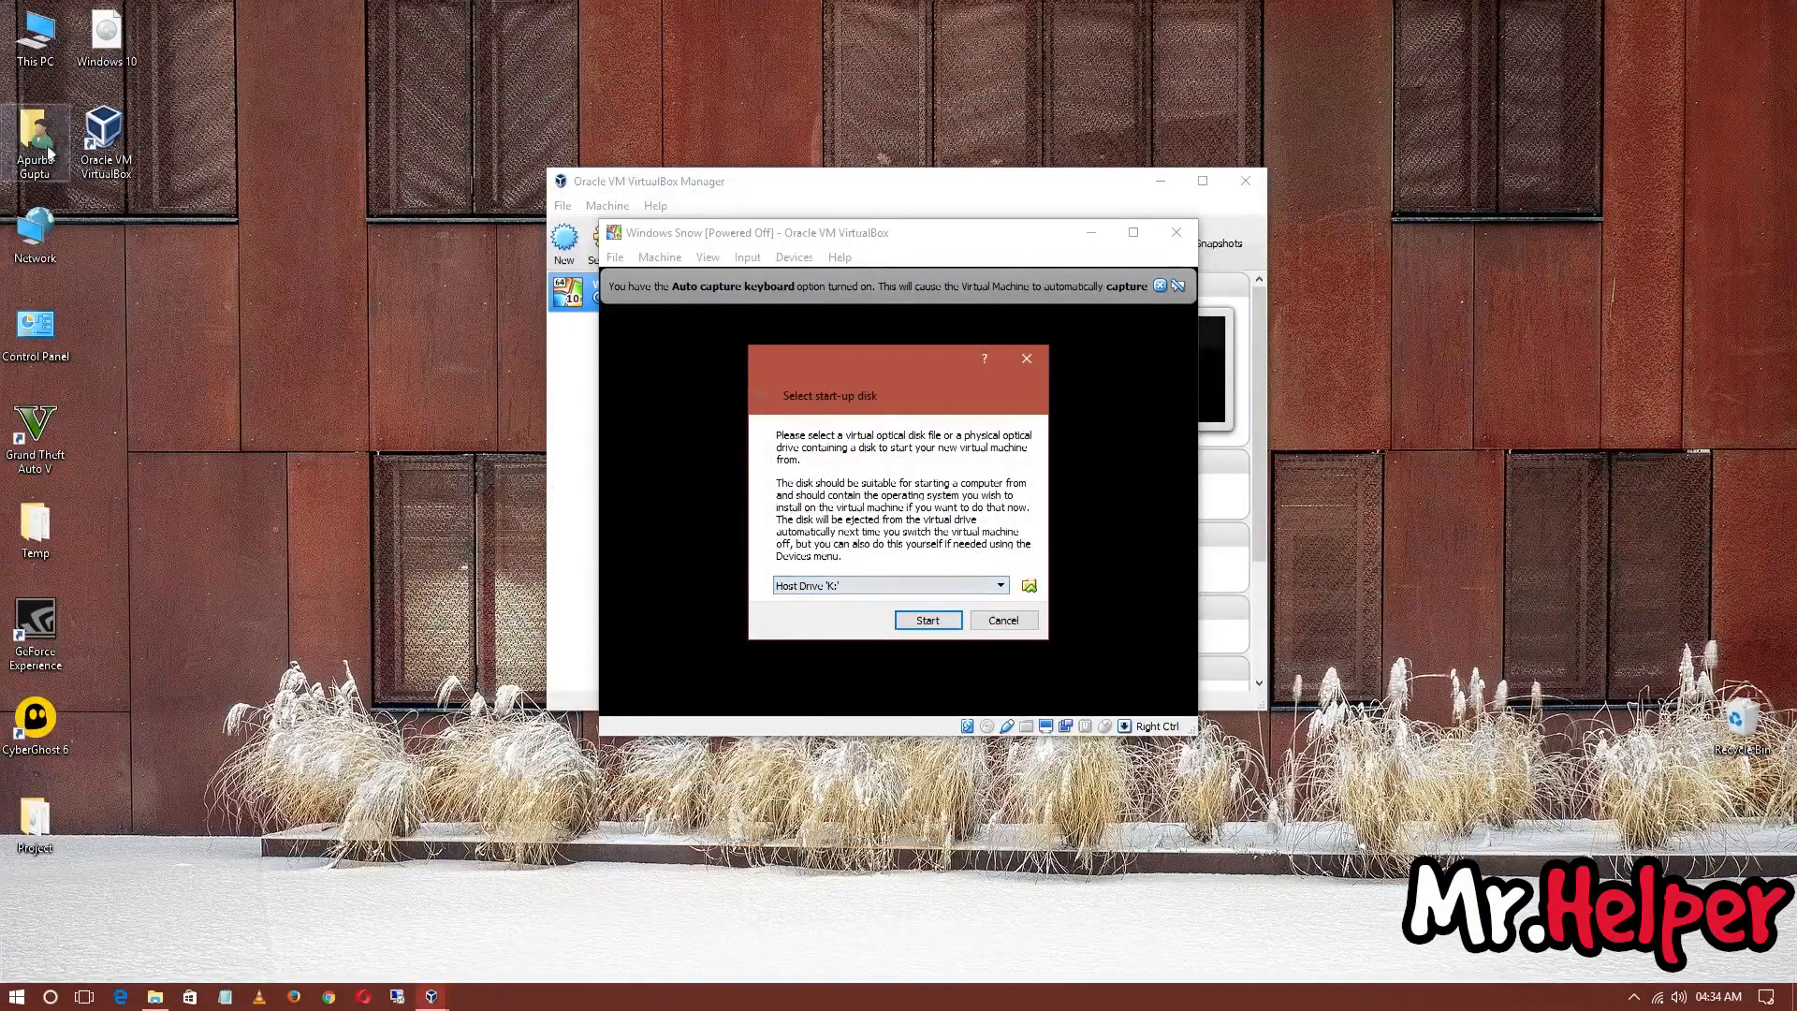
{"action": "double_click", "coordinate": [34, 38]}
{"action": "scroll", "coordinate": [824, 731], "scroll_direction": "down", "scroll_amount": 2}
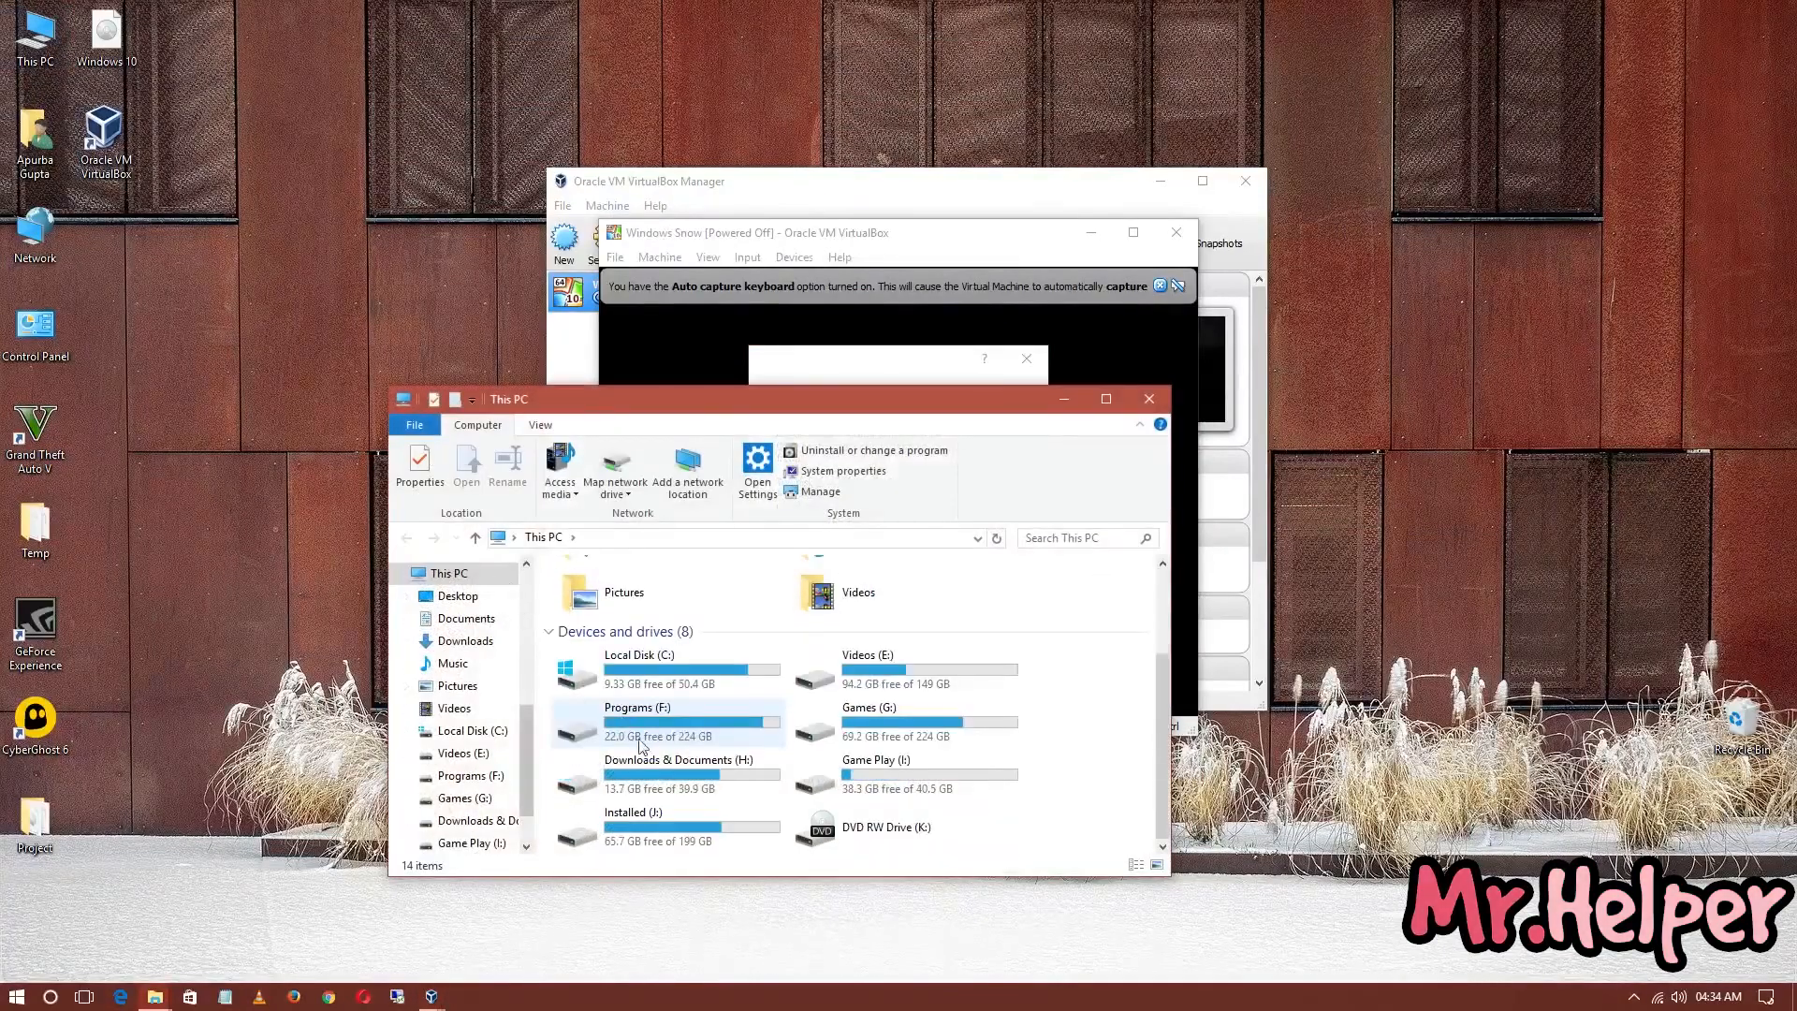
{"action": "left_click", "coordinate": [838, 824]}
{"action": "left_click_drag", "start_coordinate": [839, 428], "coordinate": [1529, 399]}
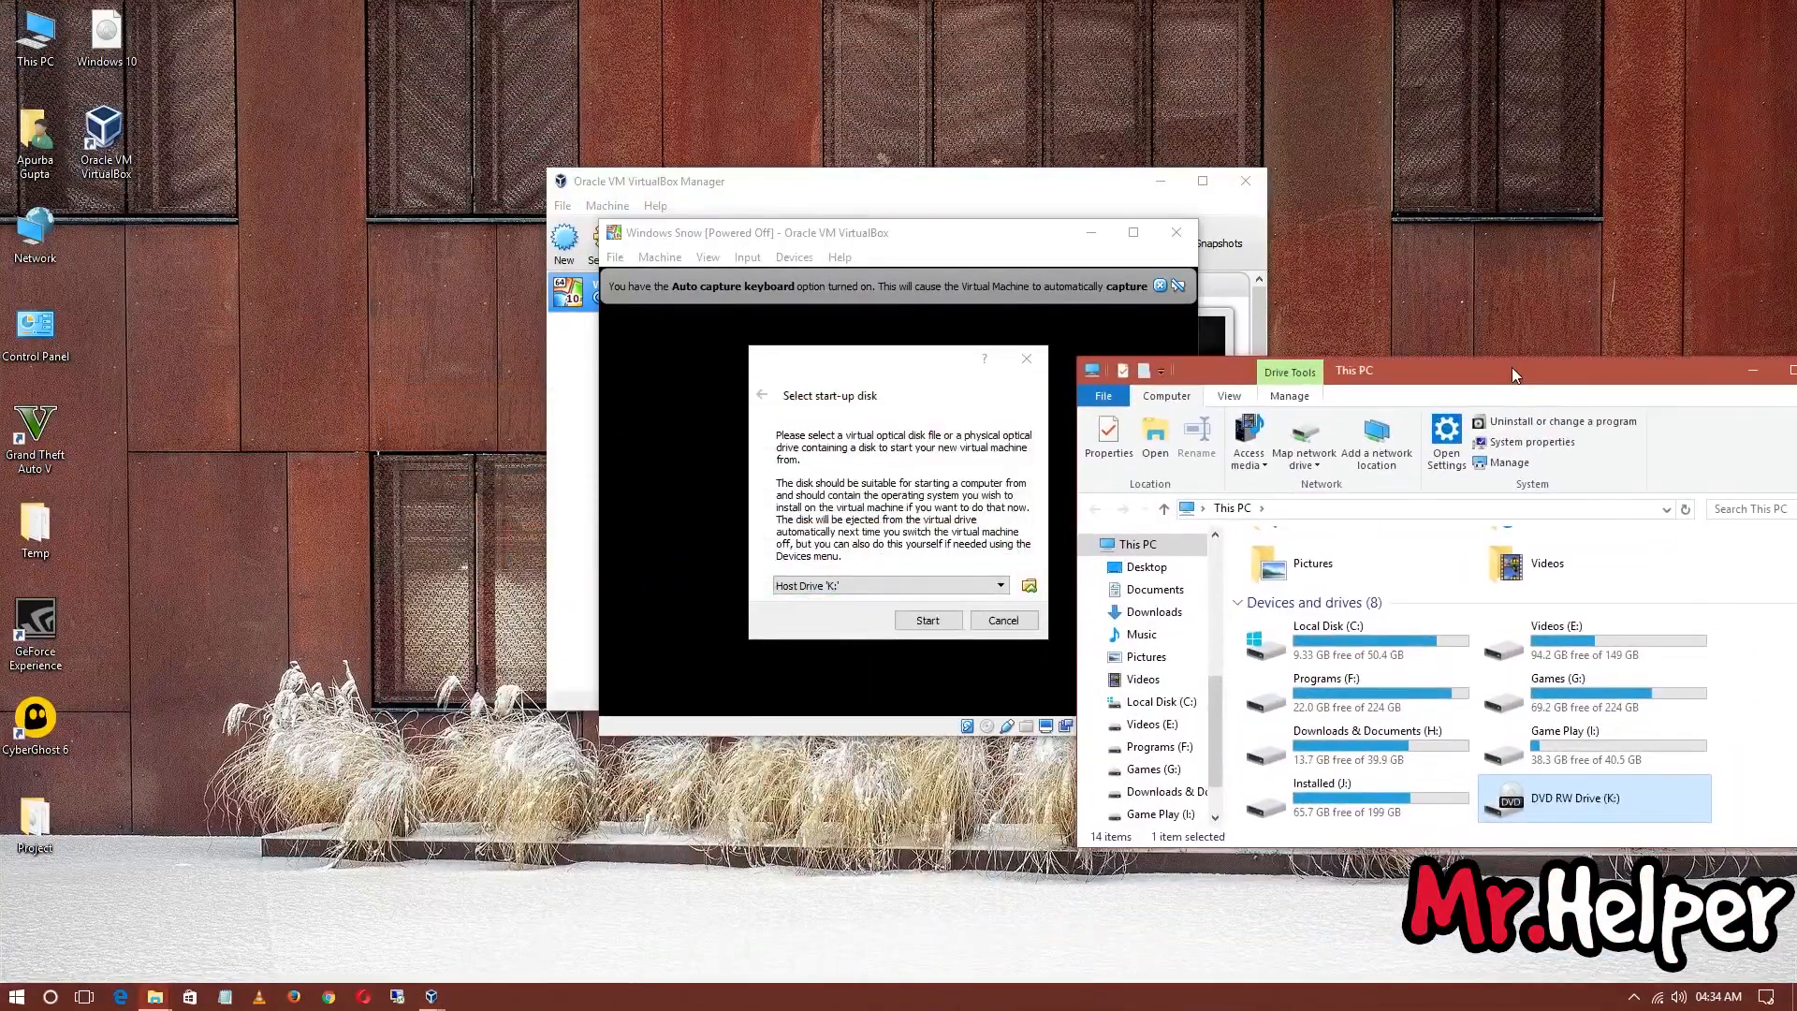
Choose the Windows 10 ISO file from the Desktop as the start-up disk and boot the machine from it.
{"action": "left_click", "coordinate": [1029, 587]}
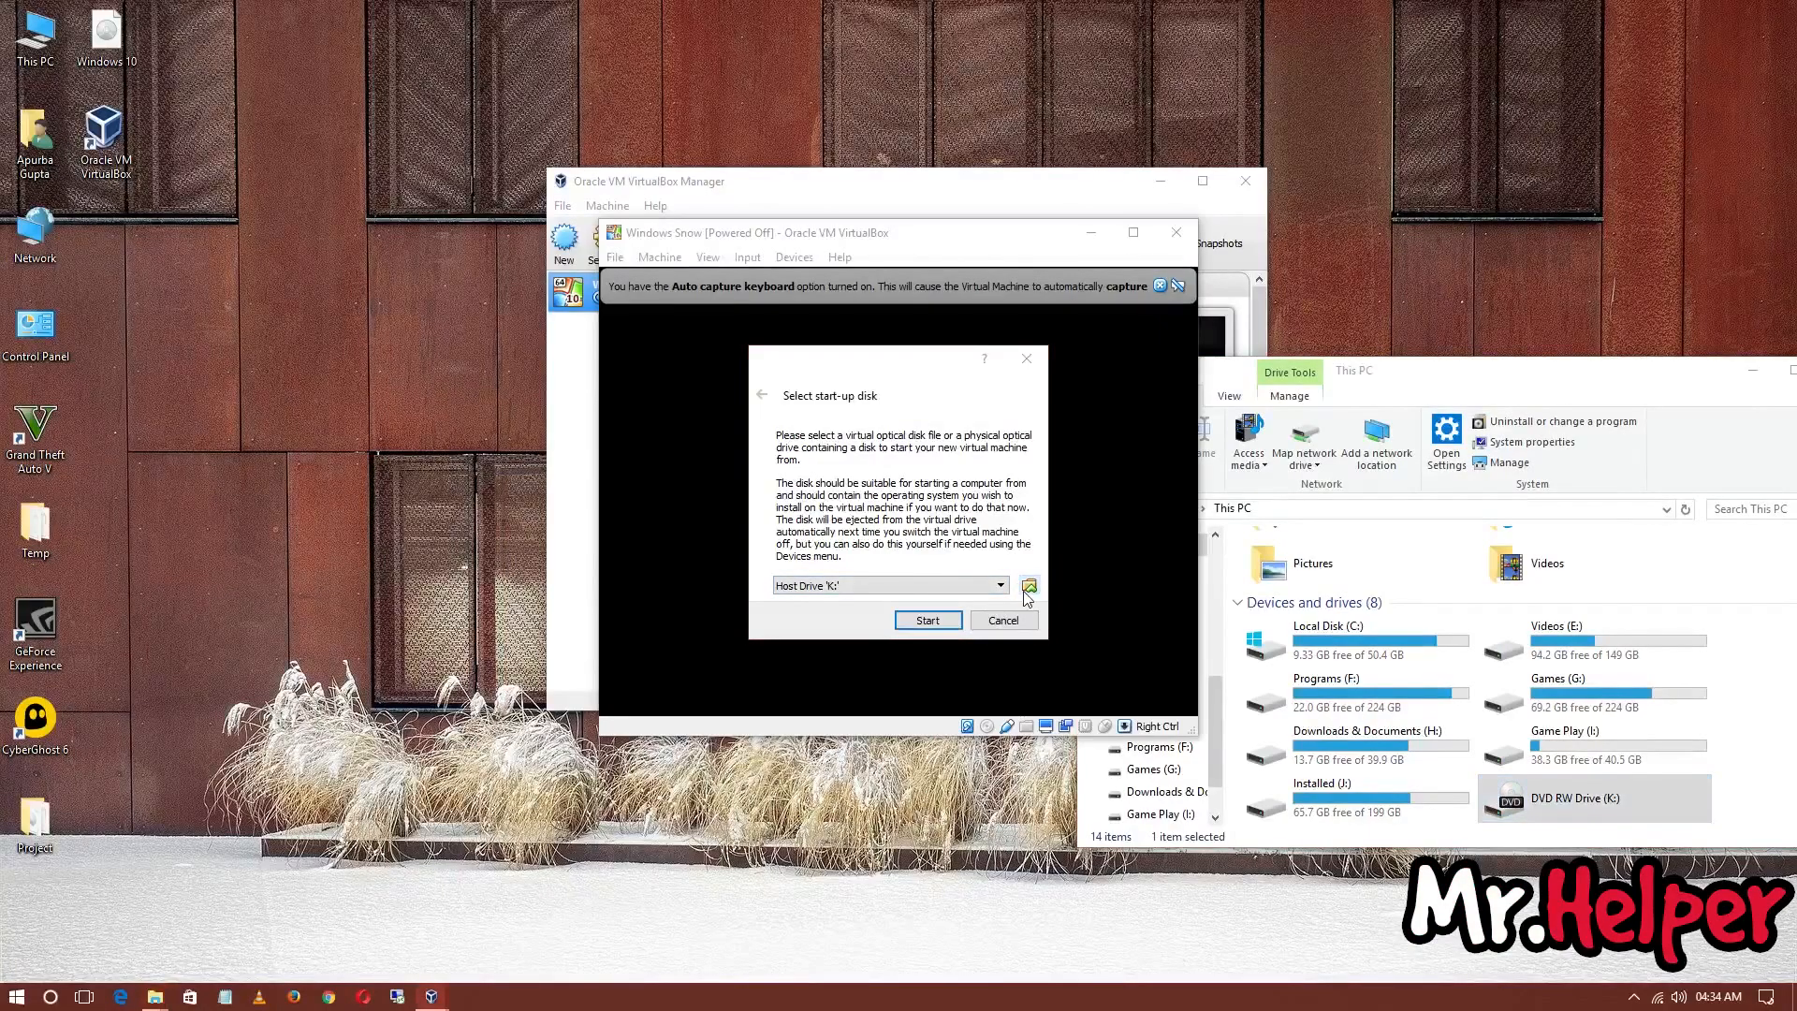
{"action": "left_click", "coordinate": [1029, 587]}
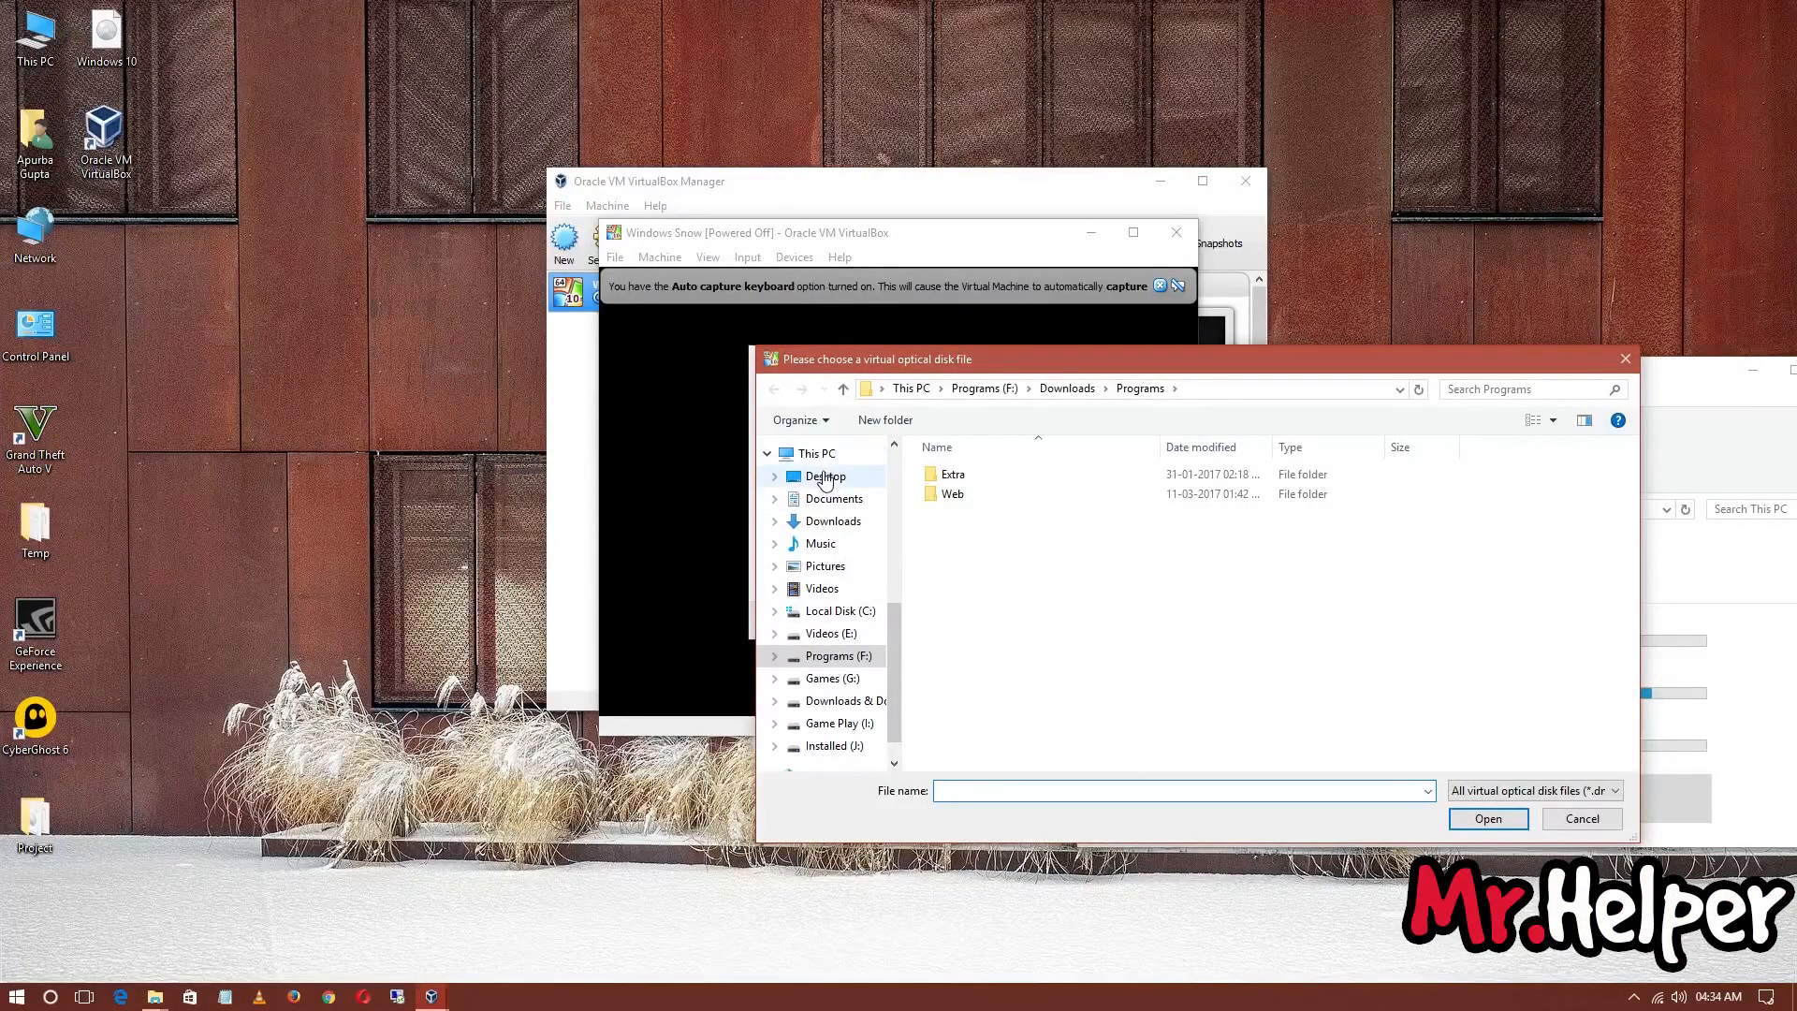
{"action": "left_click", "coordinate": [825, 479]}
{"action": "double_click", "coordinate": [1174, 531]}
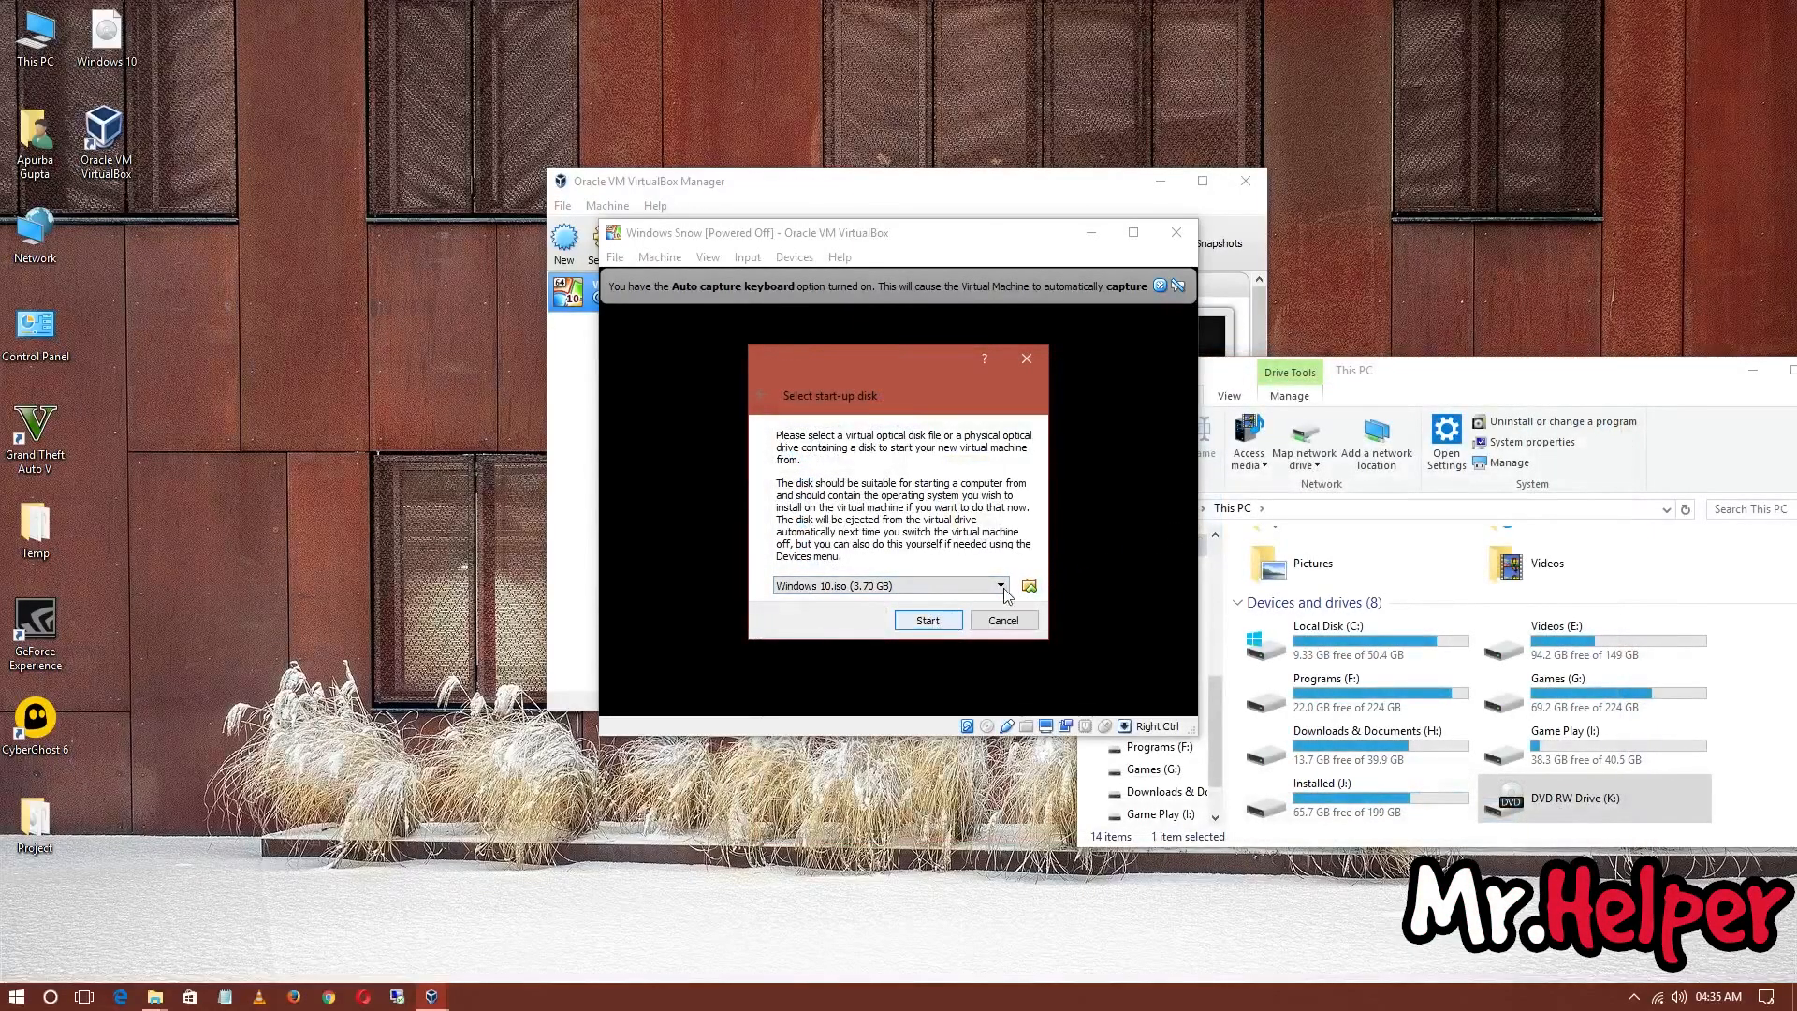
{"action": "left_click", "coordinate": [928, 620]}
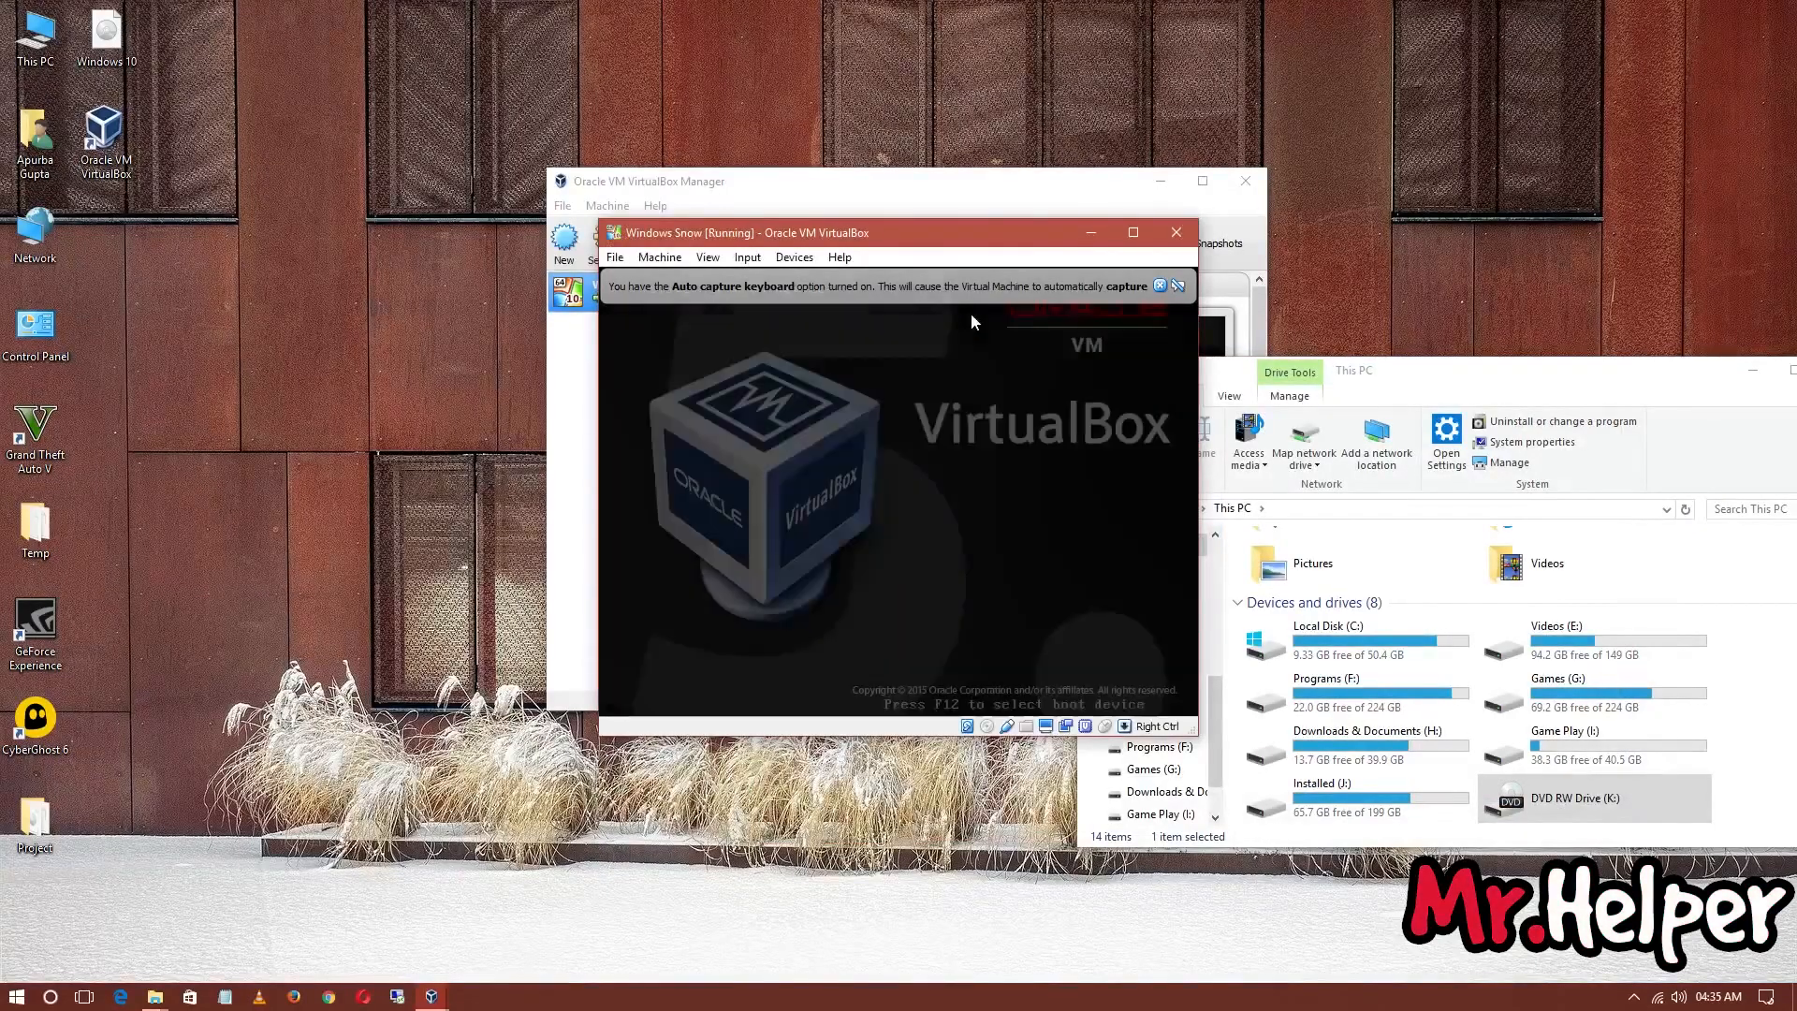
Close the This PC window and maximize the running Windows Snow machine window.
{"action": "left_click_drag", "start_coordinate": [1423, 370], "coordinate": [1145, 459]}
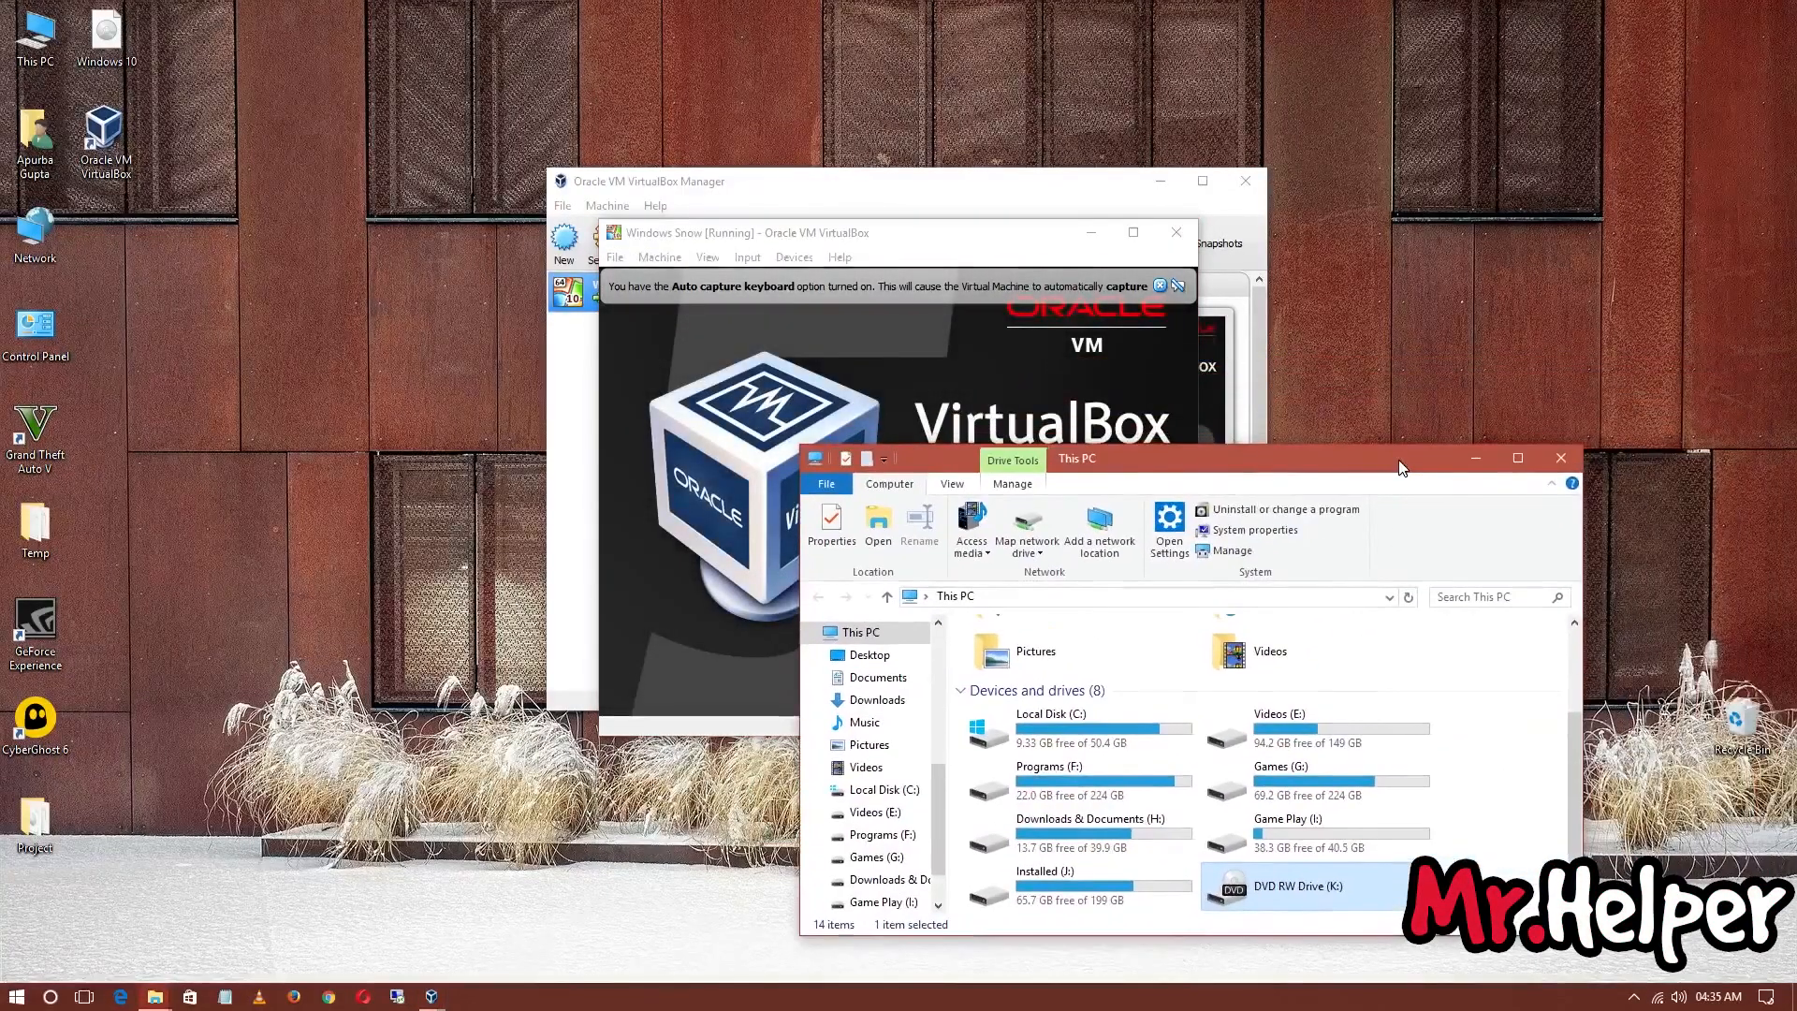
{"action": "left_click", "coordinate": [1559, 461]}
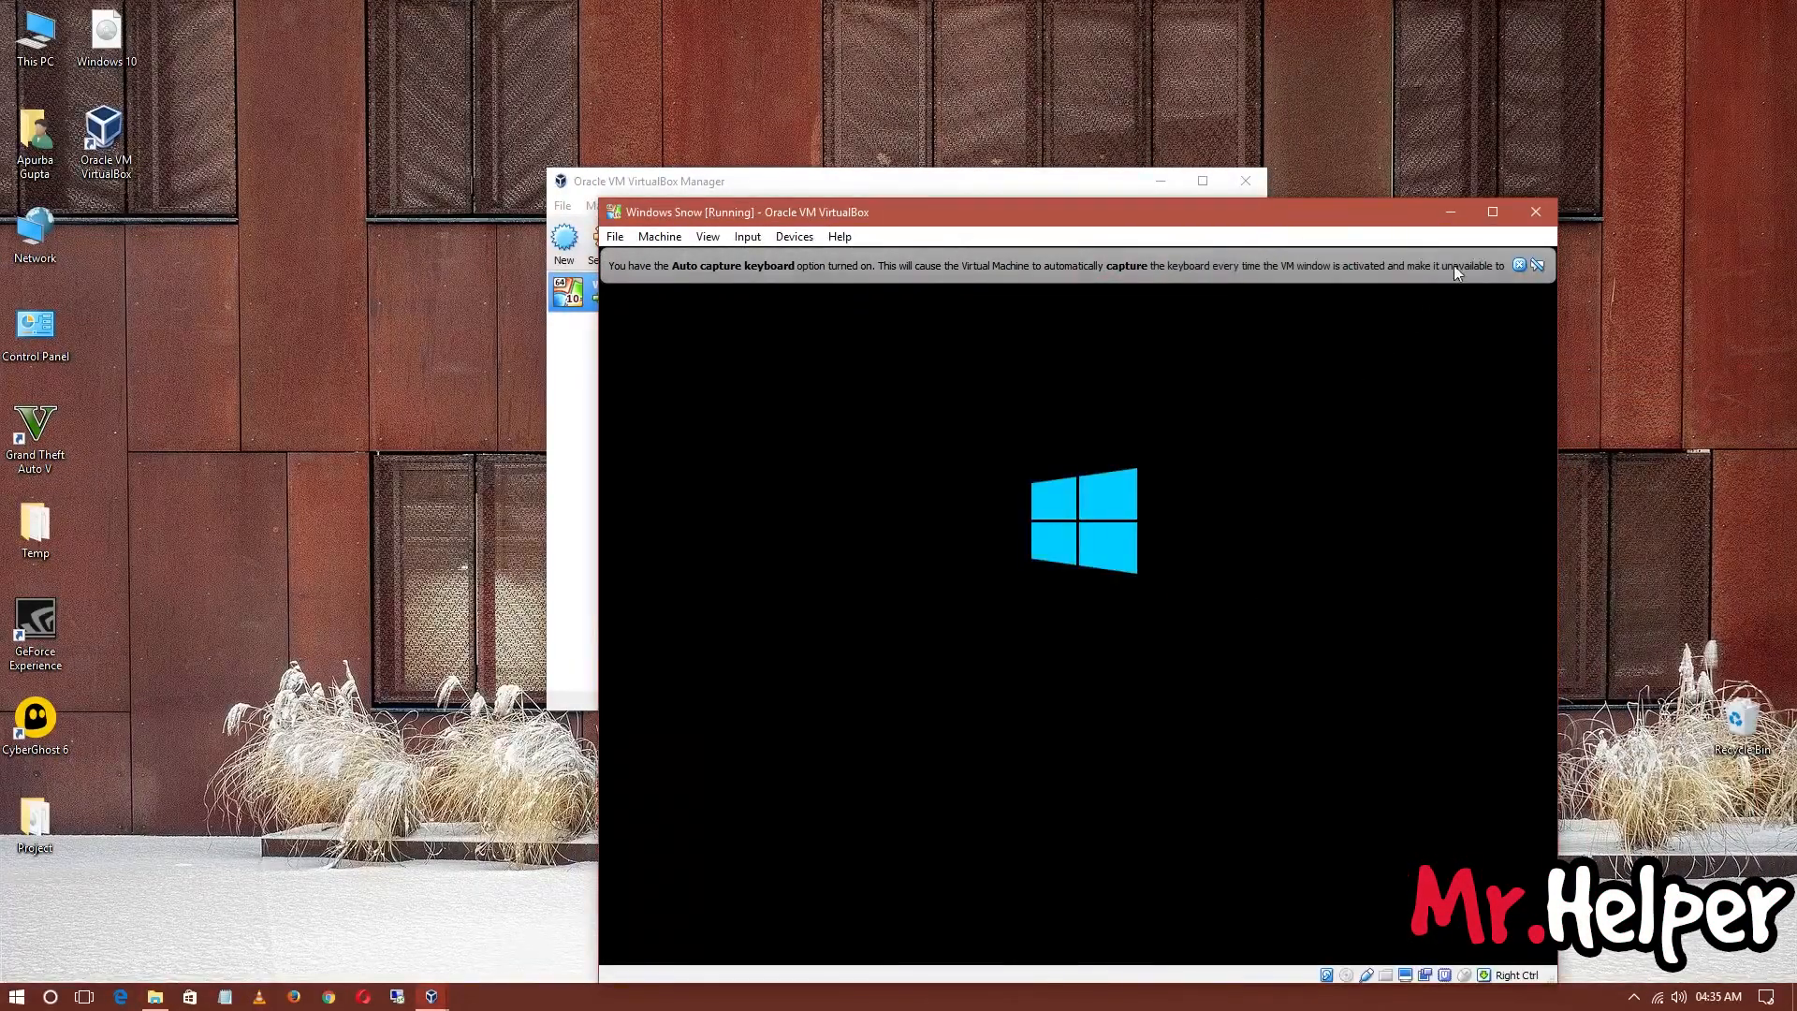
{"action": "left_click", "coordinate": [1493, 211]}
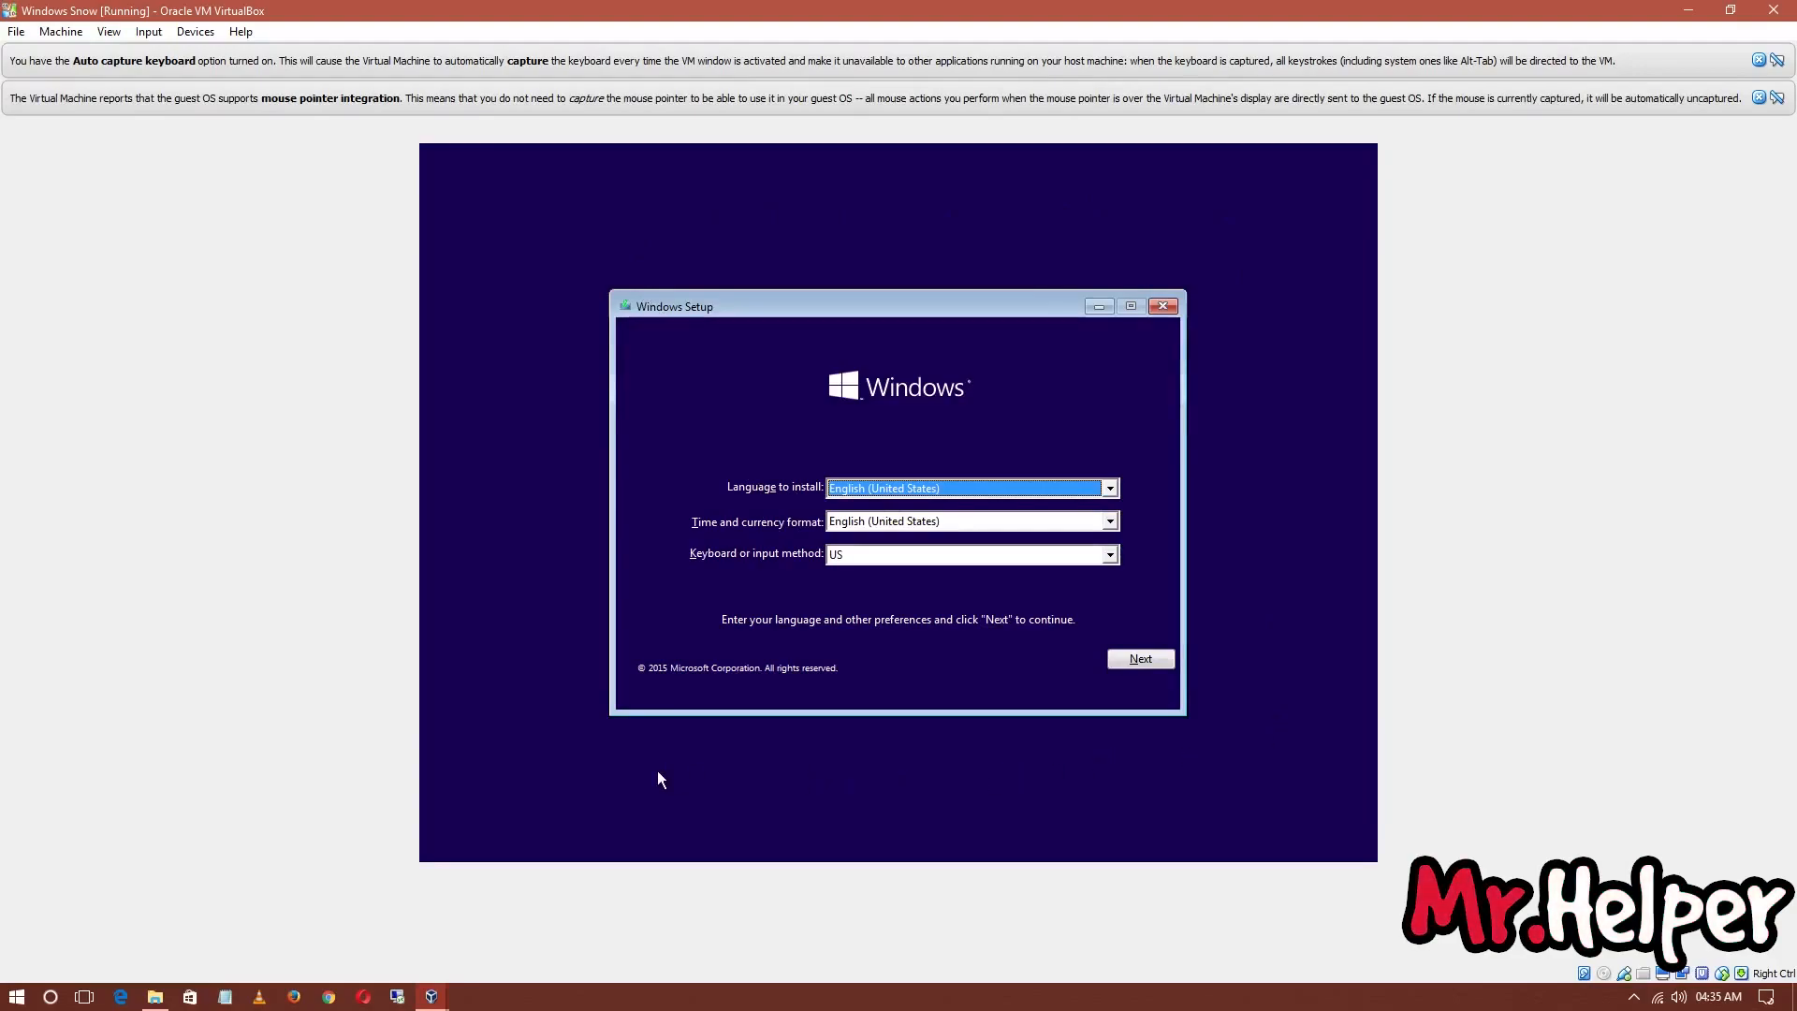
Set the time and currency format to English (India) in Windows Setup and continue.
{"action": "left_click", "coordinate": [860, 521]}
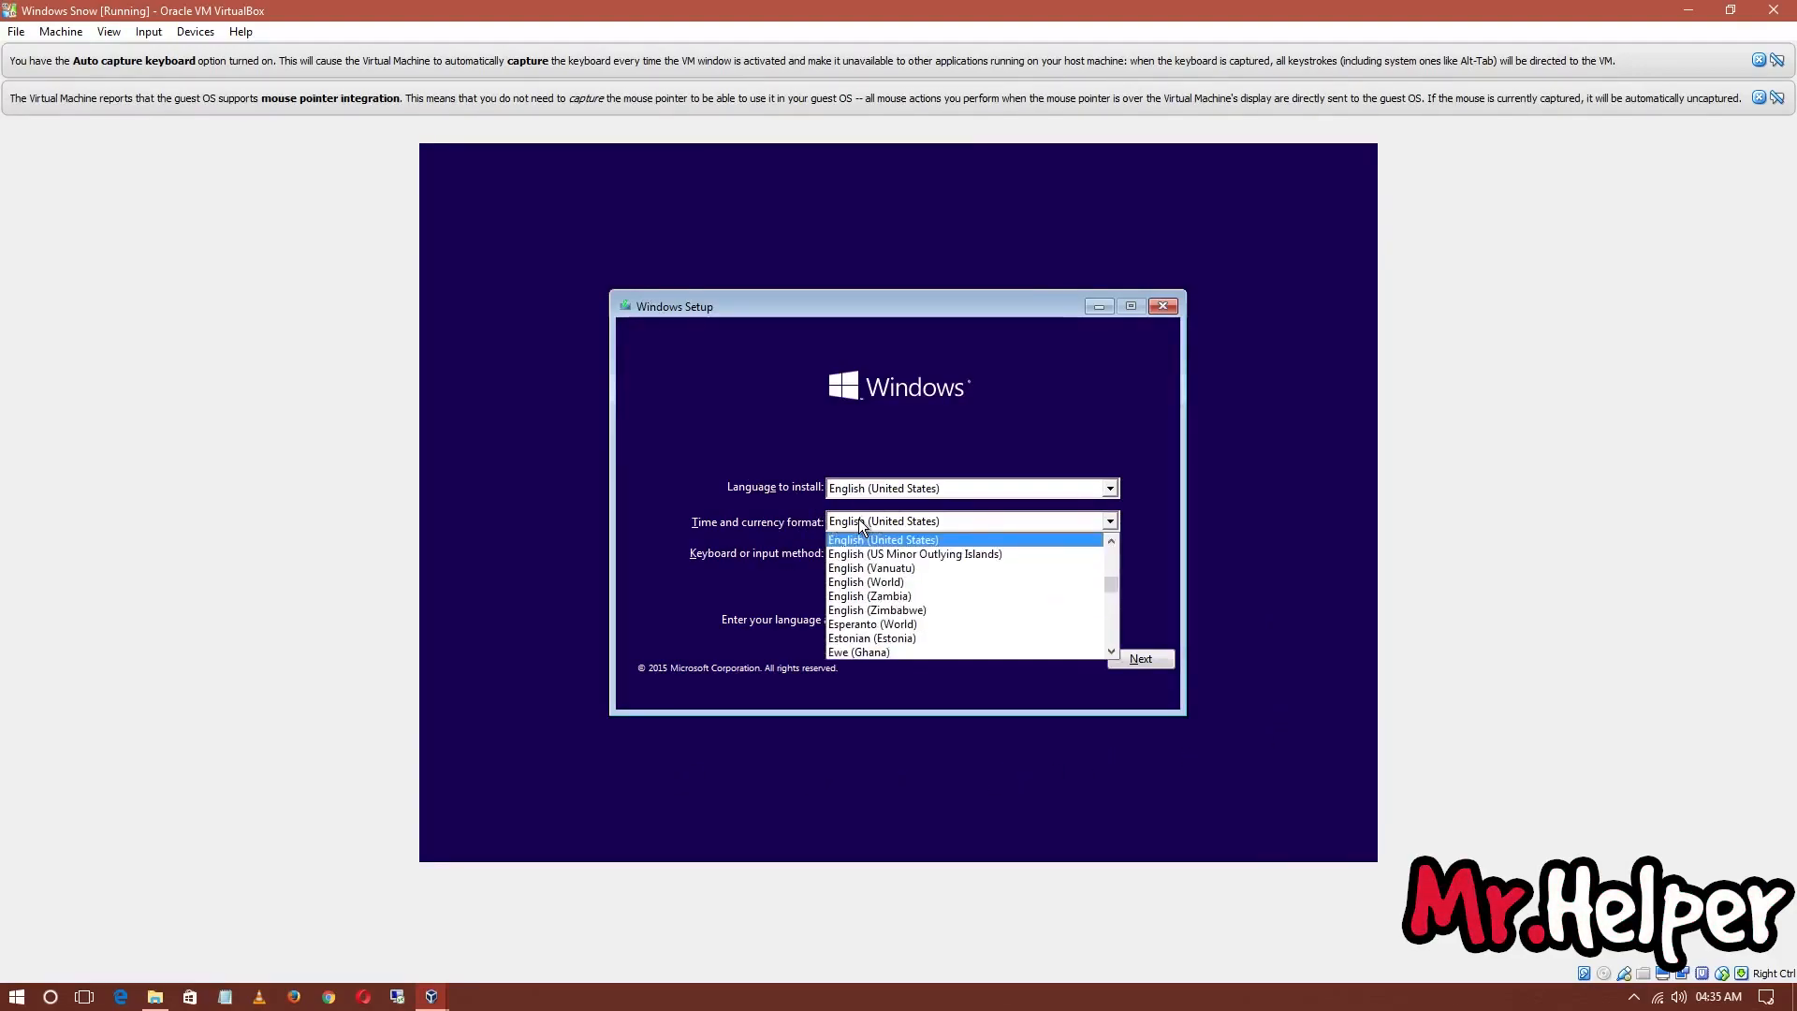
{"action": "scroll", "coordinate": [871, 600], "scroll_direction": "up", "scroll_amount": 4}
{"action": "scroll", "coordinate": [871, 600], "scroll_direction": "up", "scroll_amount": 6}
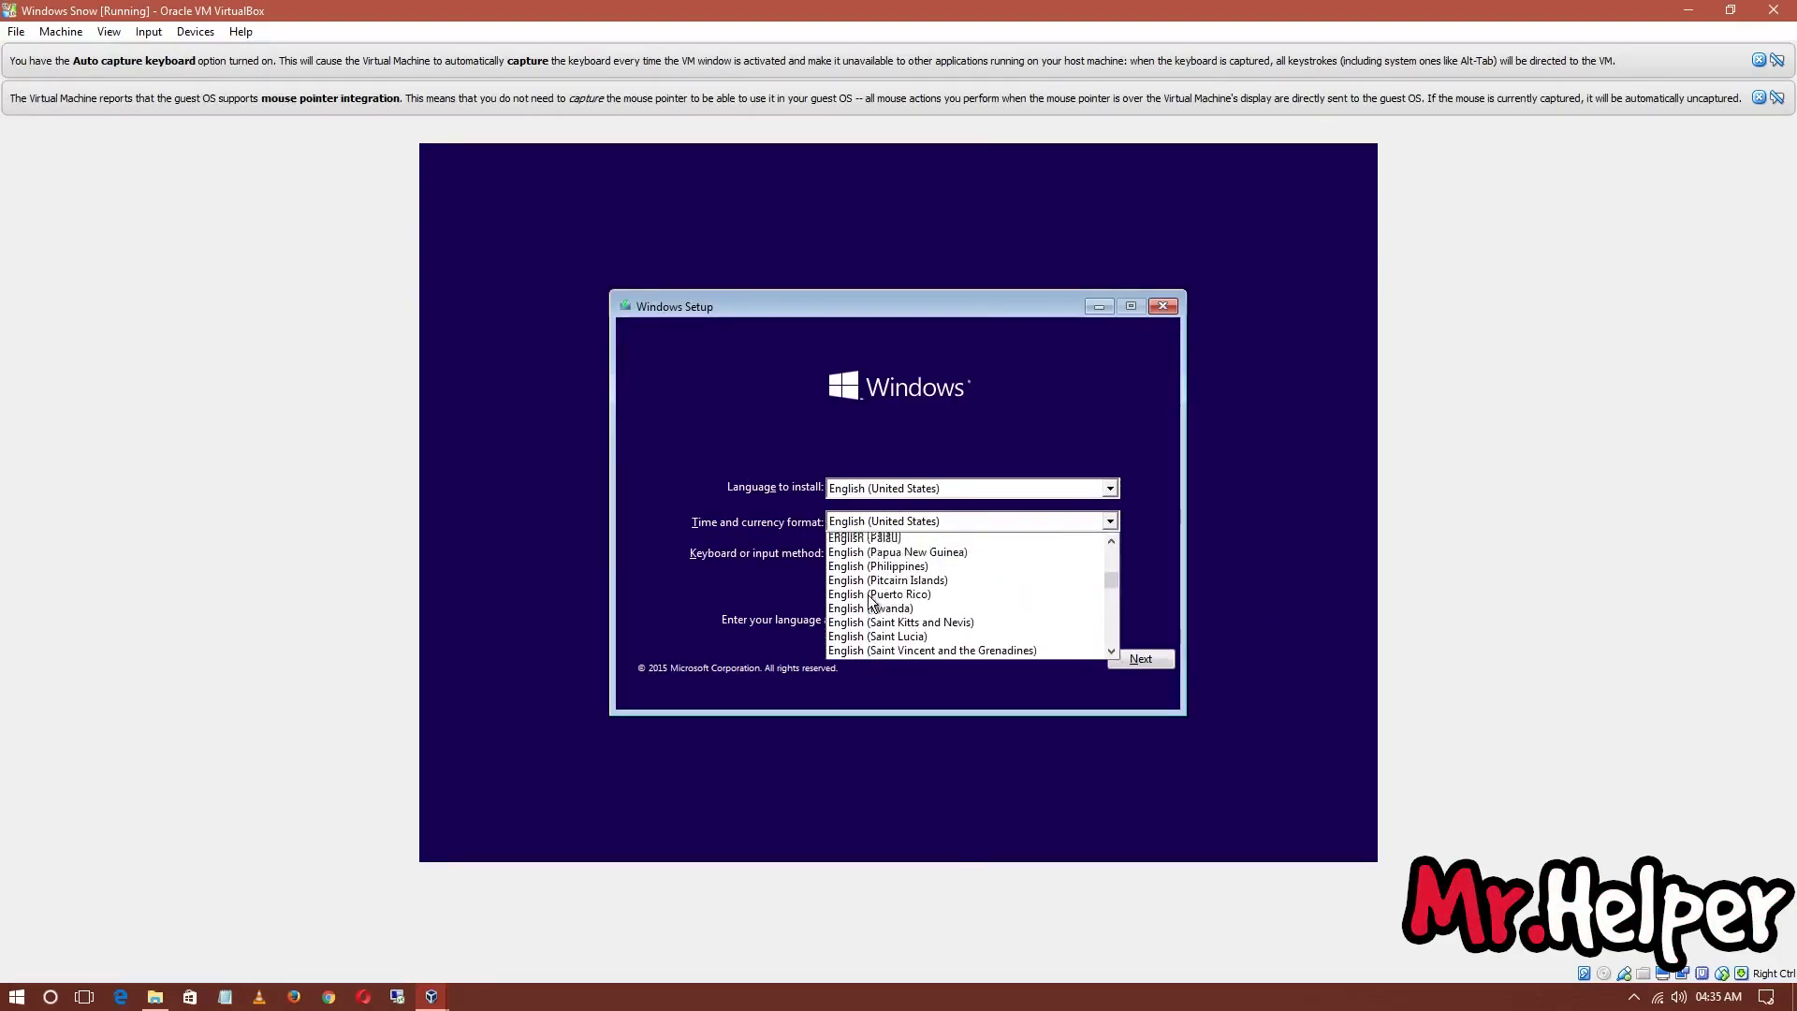
{"action": "scroll", "coordinate": [871, 600], "scroll_direction": "up", "scroll_amount": 5}
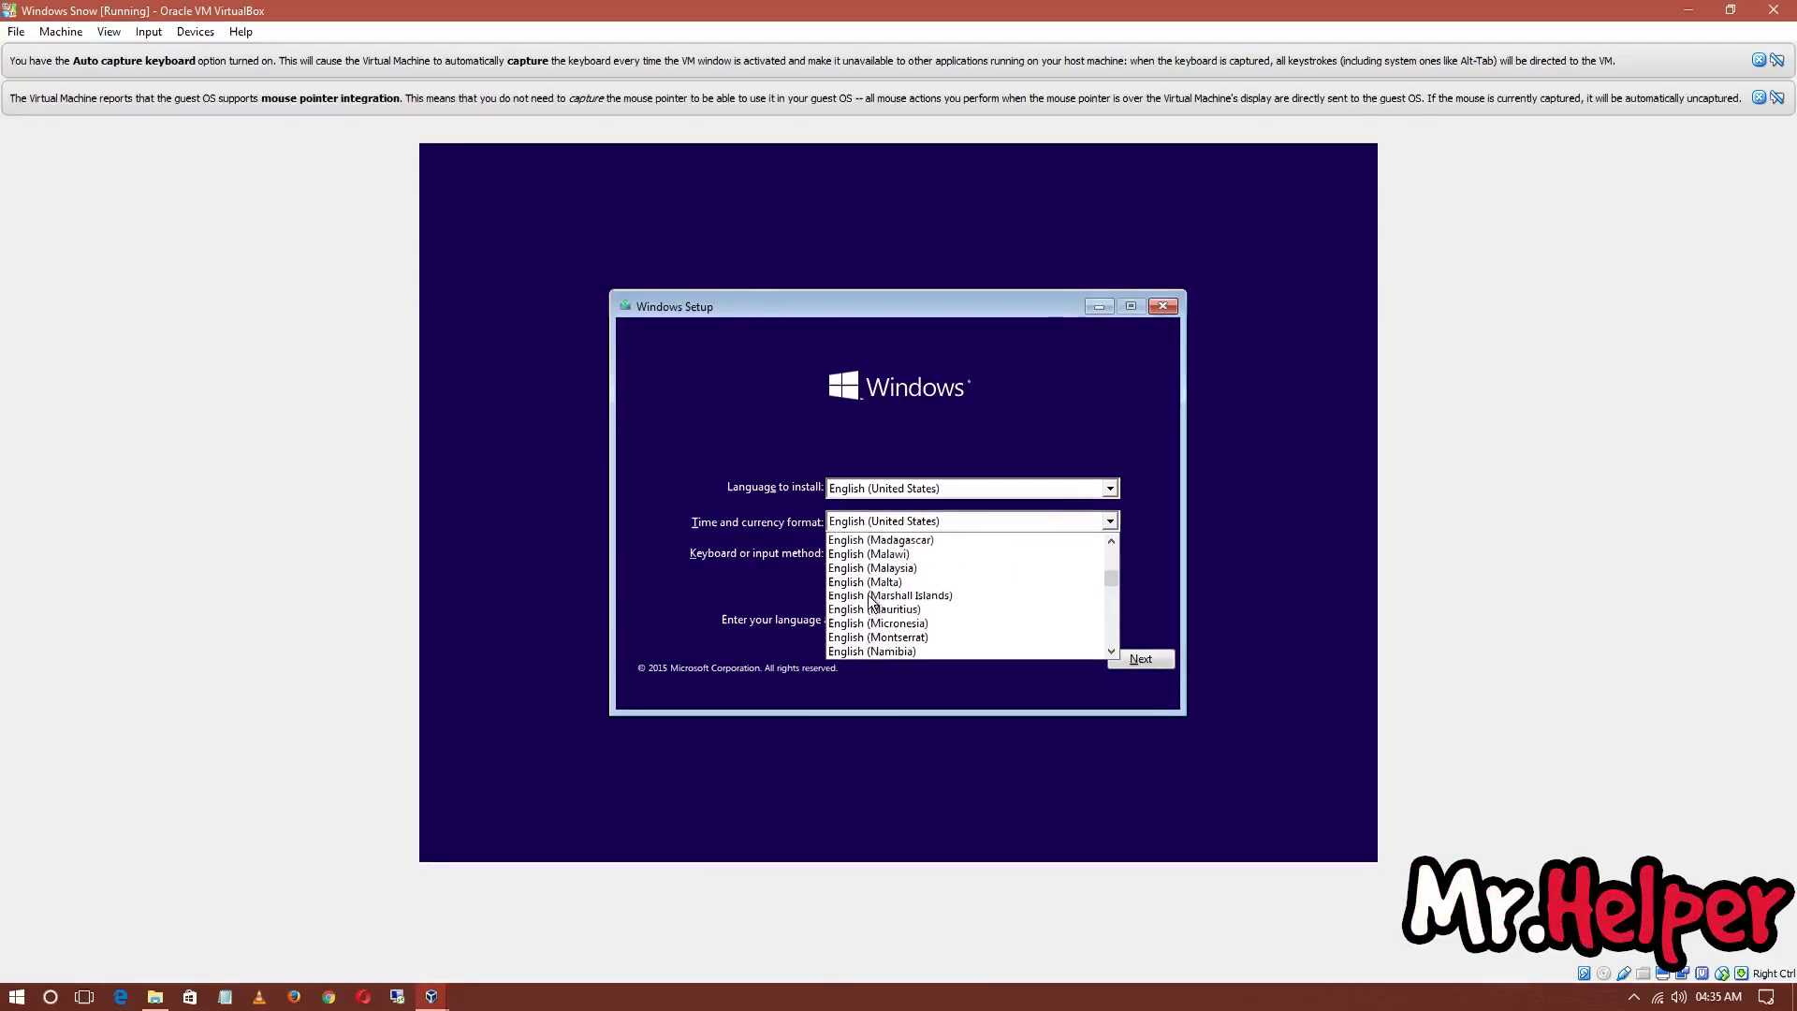
{"action": "scroll", "coordinate": [870, 600], "scroll_direction": "up", "scroll_amount": 5}
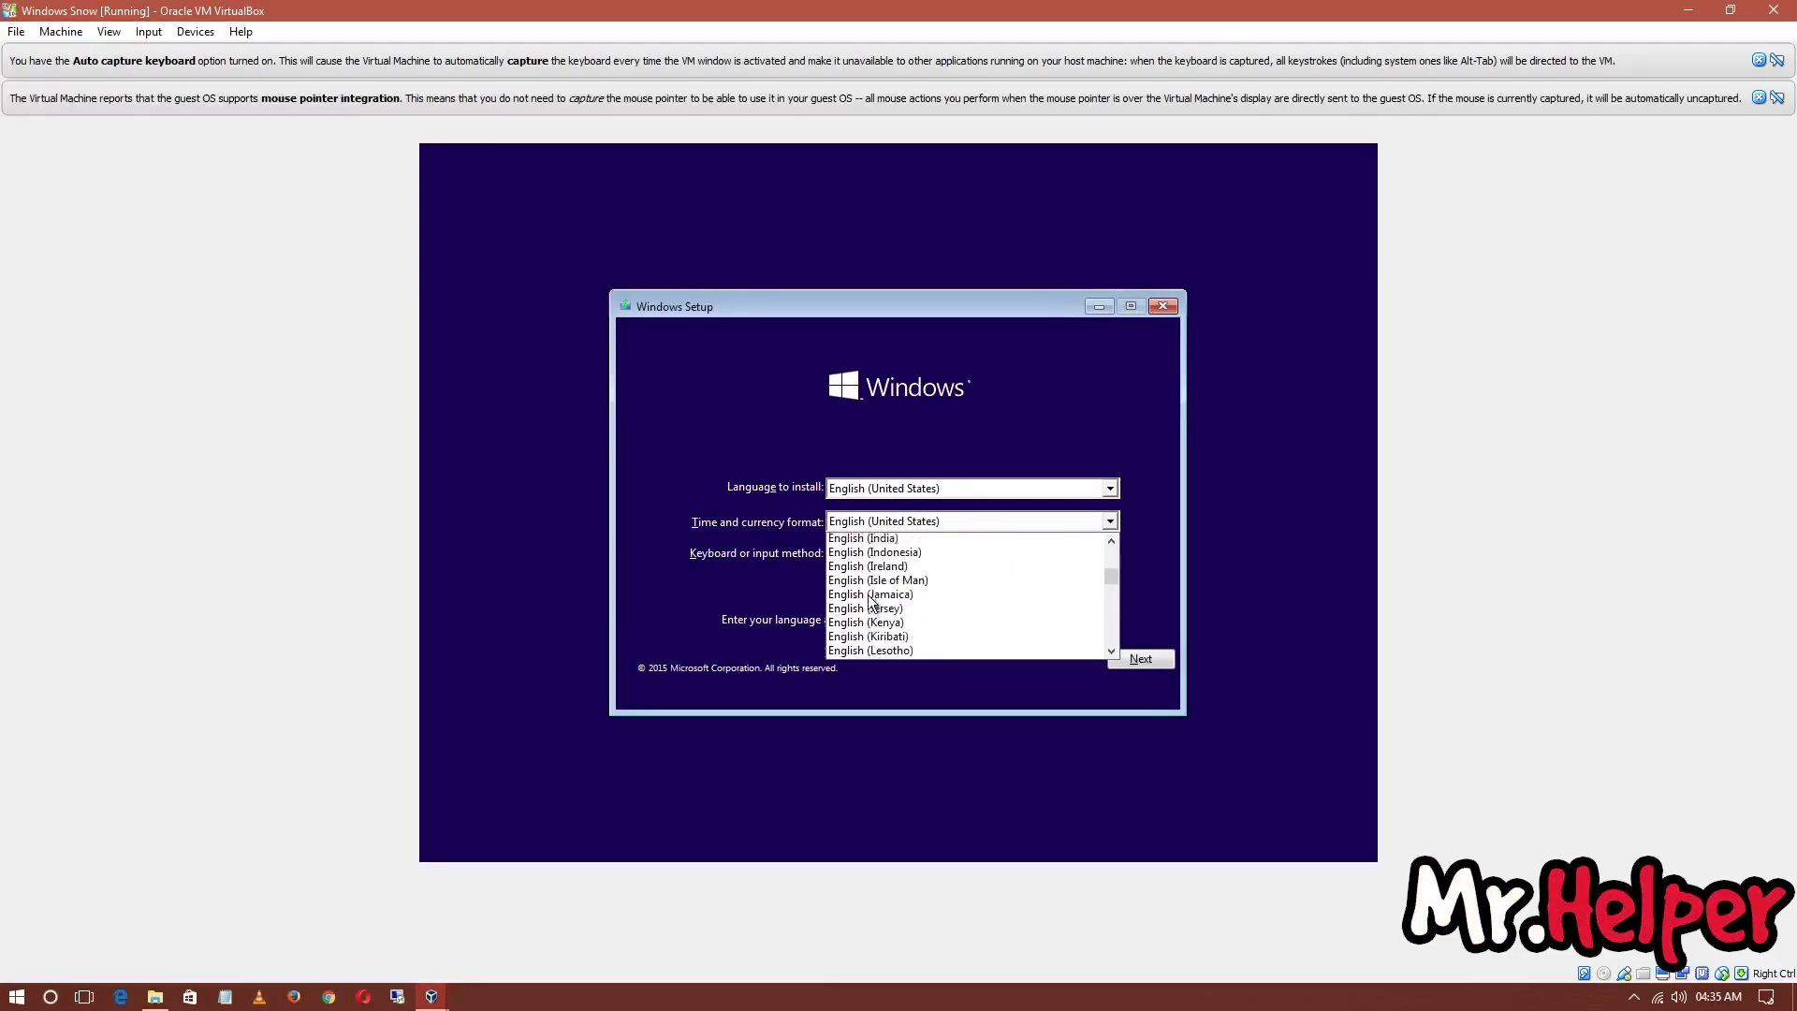
{"action": "left_click", "coordinate": [870, 600]}
{"action": "left_click", "coordinate": [1121, 660]}
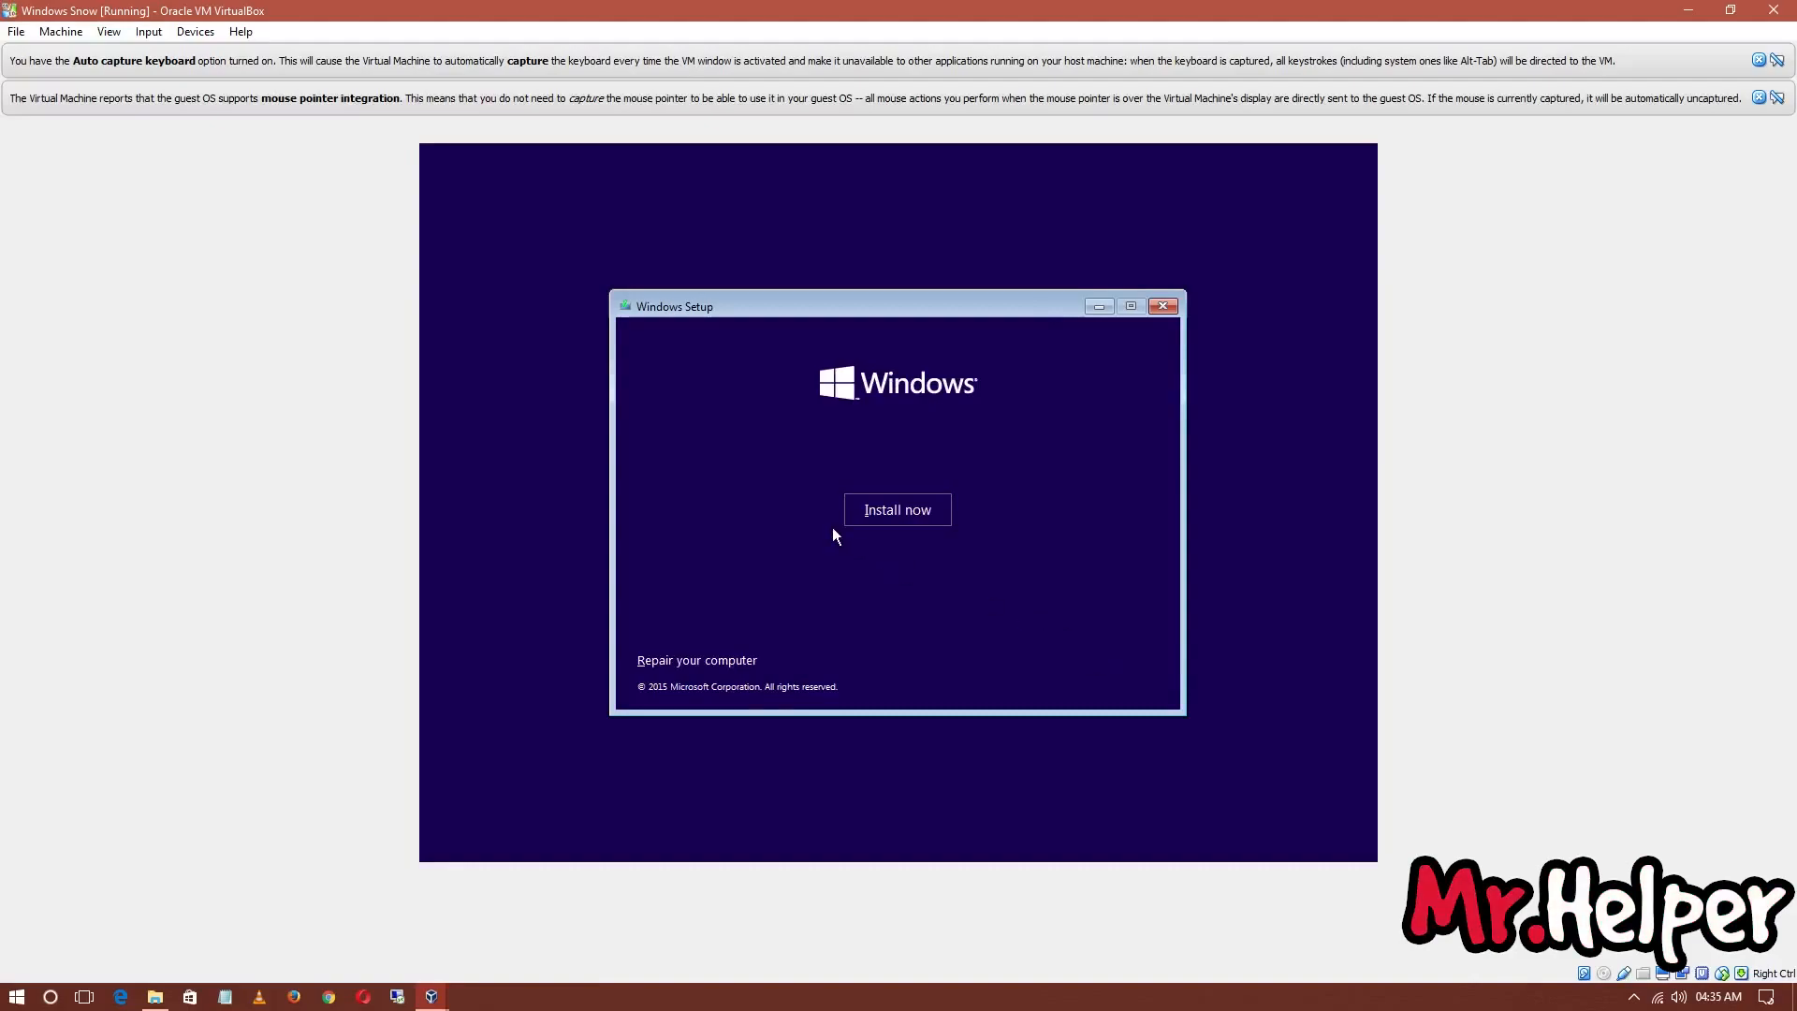
Begin the Windows installation with the licence terms accepted and the custom installation type selected.
{"action": "left_click", "coordinate": [868, 508]}
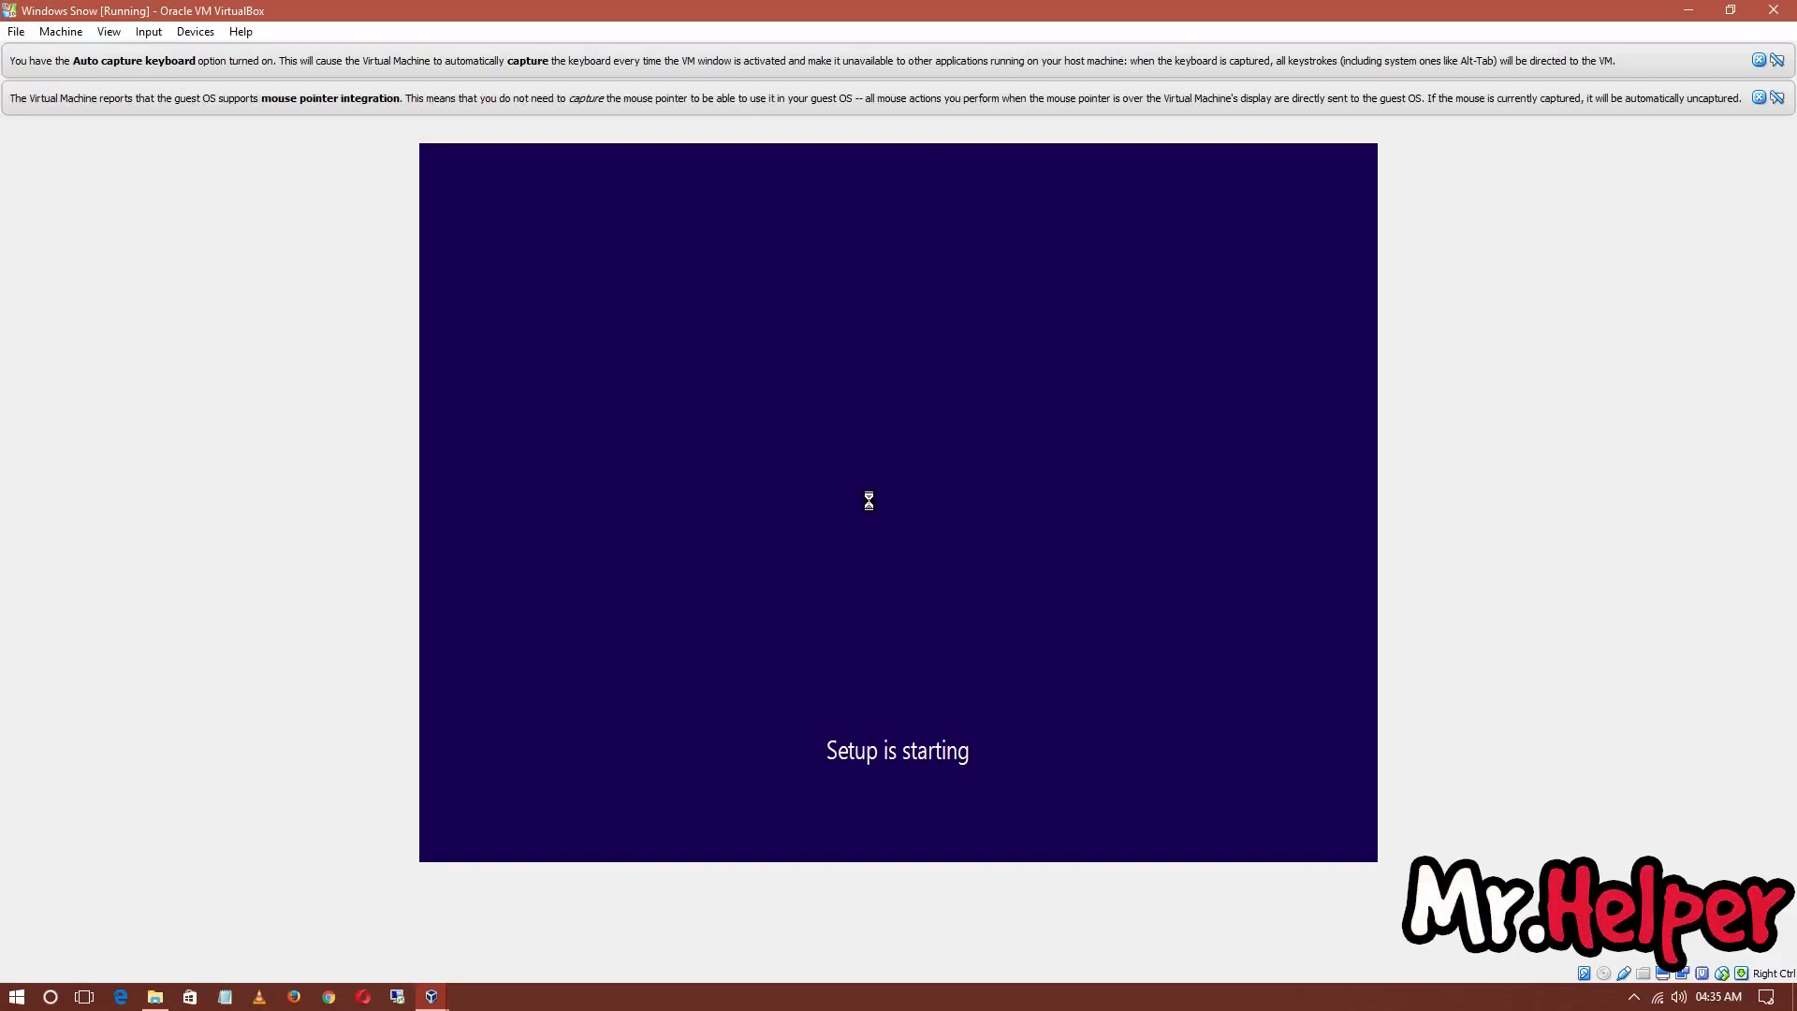
{"action": "left_click", "coordinate": [746, 621]}
{"action": "left_click", "coordinate": [1112, 658]}
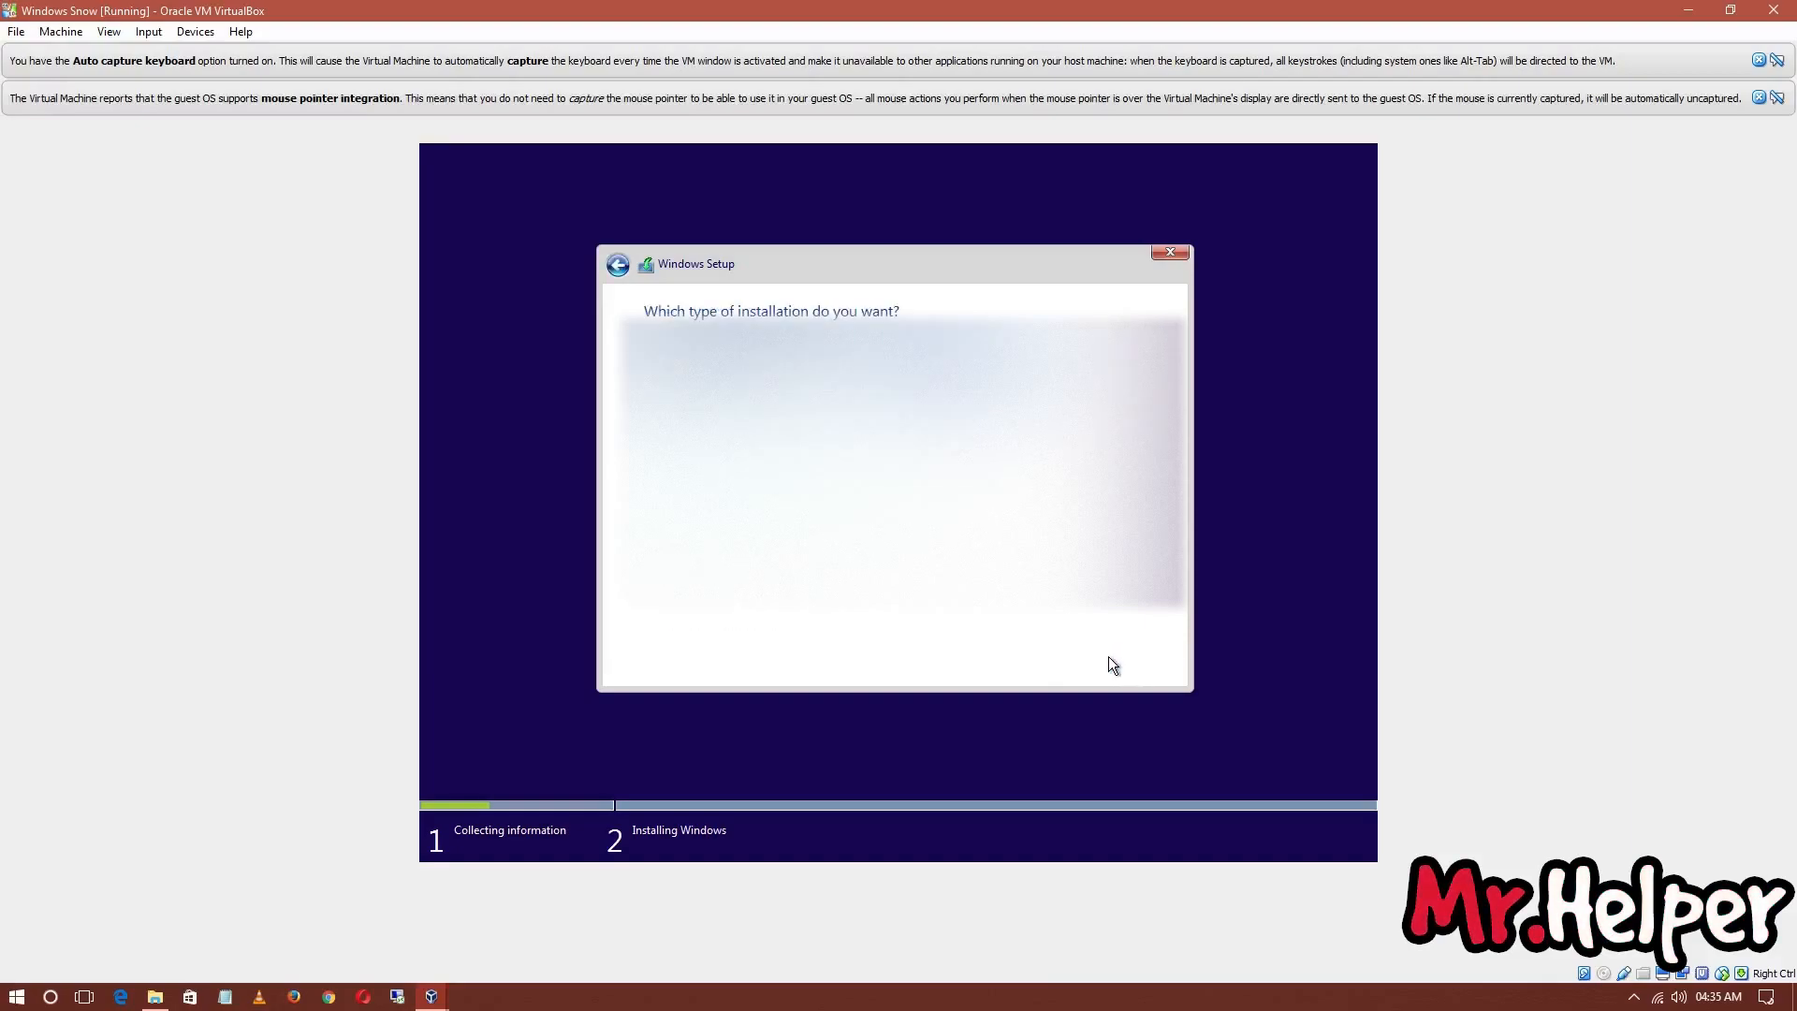
{"action": "left_click", "coordinate": [884, 505]}
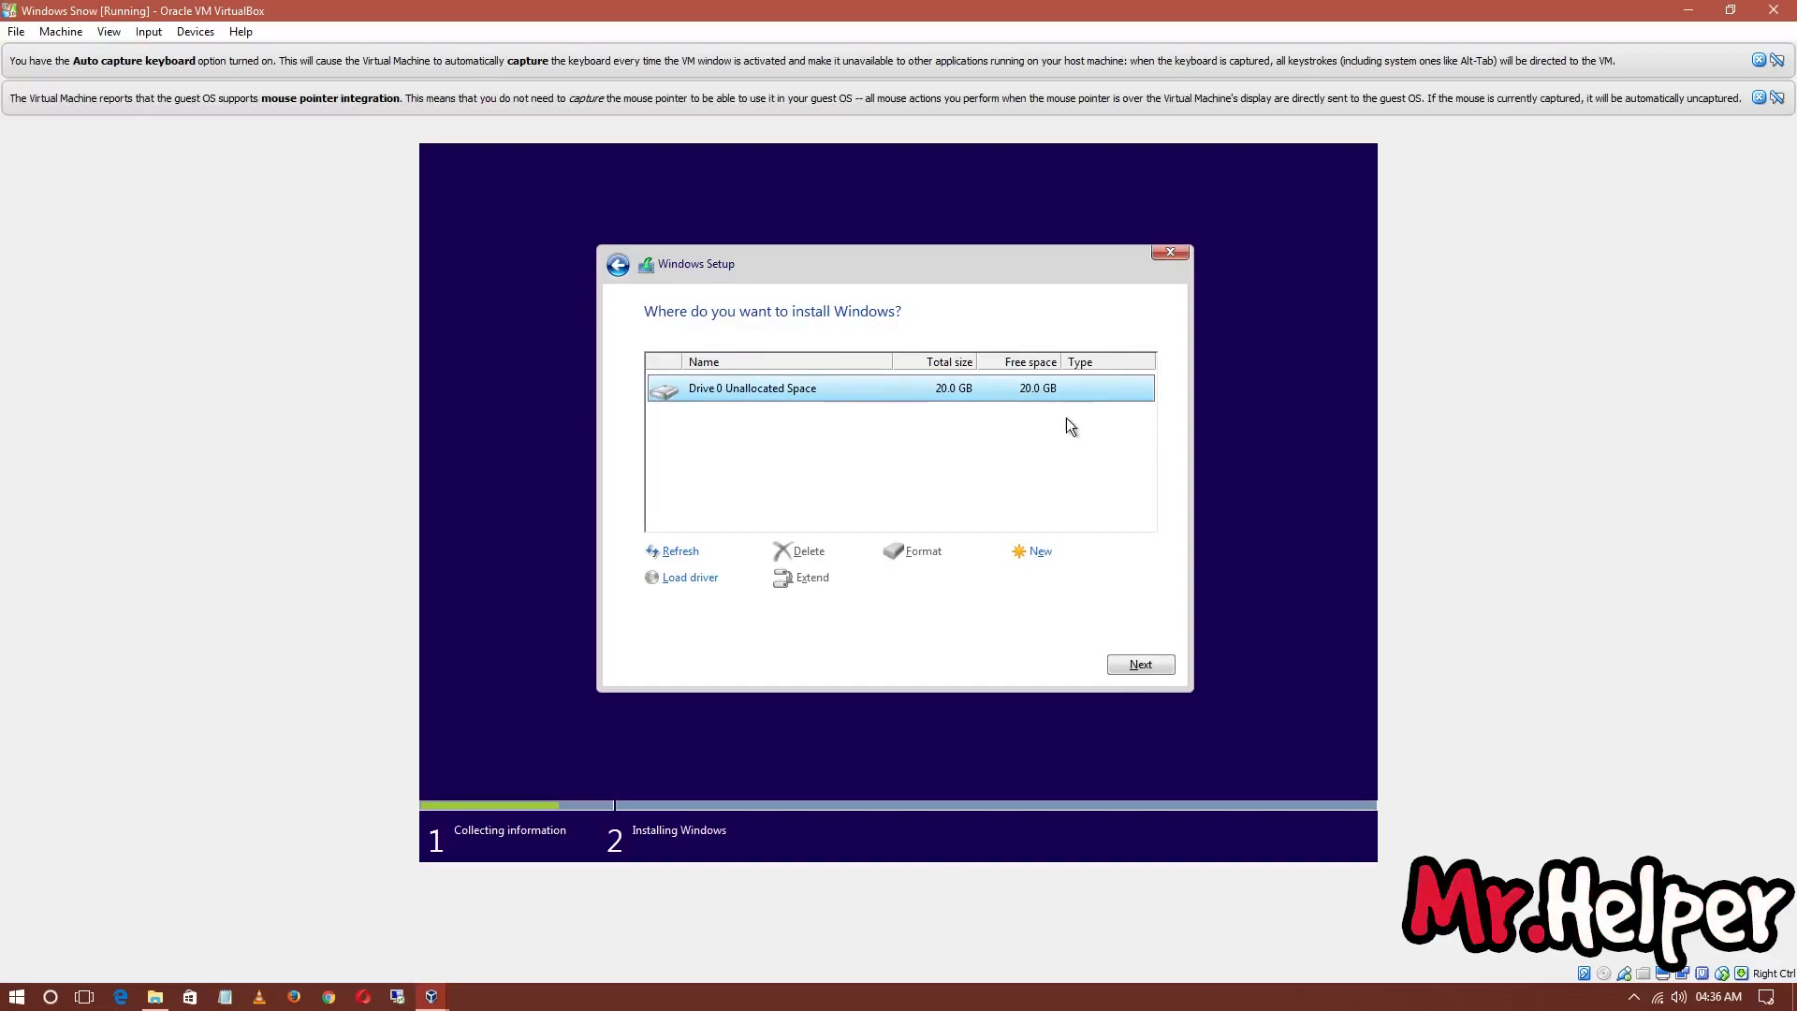
Create a 20480 MB partition from the unallocated space on Drive 0, allowing additional system partitions.
{"action": "left_click", "coordinate": [1053, 551]}
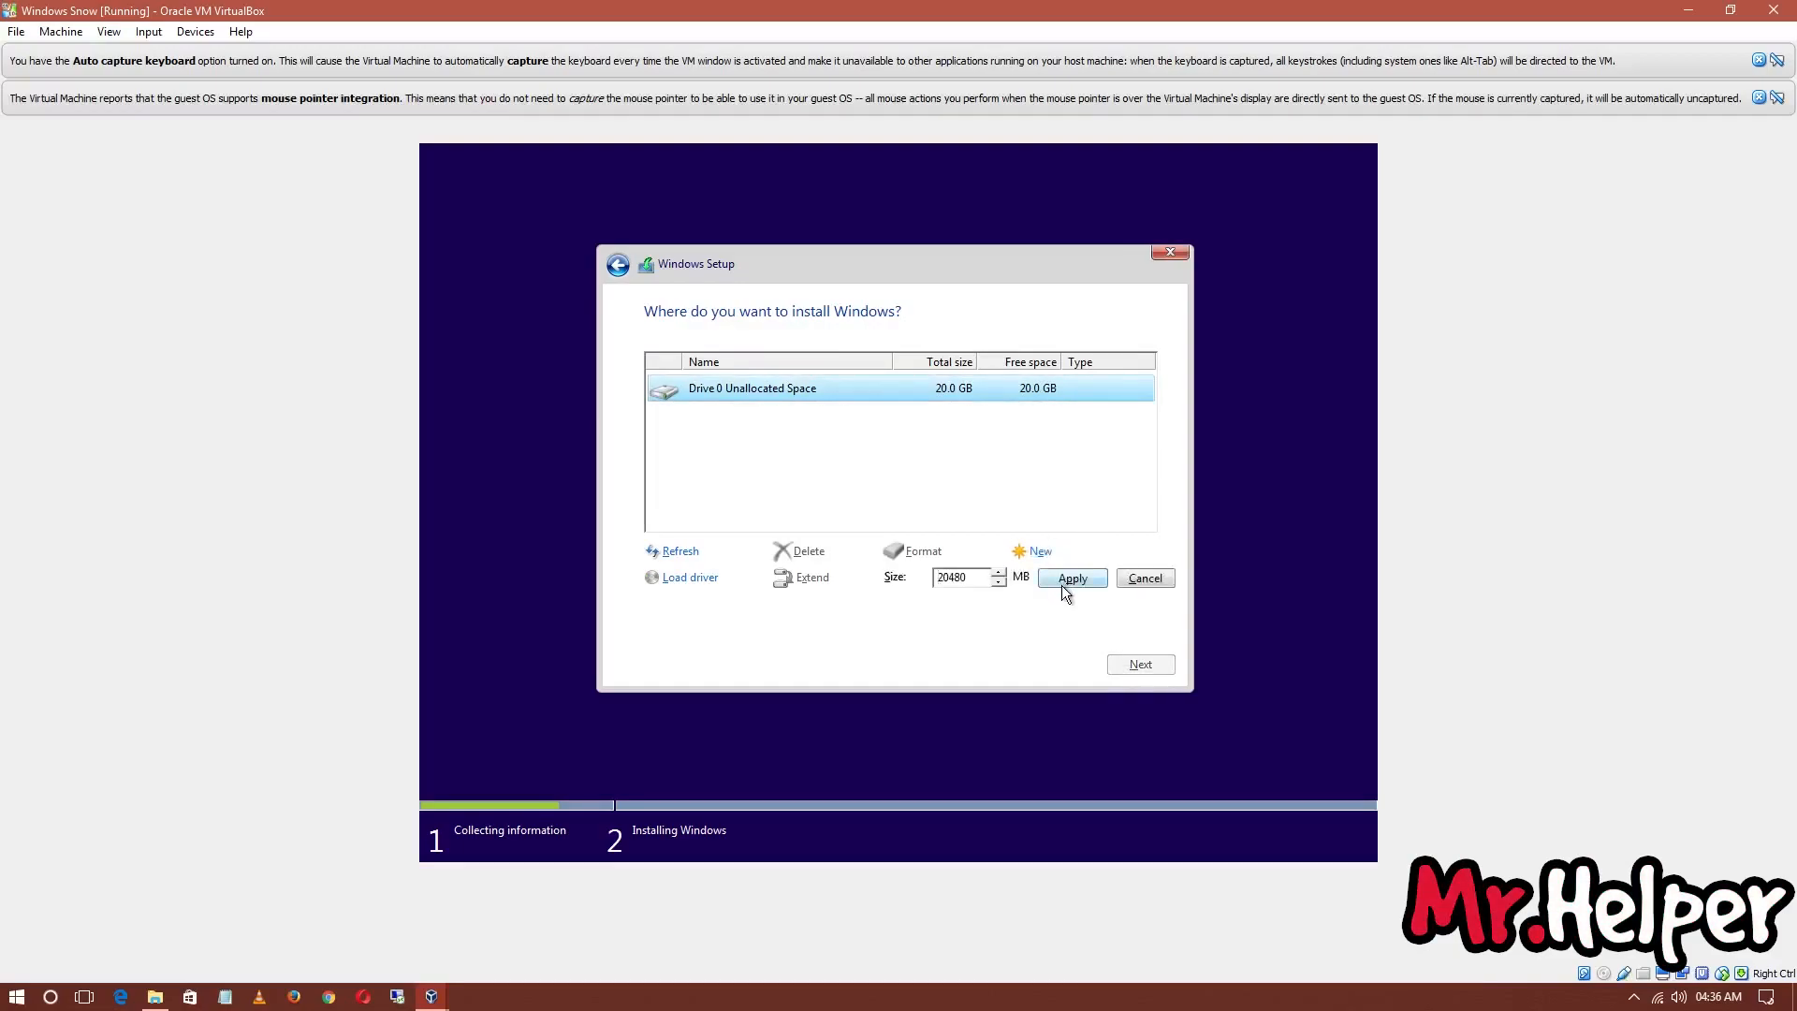
{"action": "left_click", "coordinate": [1061, 584]}
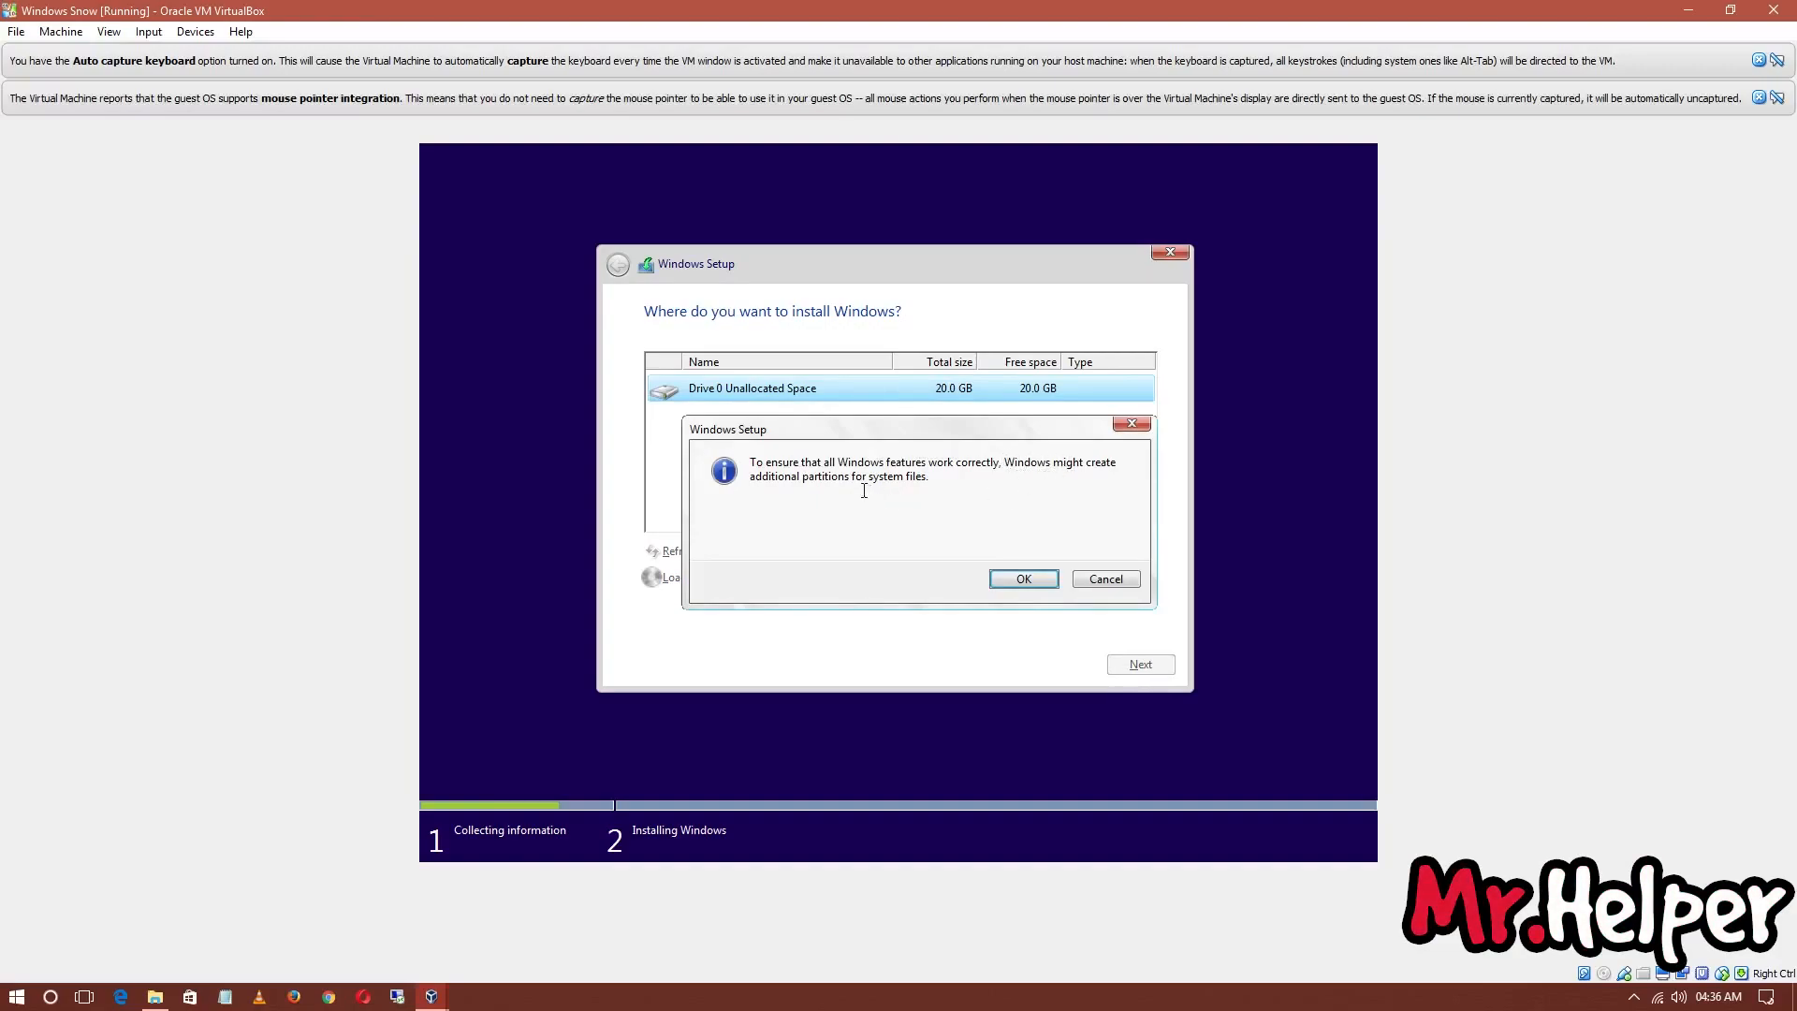
{"action": "left_click", "coordinate": [1030, 576]}
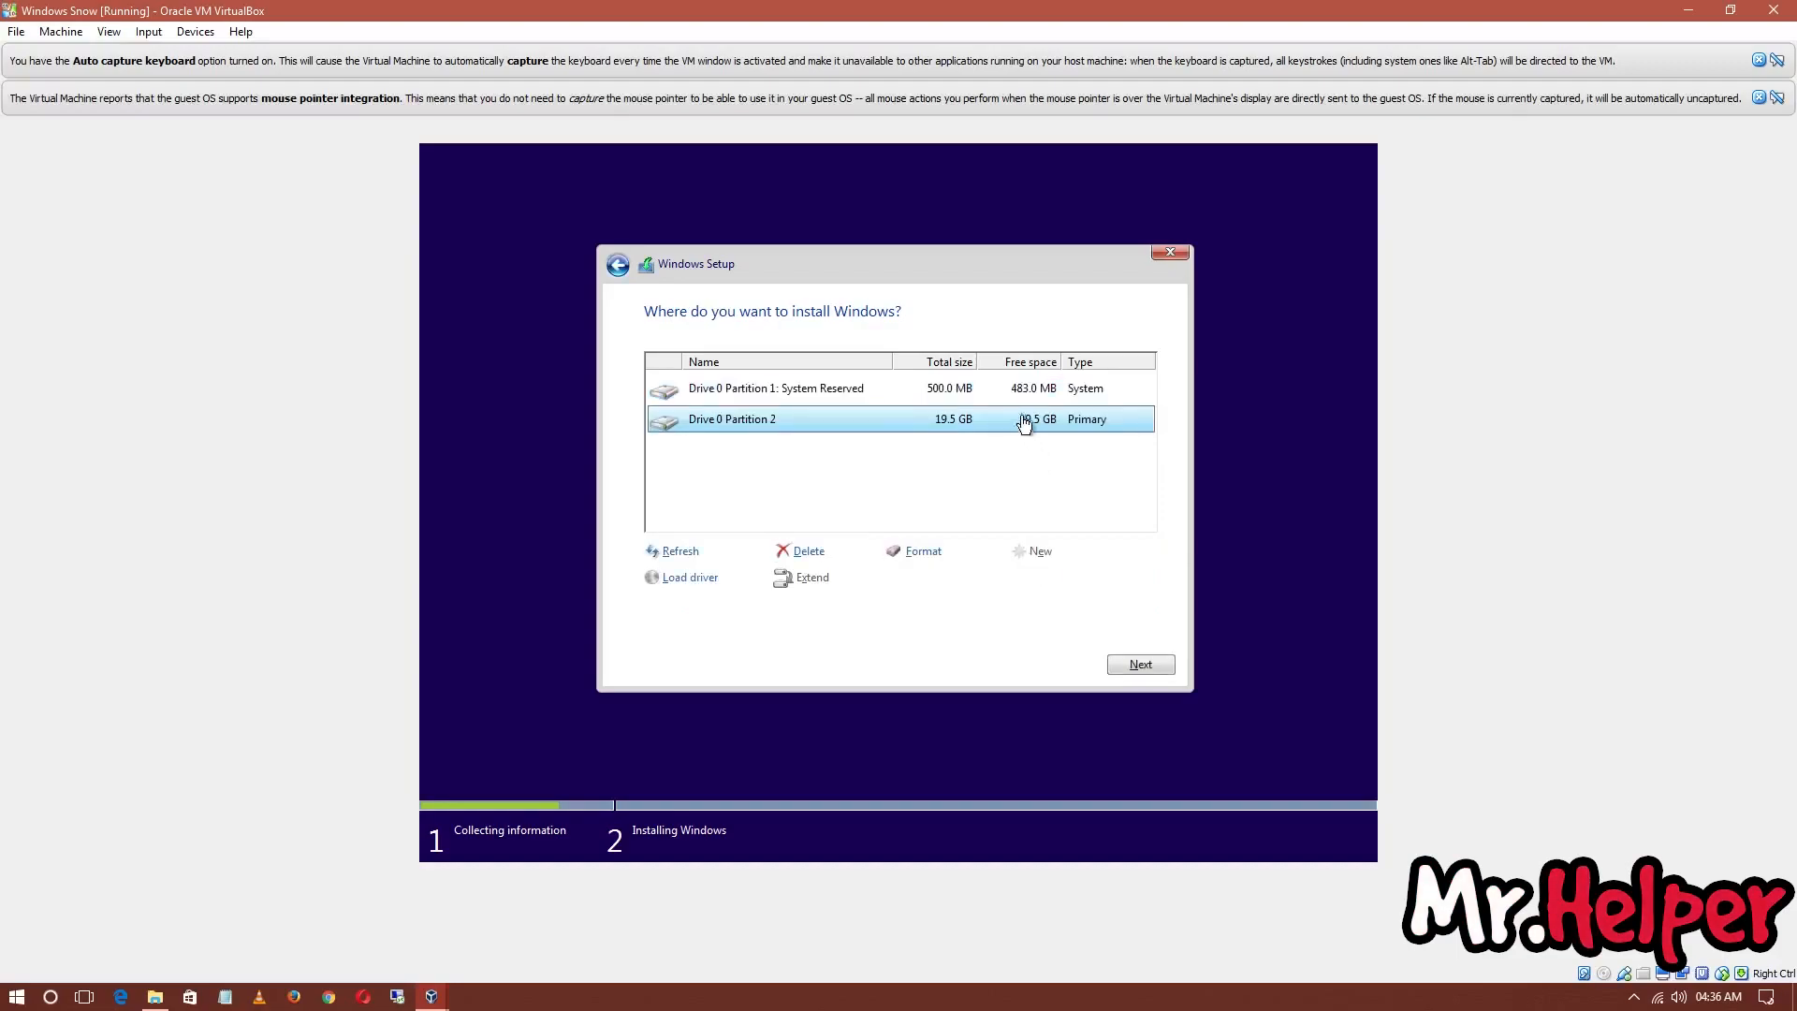
Select Drive 0 Partition 2 as the installation target and start installing Windows on it.
{"action": "left_click", "coordinate": [980, 386]}
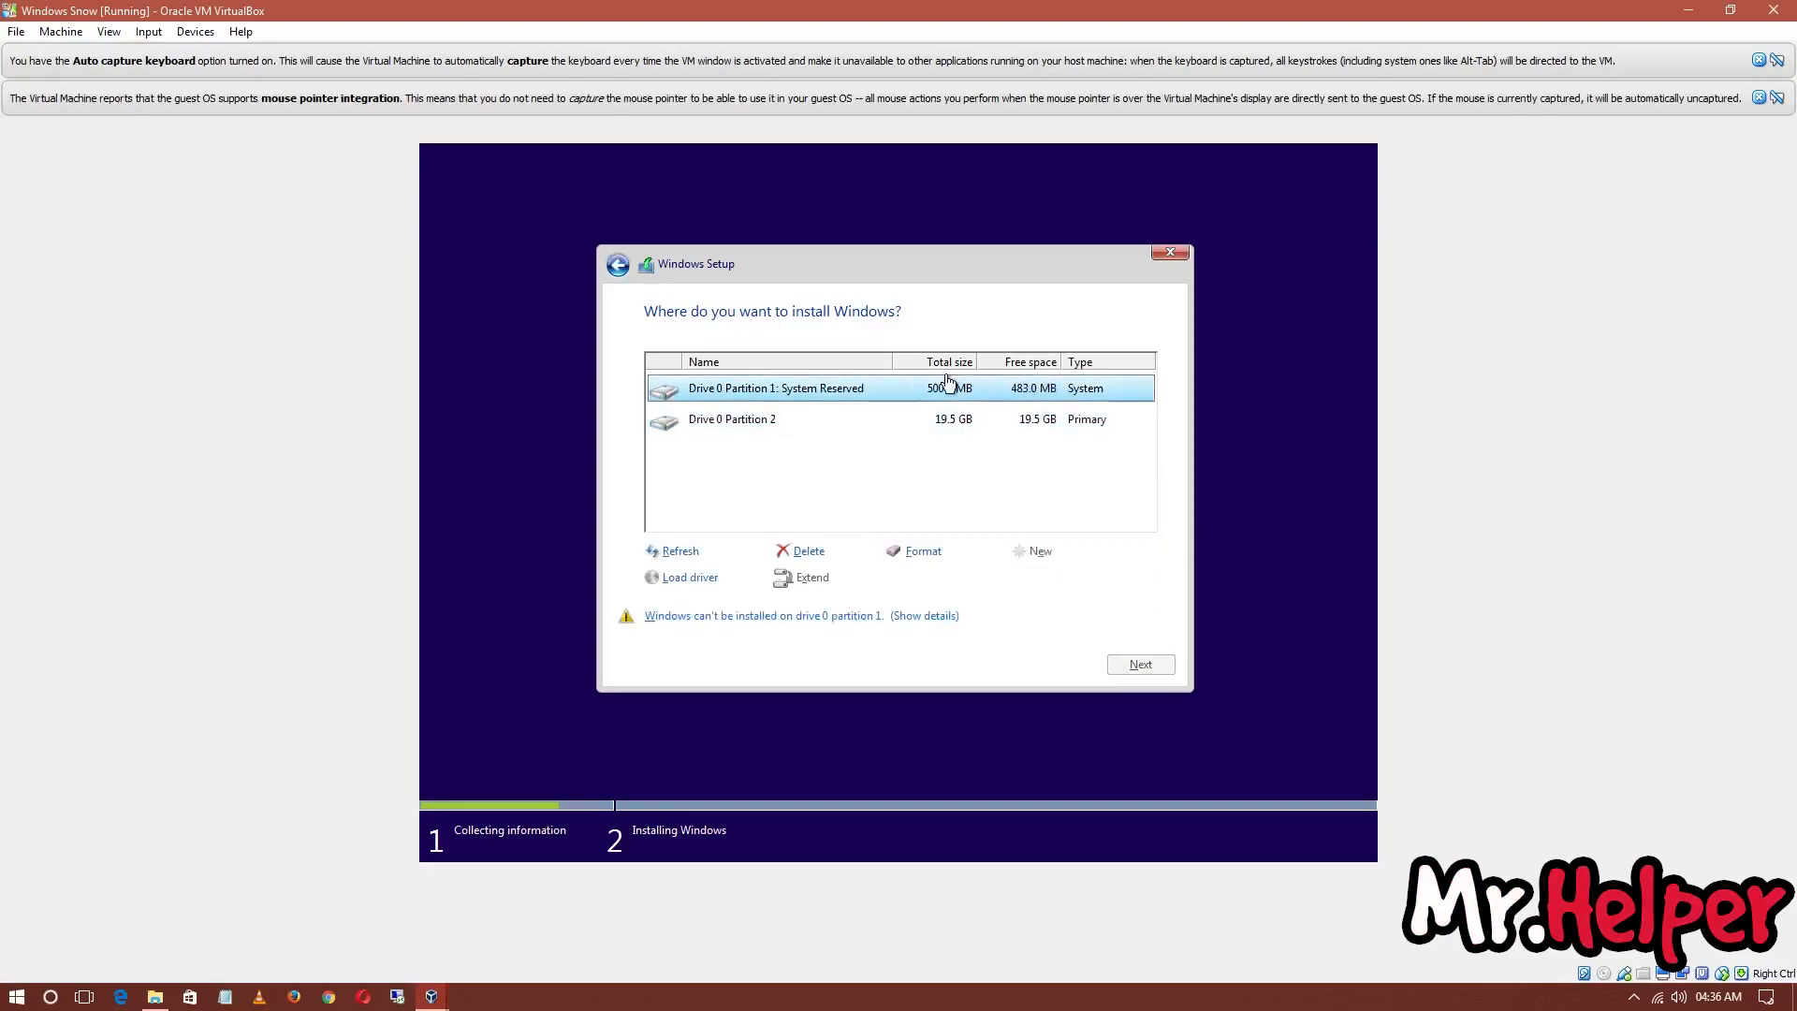
{"action": "left_click", "coordinate": [899, 421]}
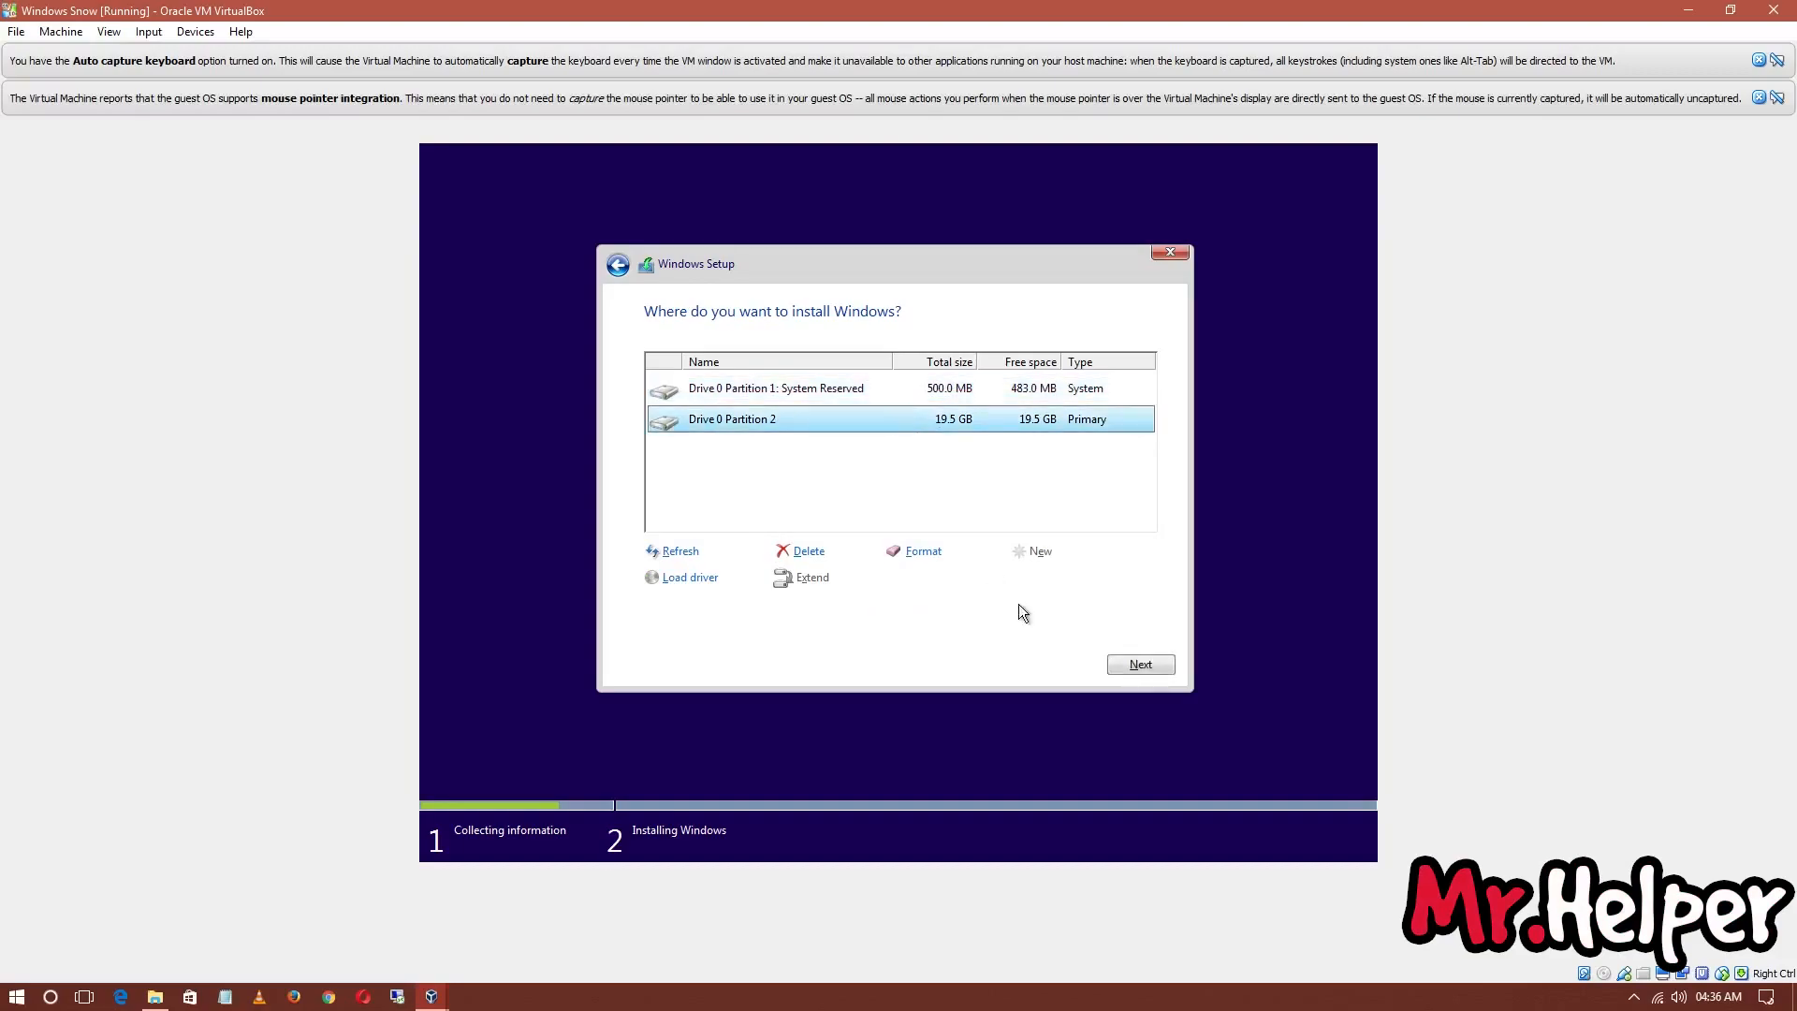
{"action": "left_click", "coordinate": [1139, 664]}
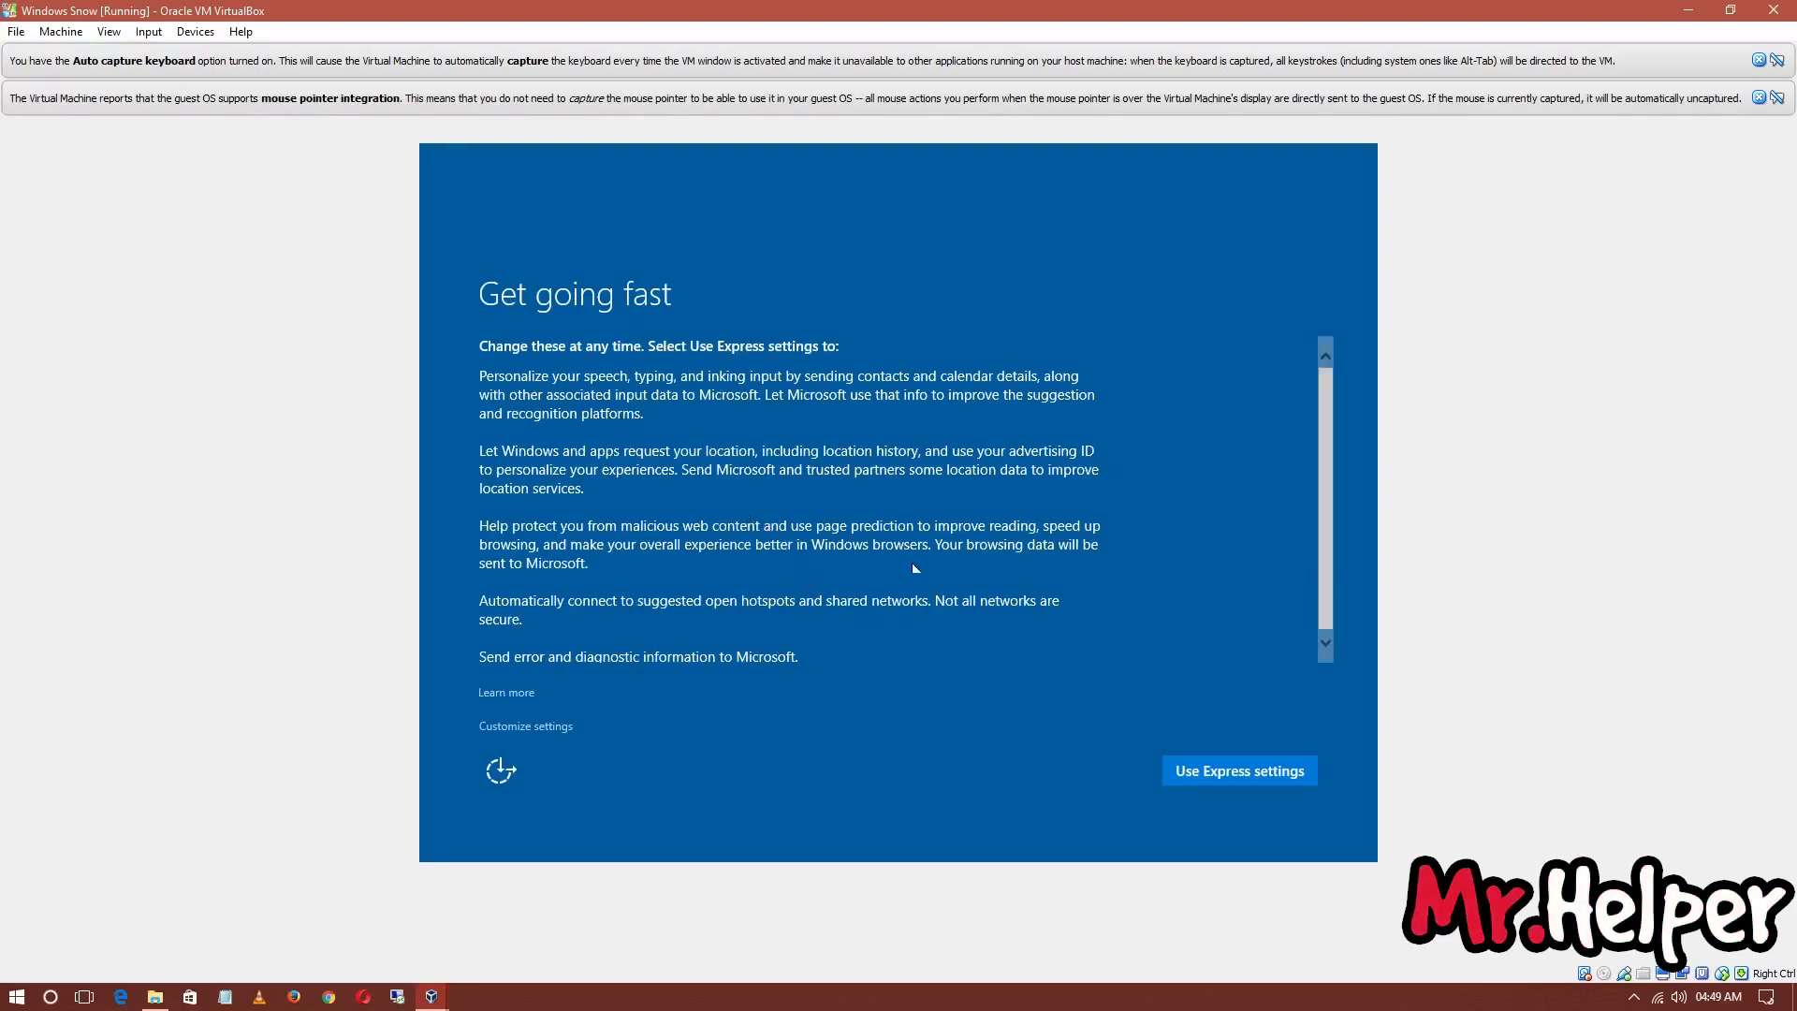
Accept the Express settings and create the PC account with a user name and no password.
{"action": "left_click", "coordinate": [1251, 780]}
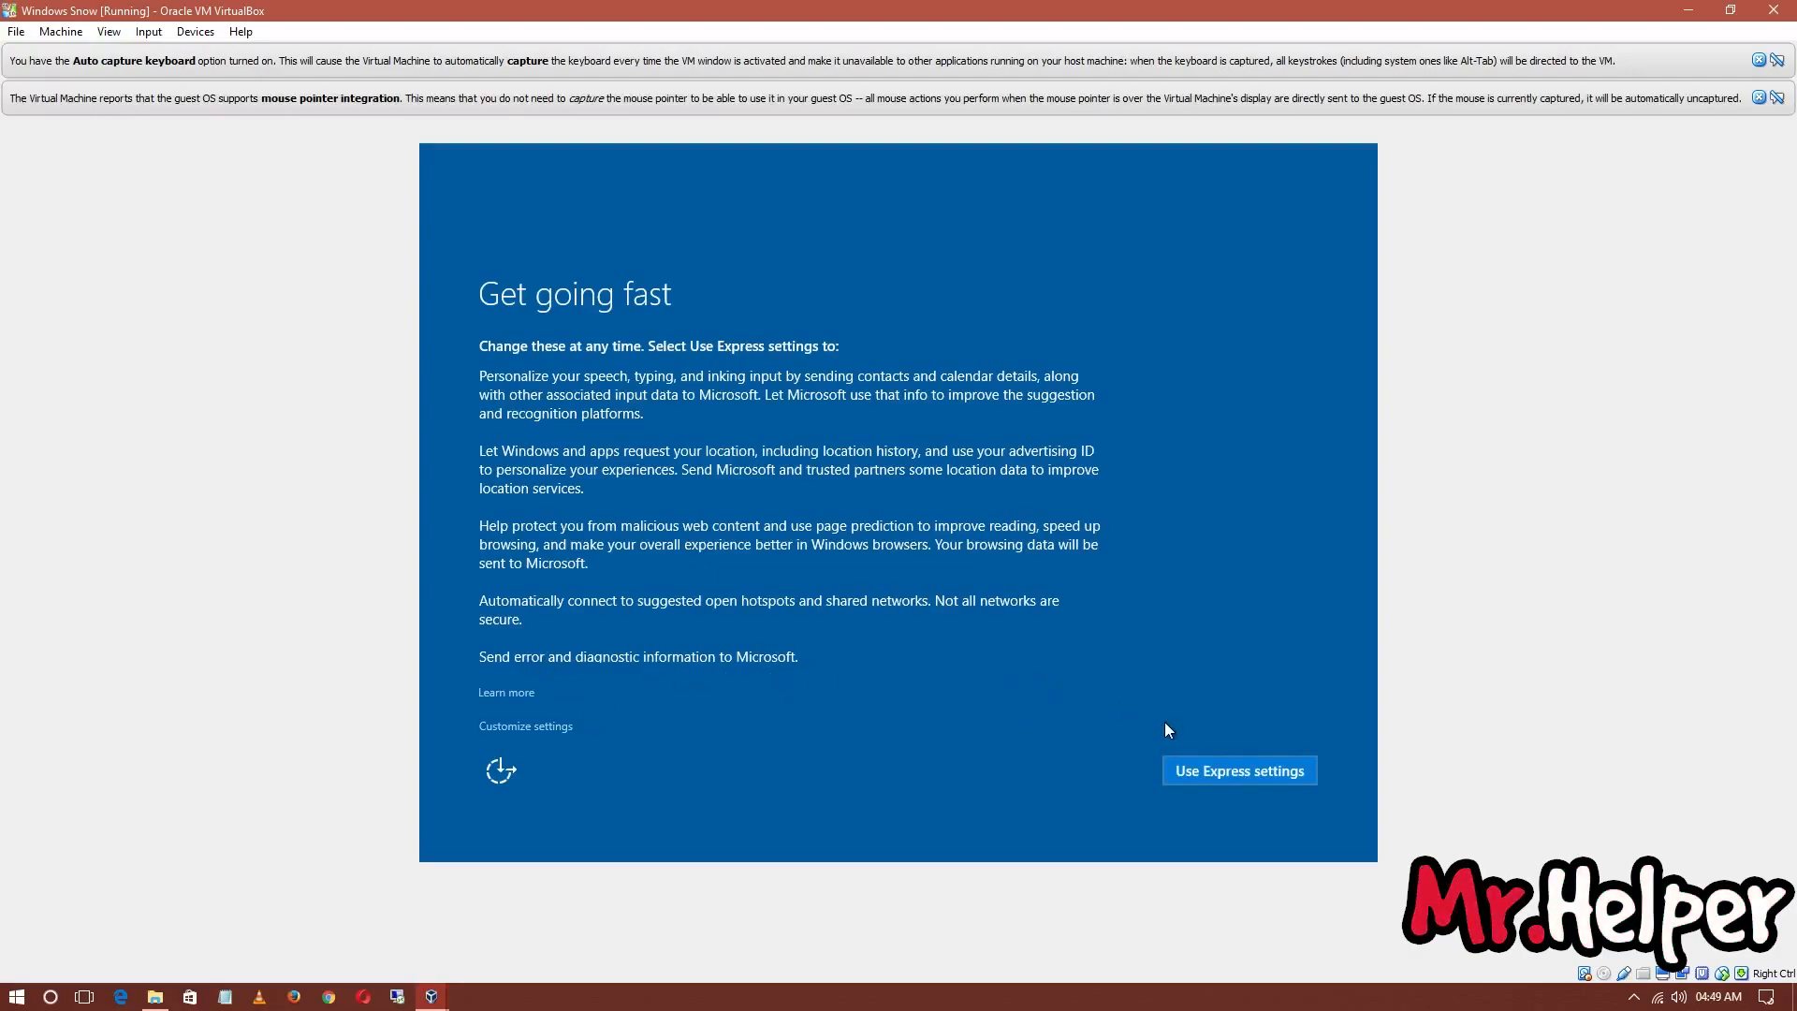
{"action": "left_click", "coordinate": [1214, 777]}
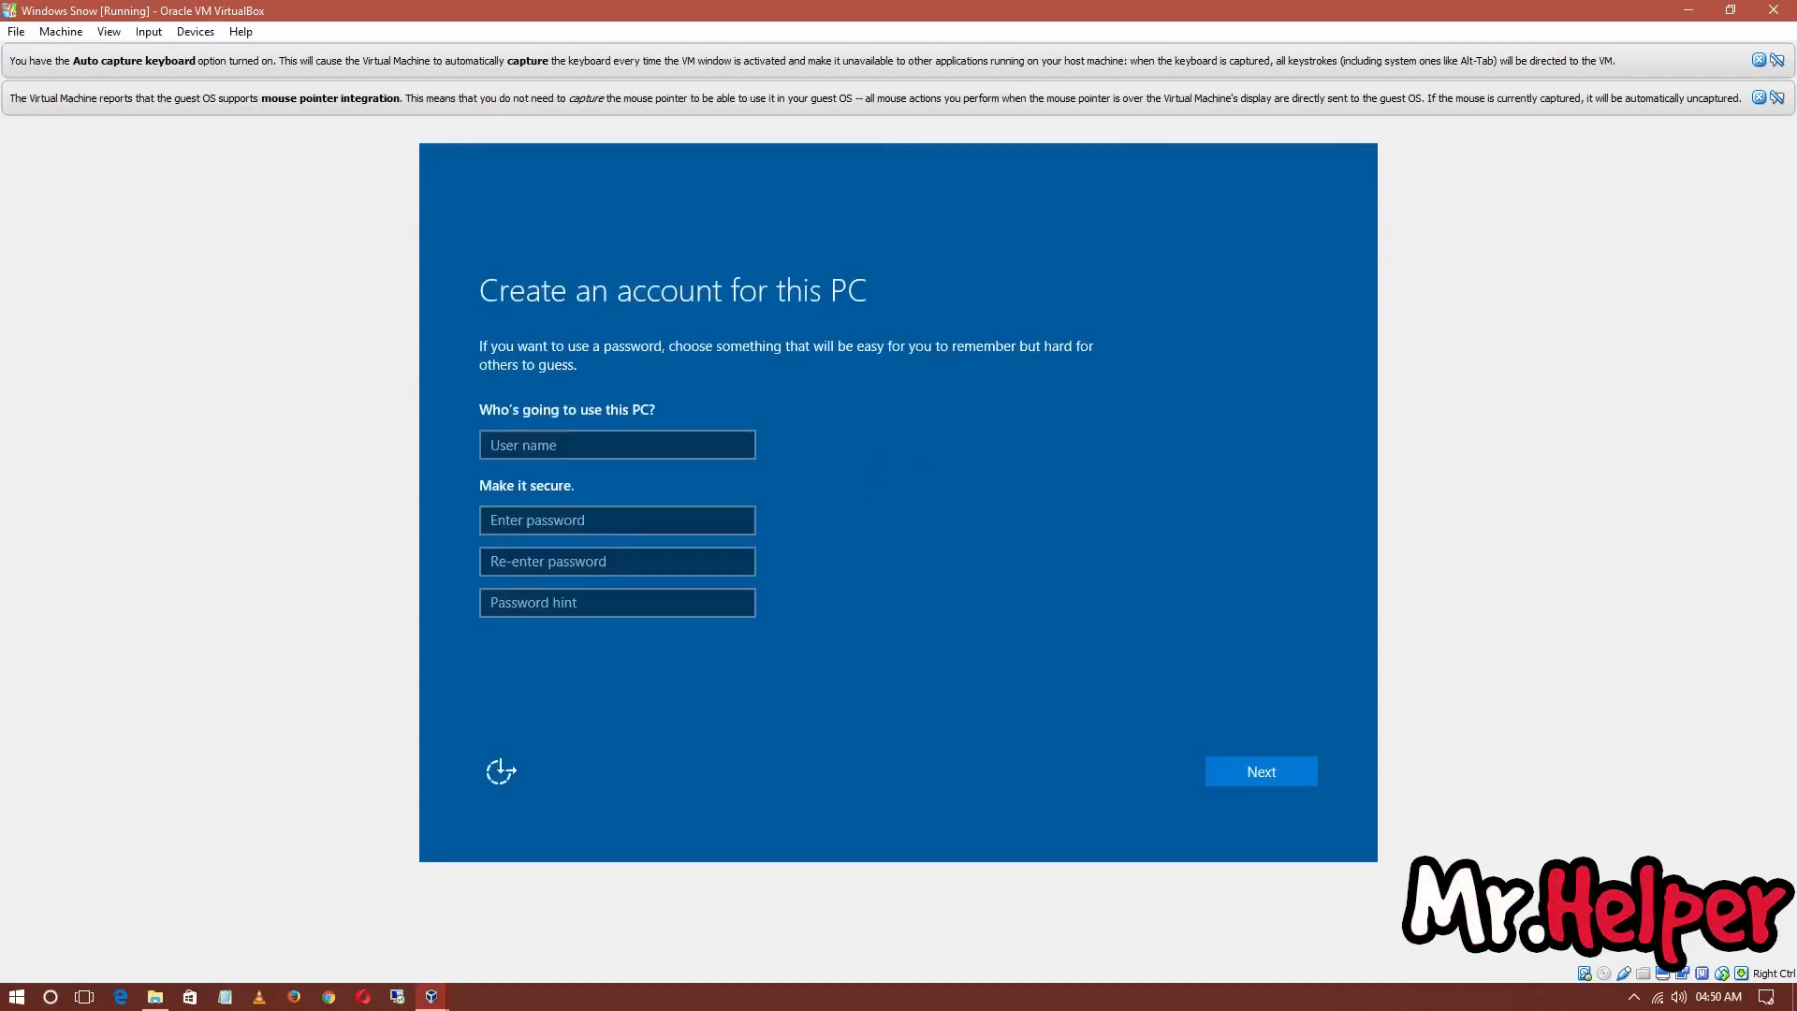
{"action": "left_click", "coordinate": [709, 437]}
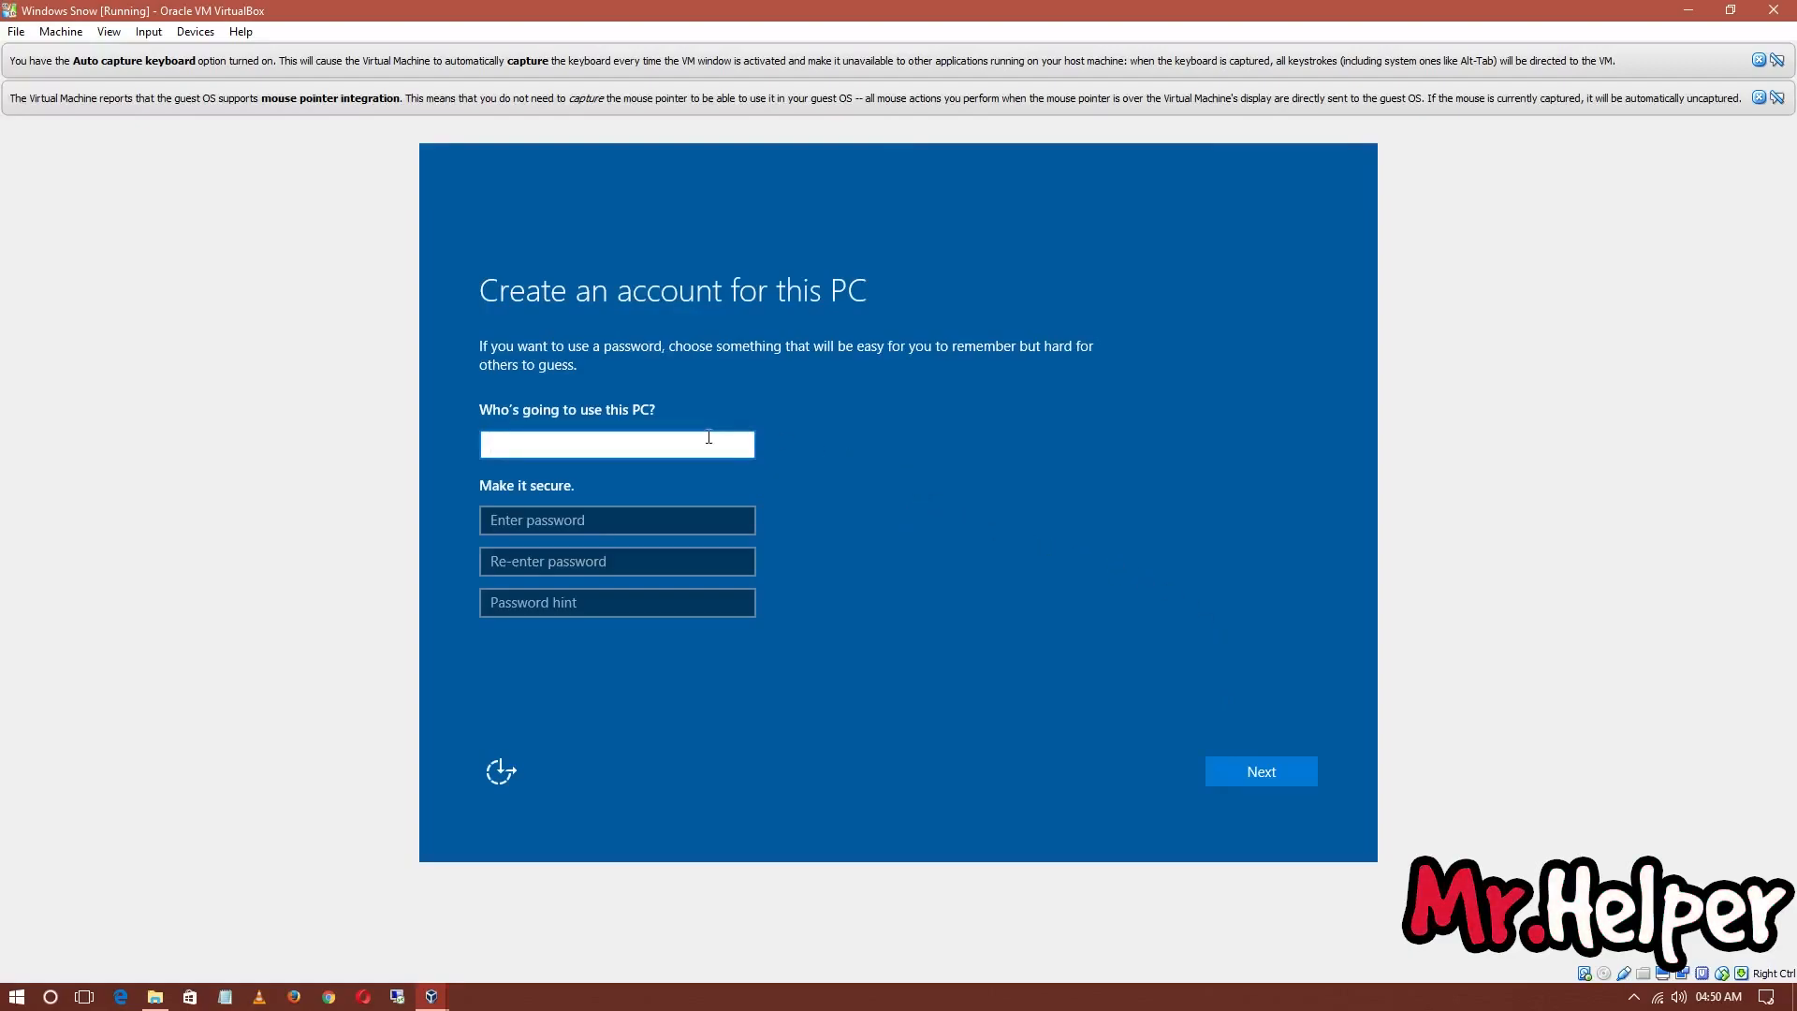
{"action": "type", "text": "Justin"}
{"action": "left_click", "coordinate": [1243, 773]}
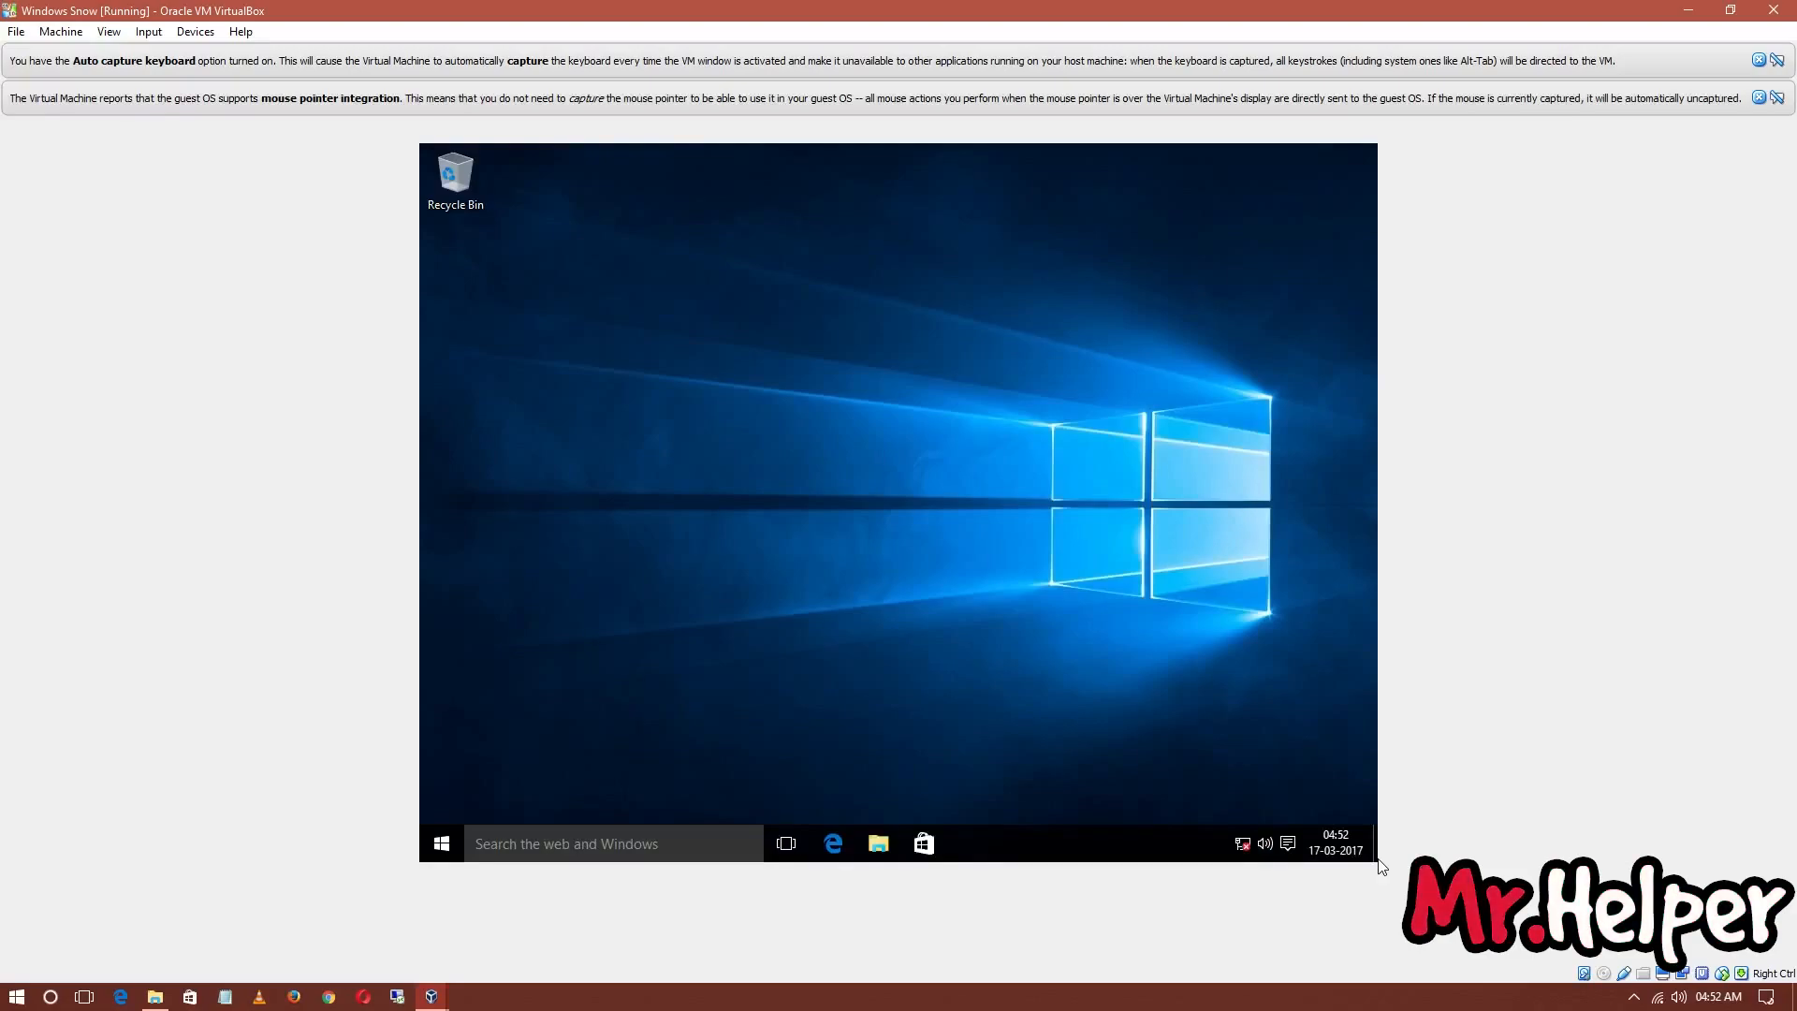
Refresh the guest desktop and switch the virtual machine to full-screen mode.
{"action": "right_click", "coordinate": [799, 503]}
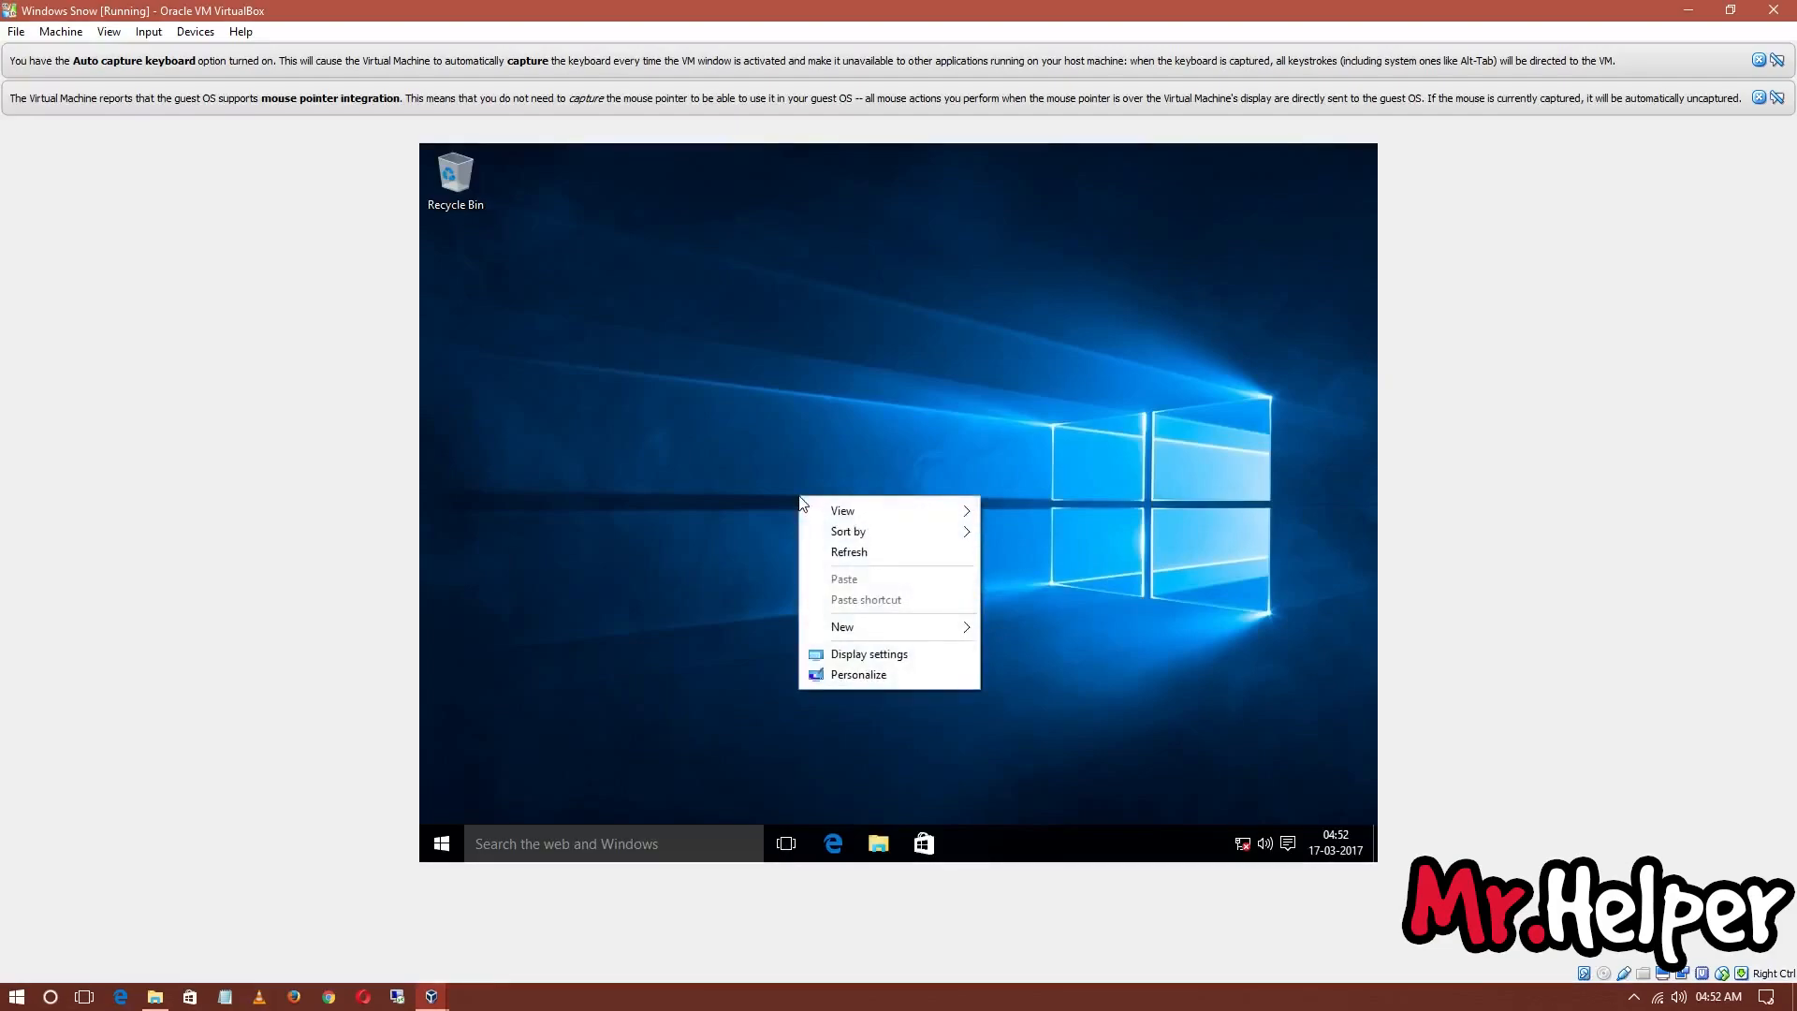
{"action": "left_click", "coordinate": [848, 553]}
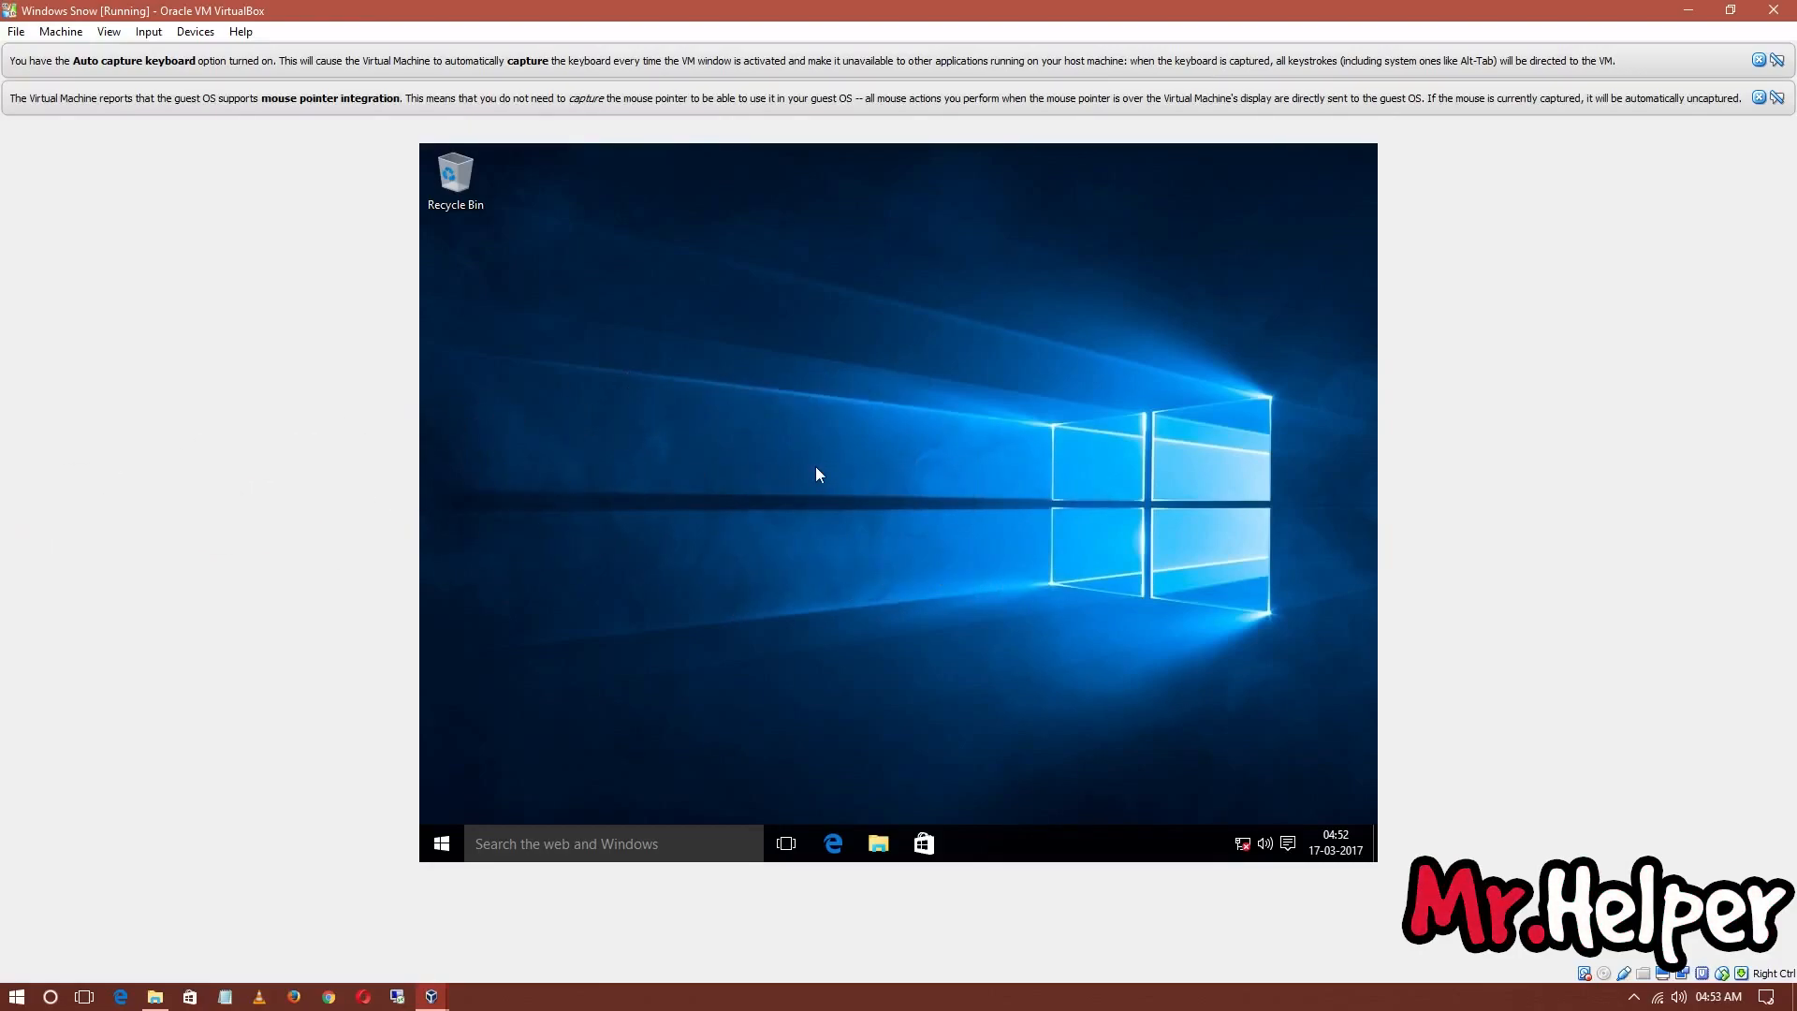
{"action": "key", "text": "ctrl+f"}
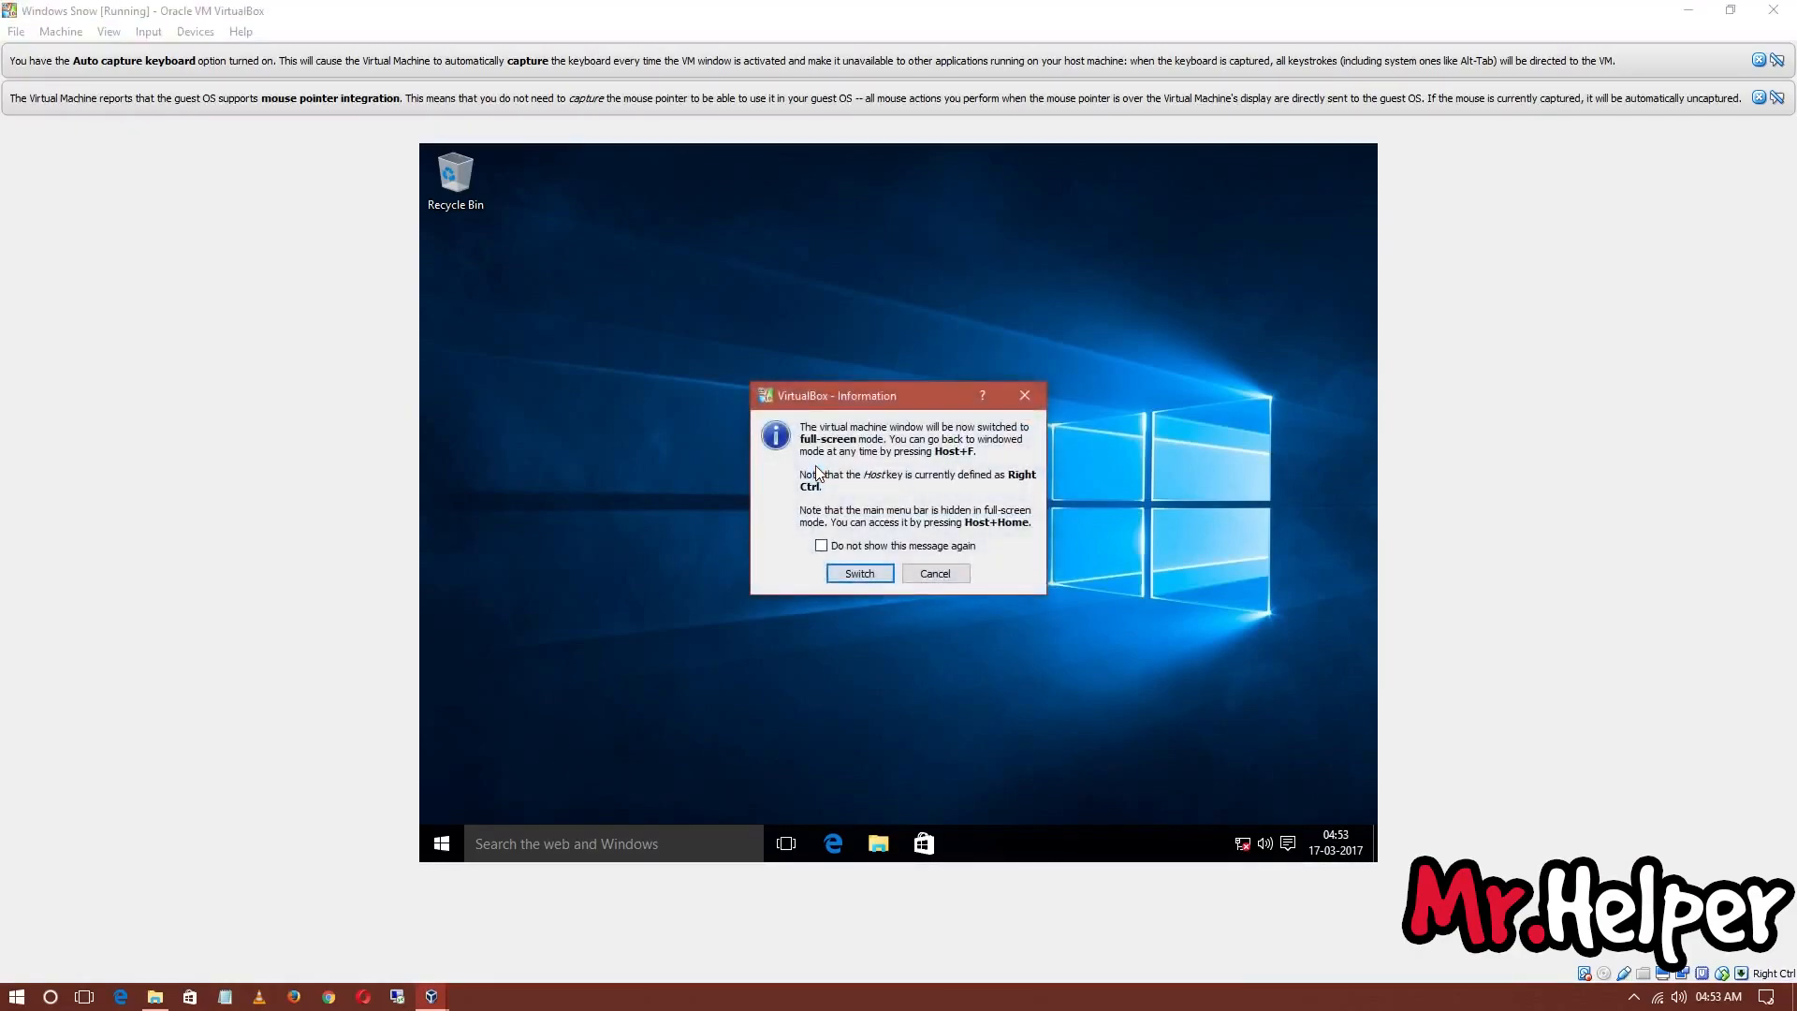
{"action": "key", "text": "Return"}
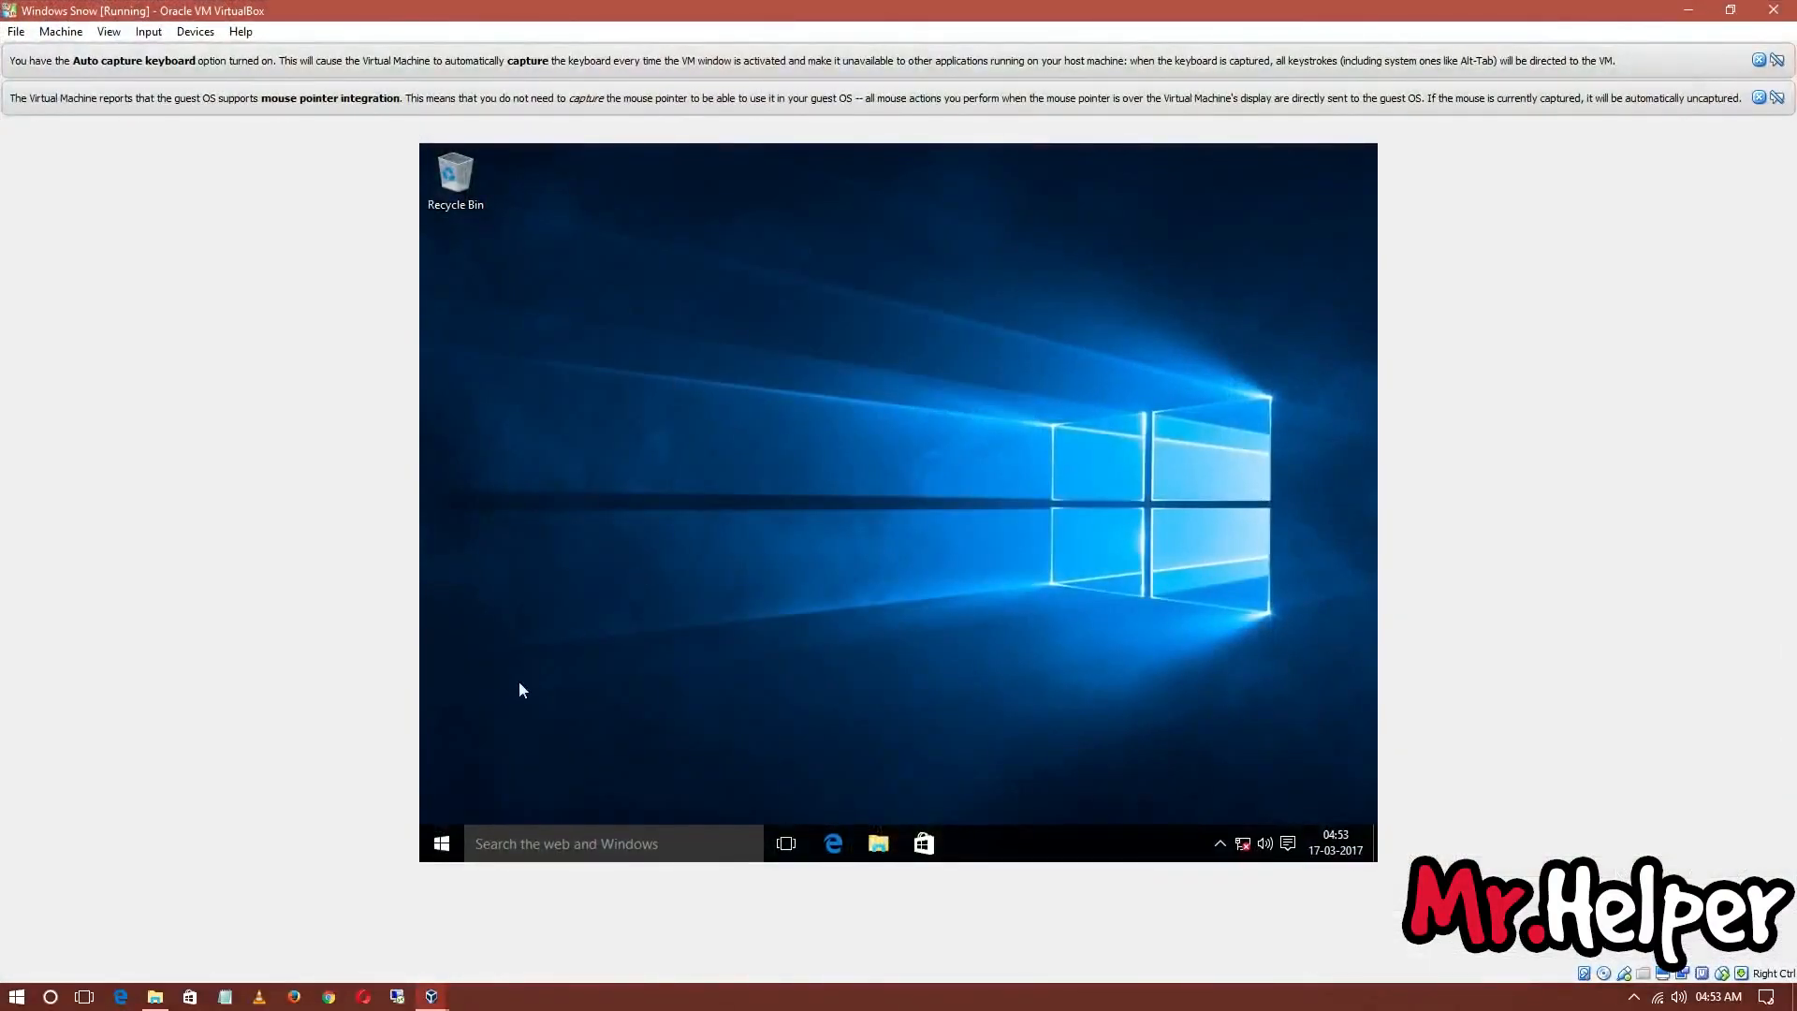
Shut down the guest Windows 10 from its own power options, dismissing the virtual machine's close prompt.
{"action": "left_click", "coordinate": [442, 844]}
{"action": "left_click", "coordinate": [453, 777]}
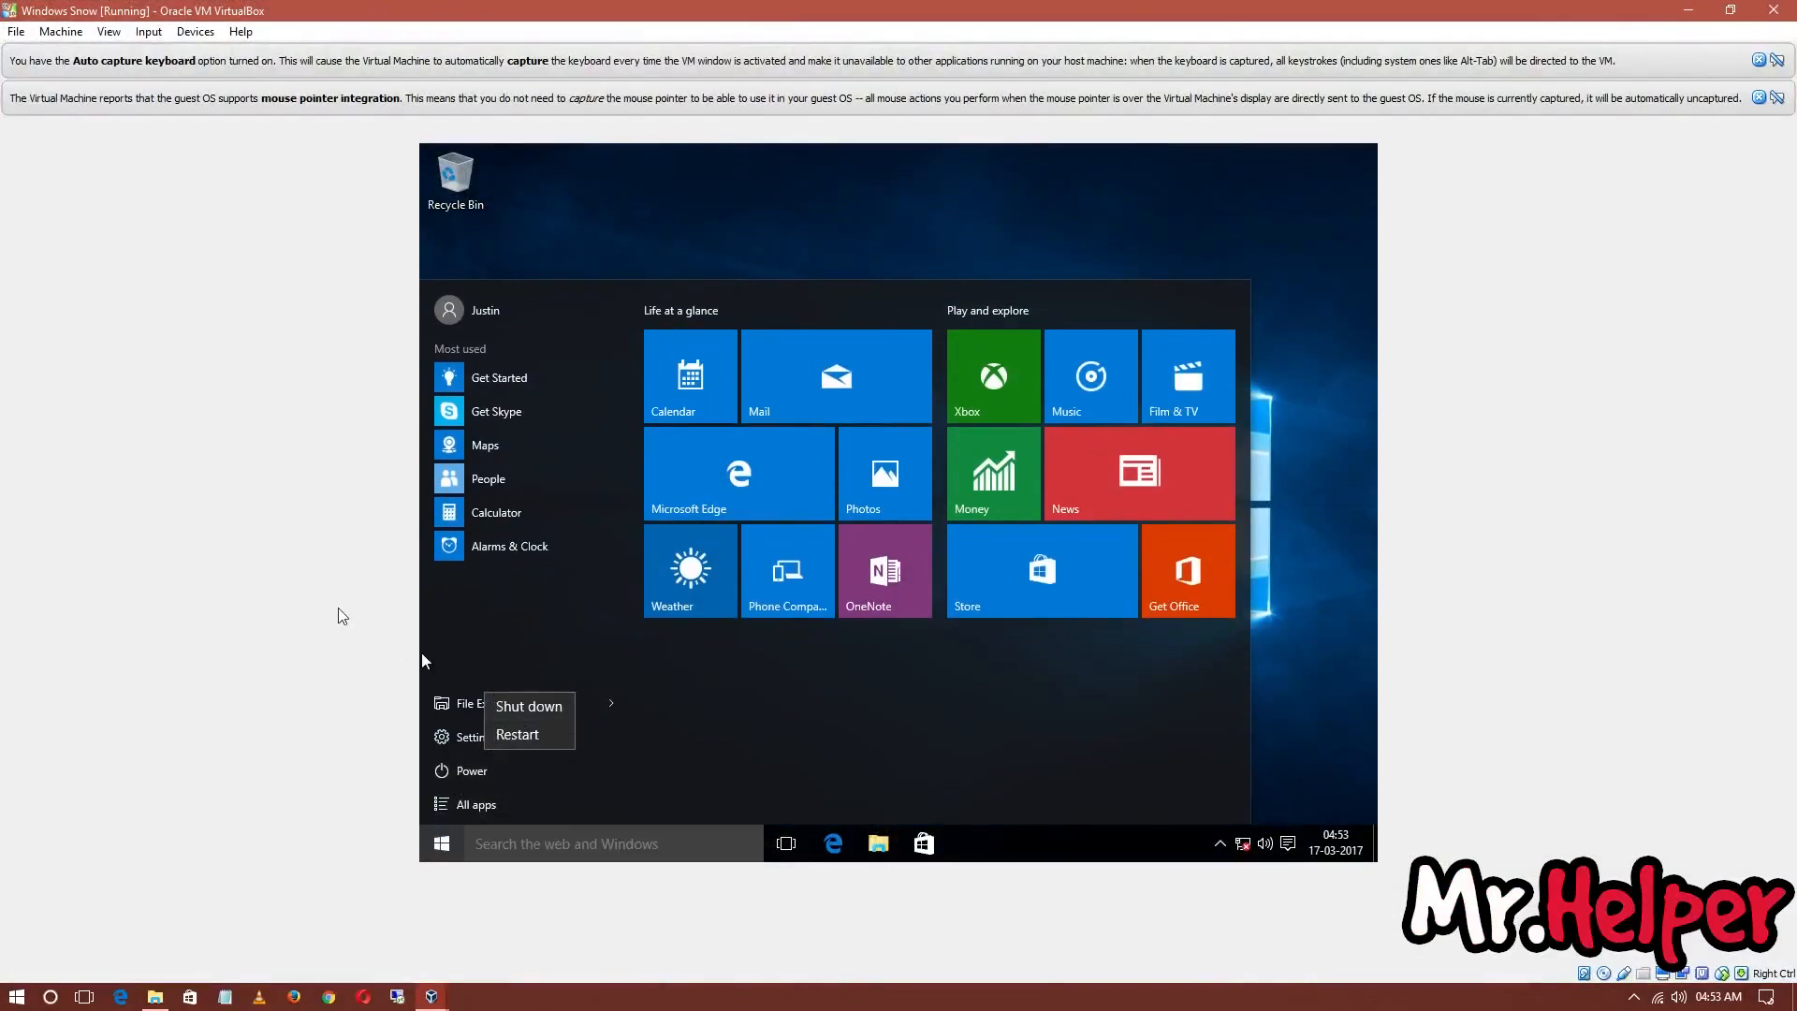
{"action": "left_click", "coordinate": [1777, 9]}
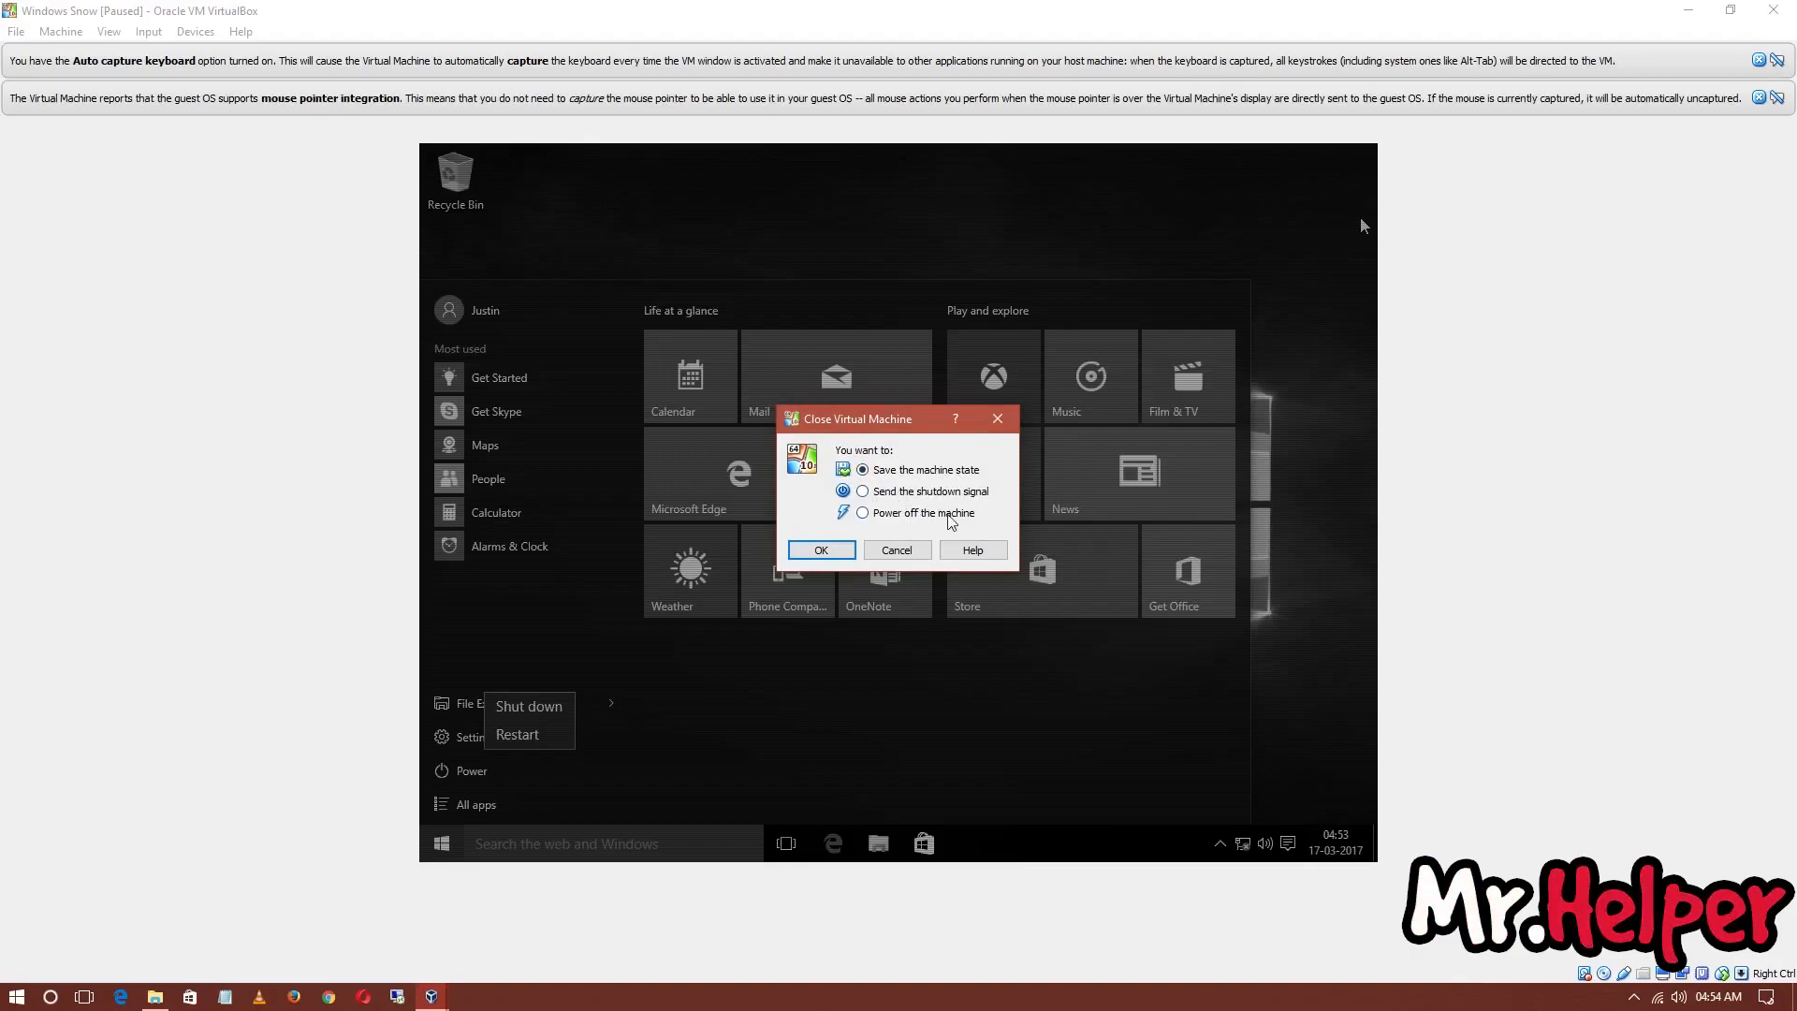
{"action": "left_click", "coordinate": [897, 549]}
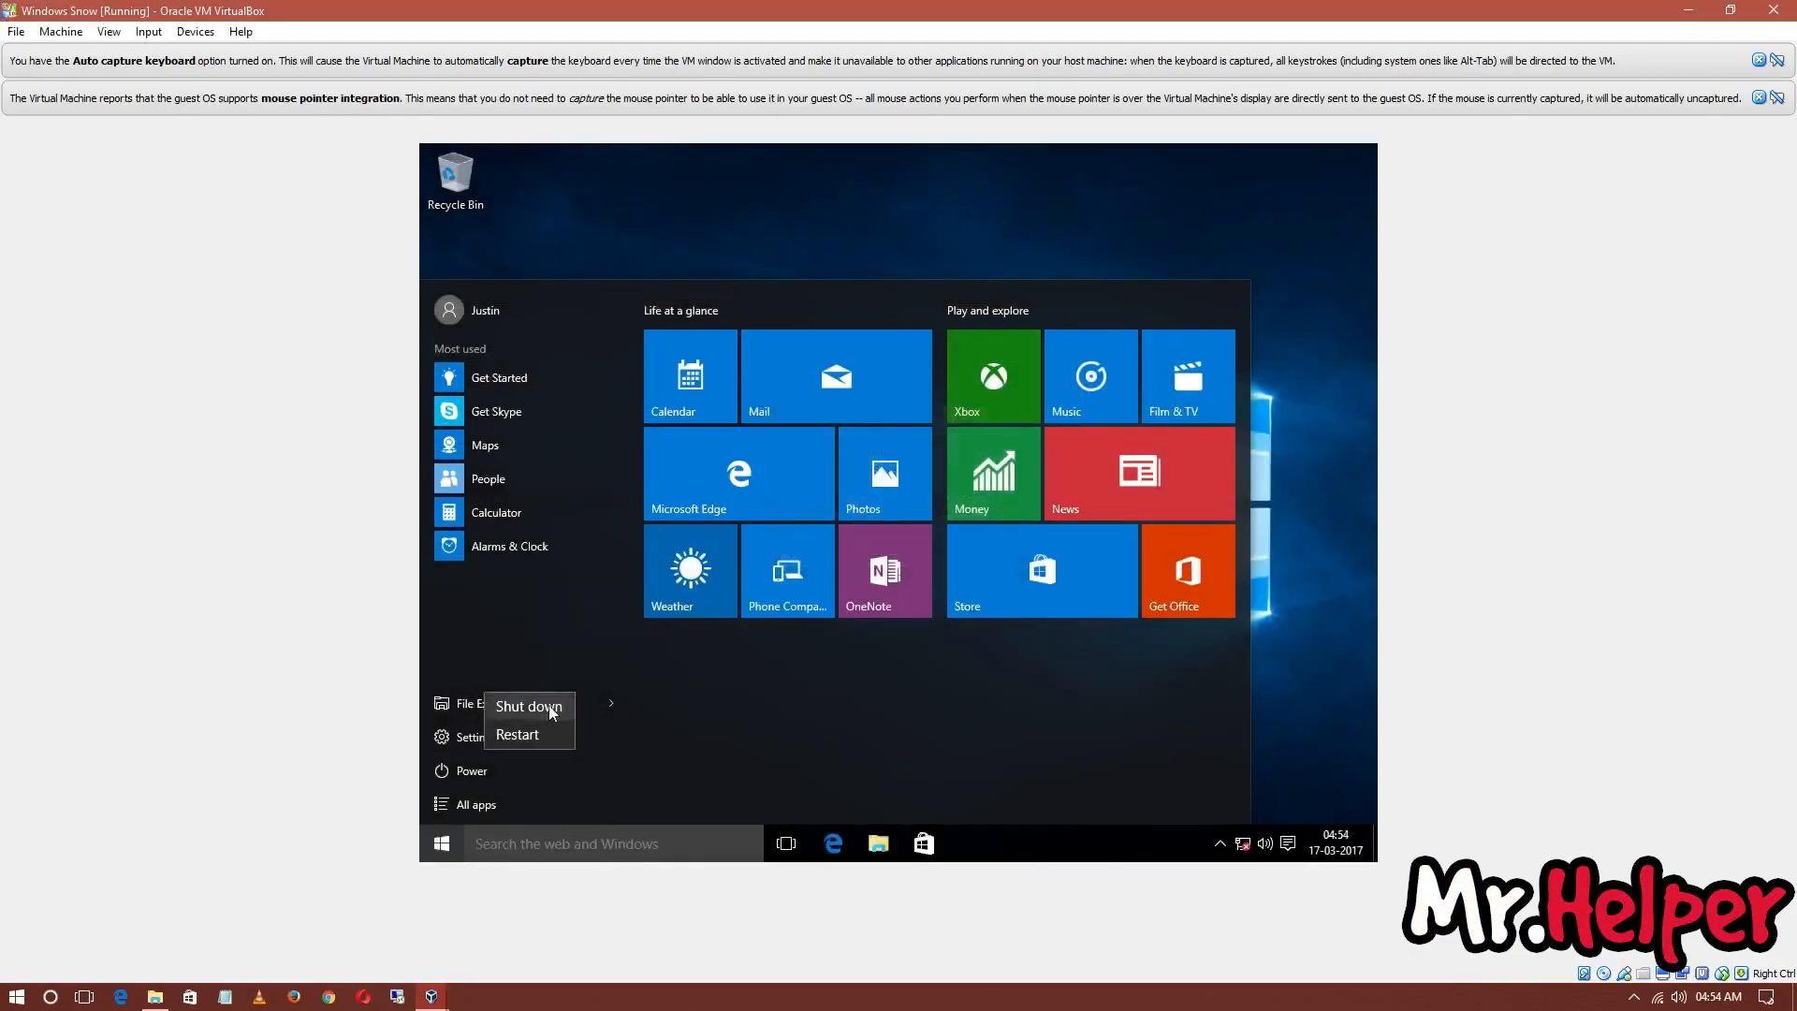
{"action": "left_click", "coordinate": [518, 717]}
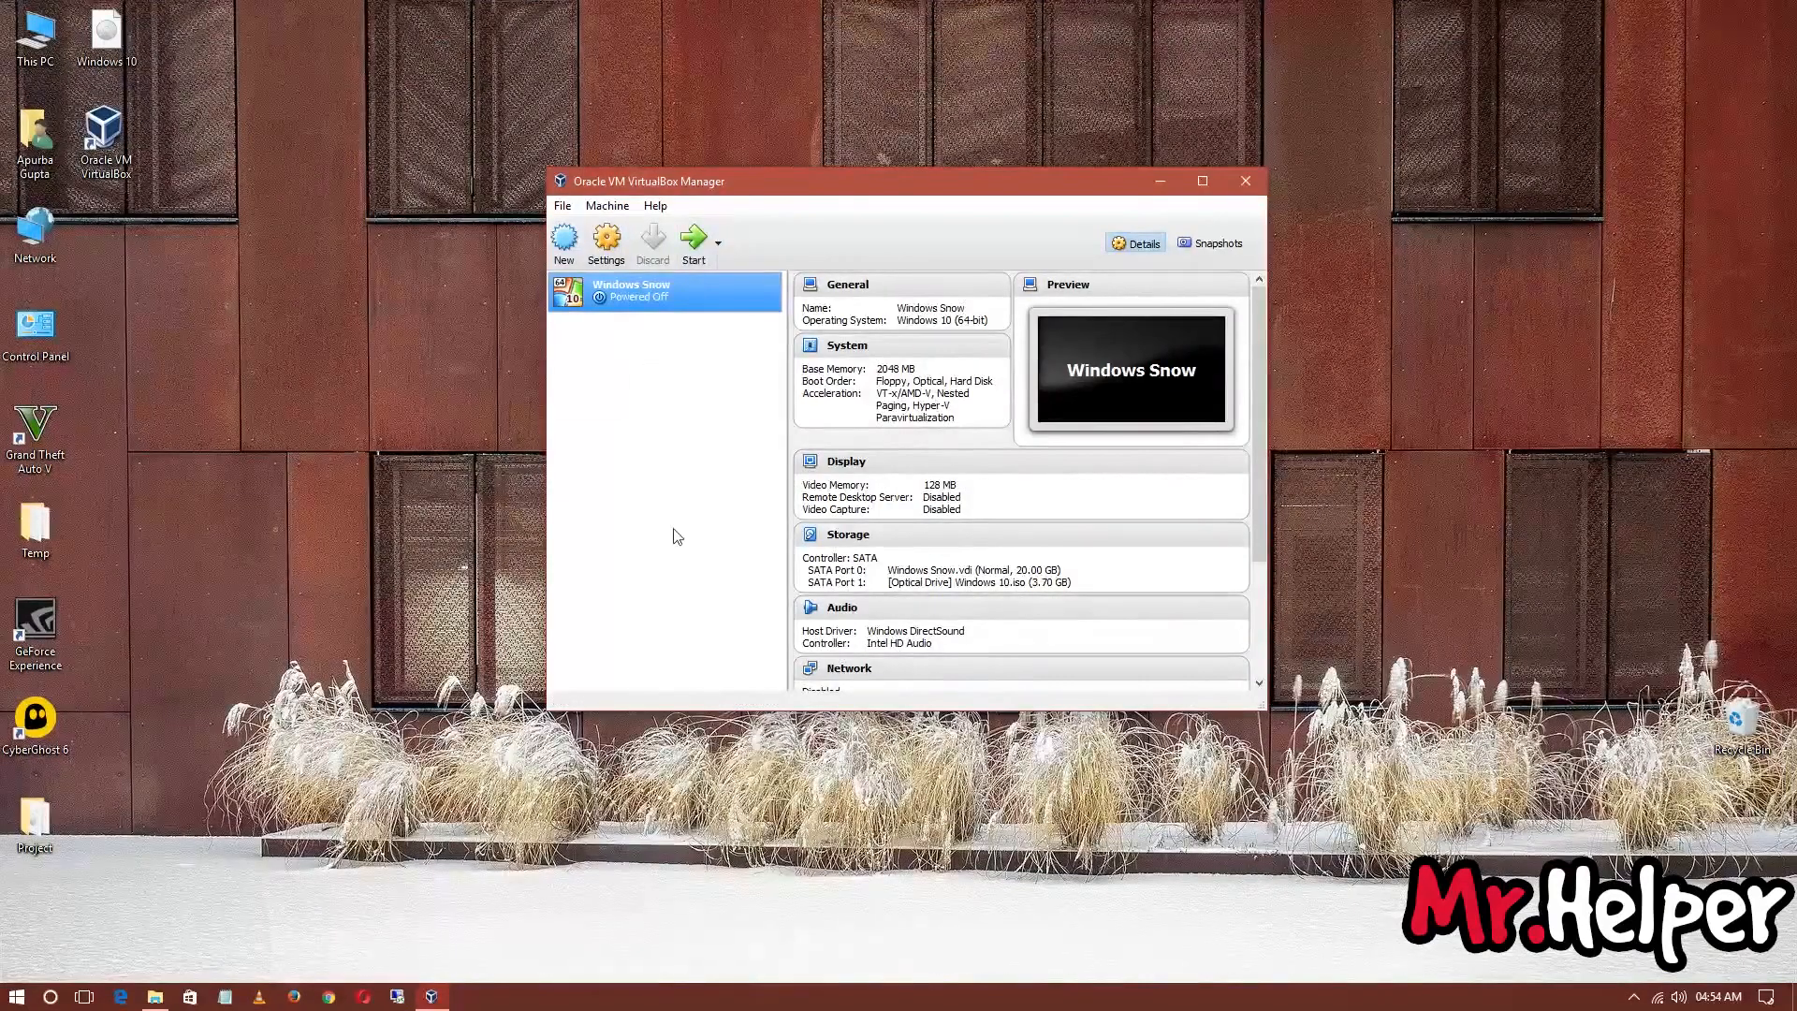
Examine the Windows 10.iso optical drive in the Windows Snow storage settings and close the settings.
{"action": "left_click", "coordinate": [597, 248]}
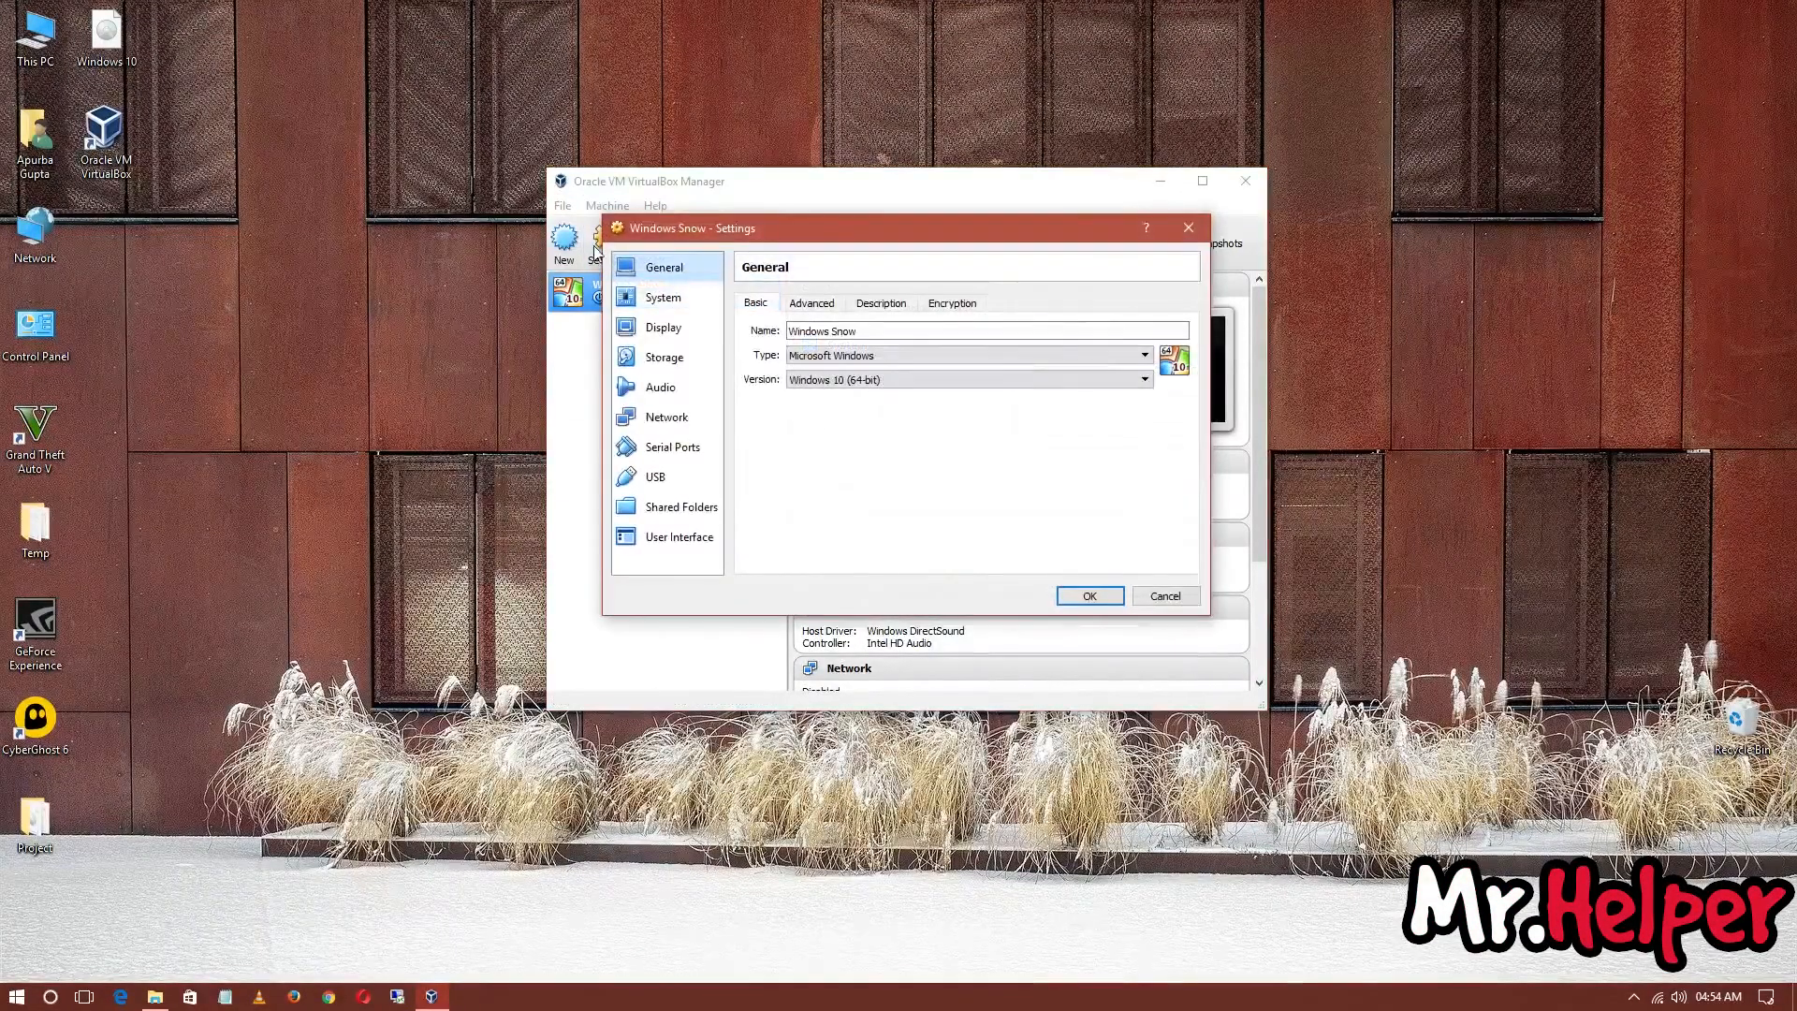
{"action": "left_click", "coordinate": [664, 360]}
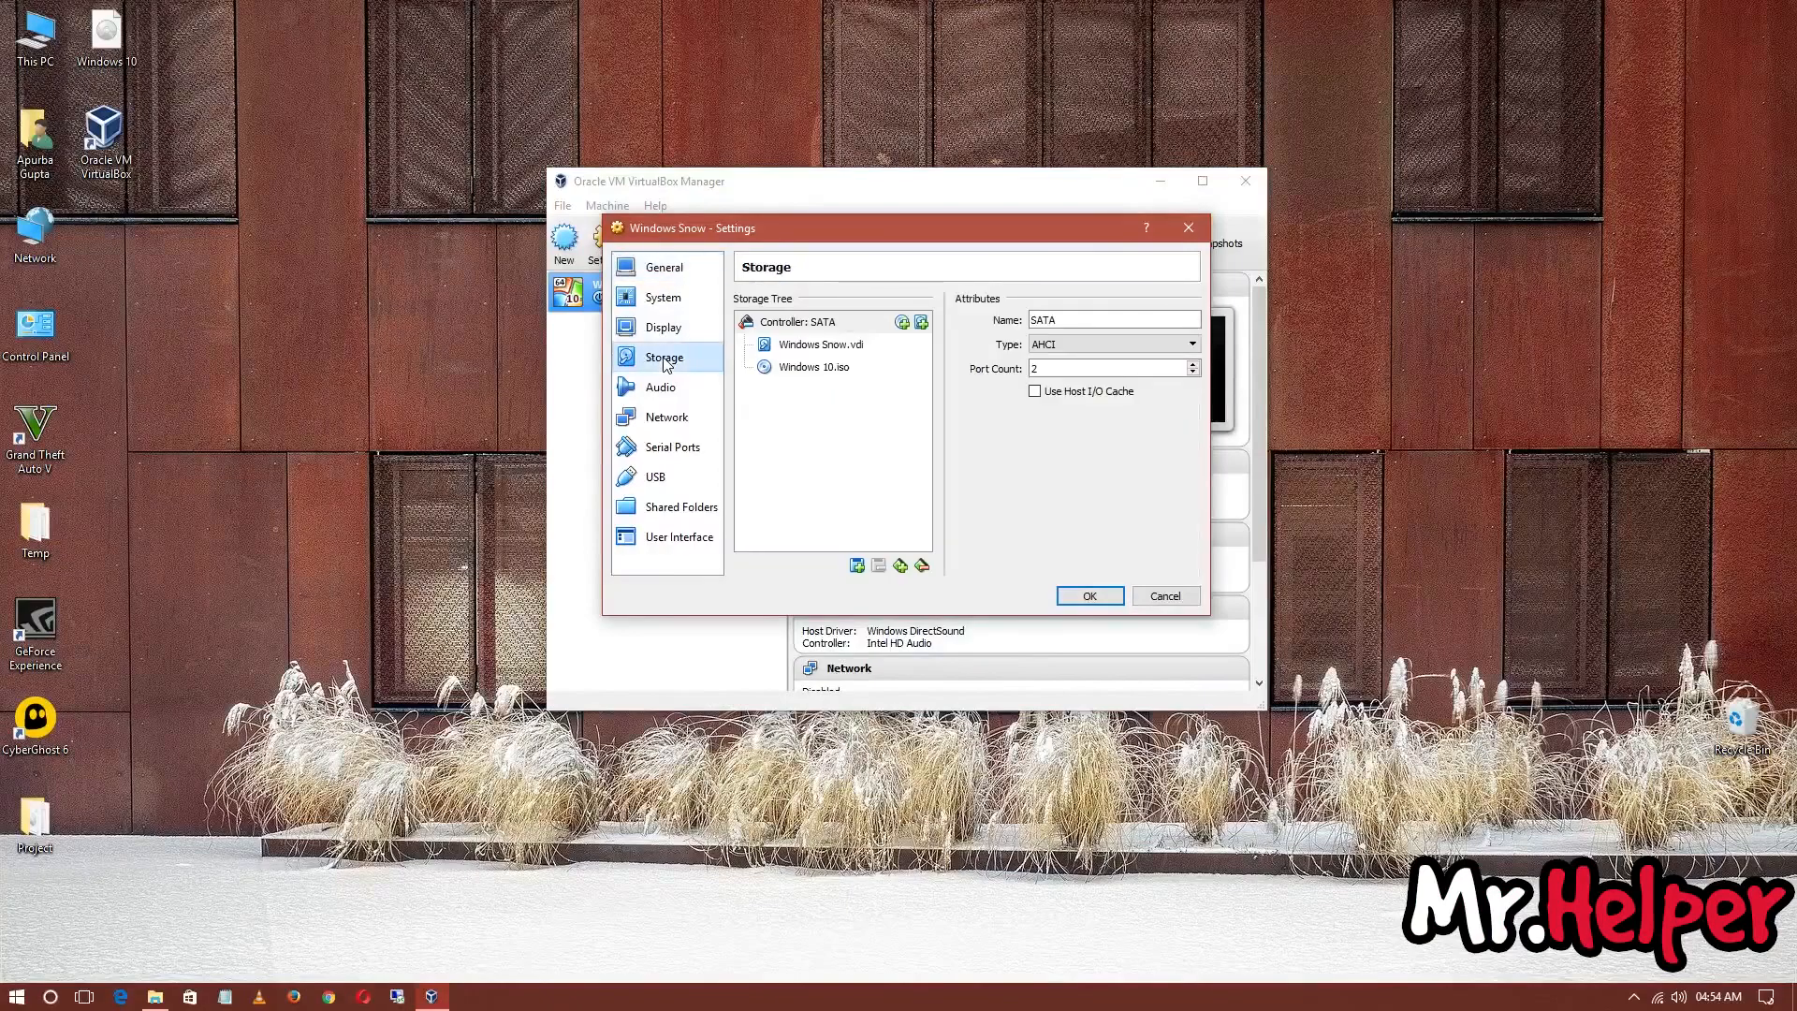
{"action": "left_click", "coordinate": [821, 367]}
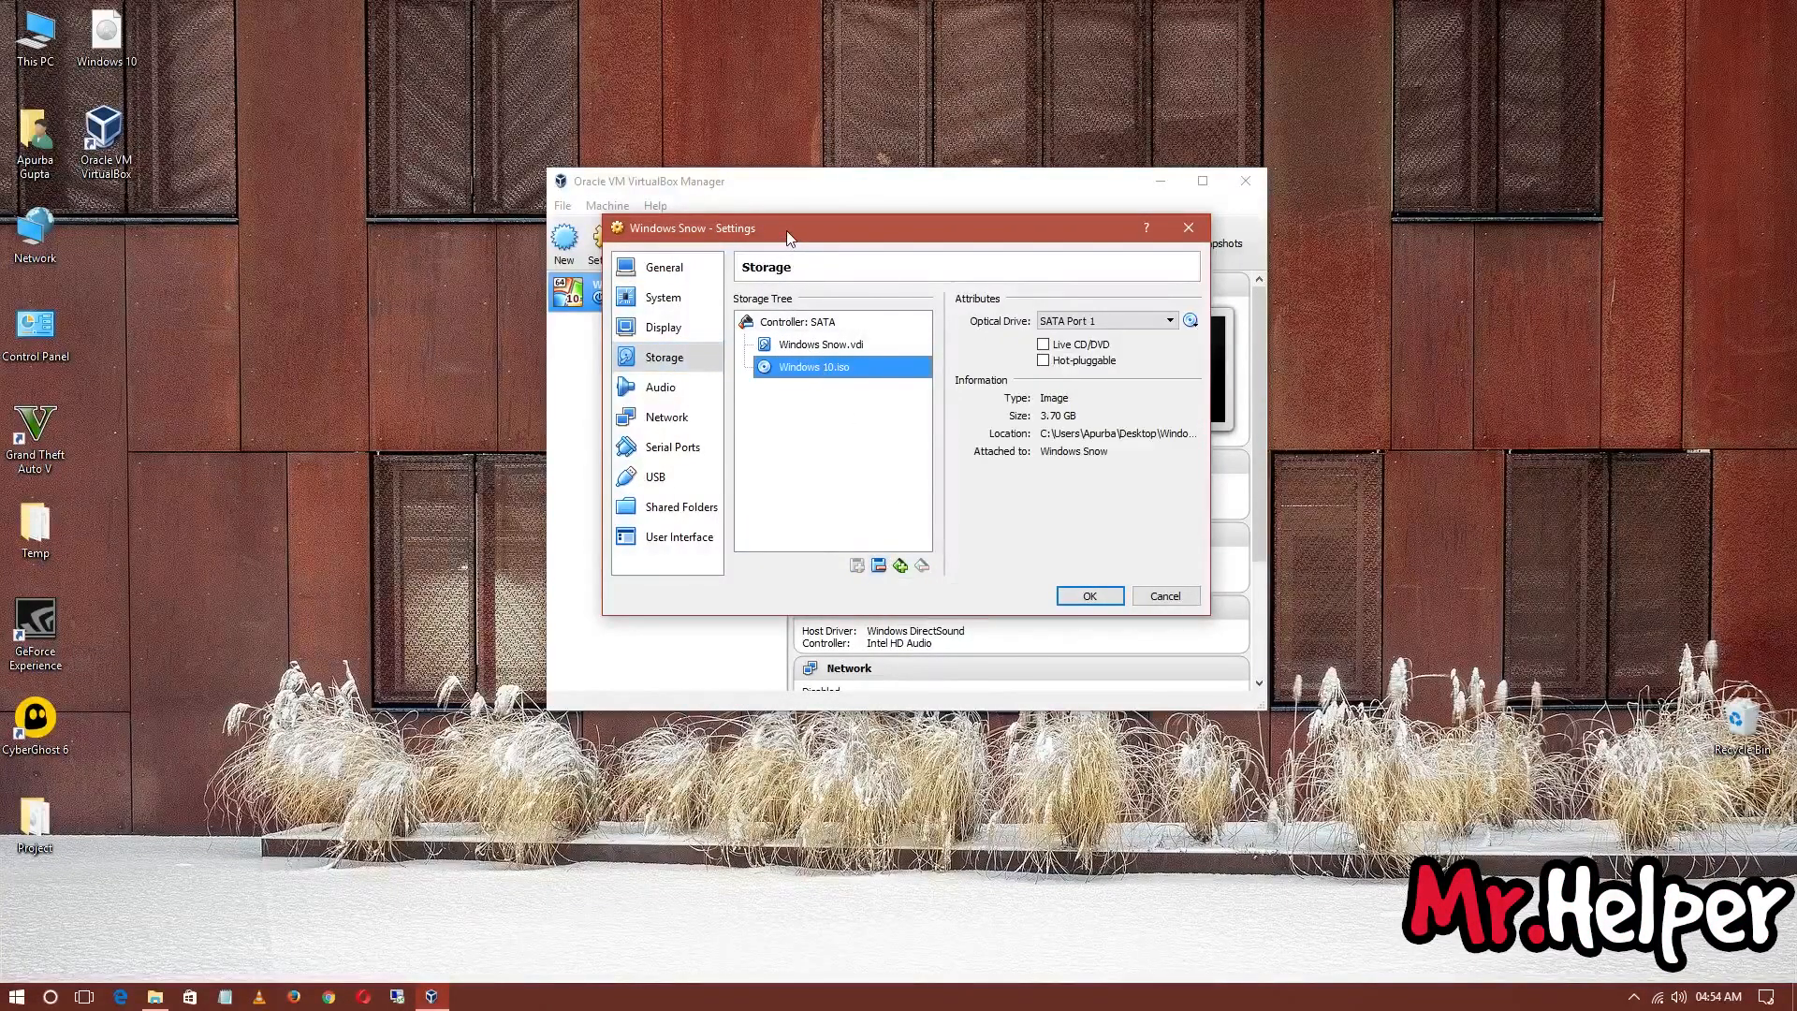
{"action": "left_click_drag", "start_coordinate": [787, 231], "coordinate": [1243, 292]}
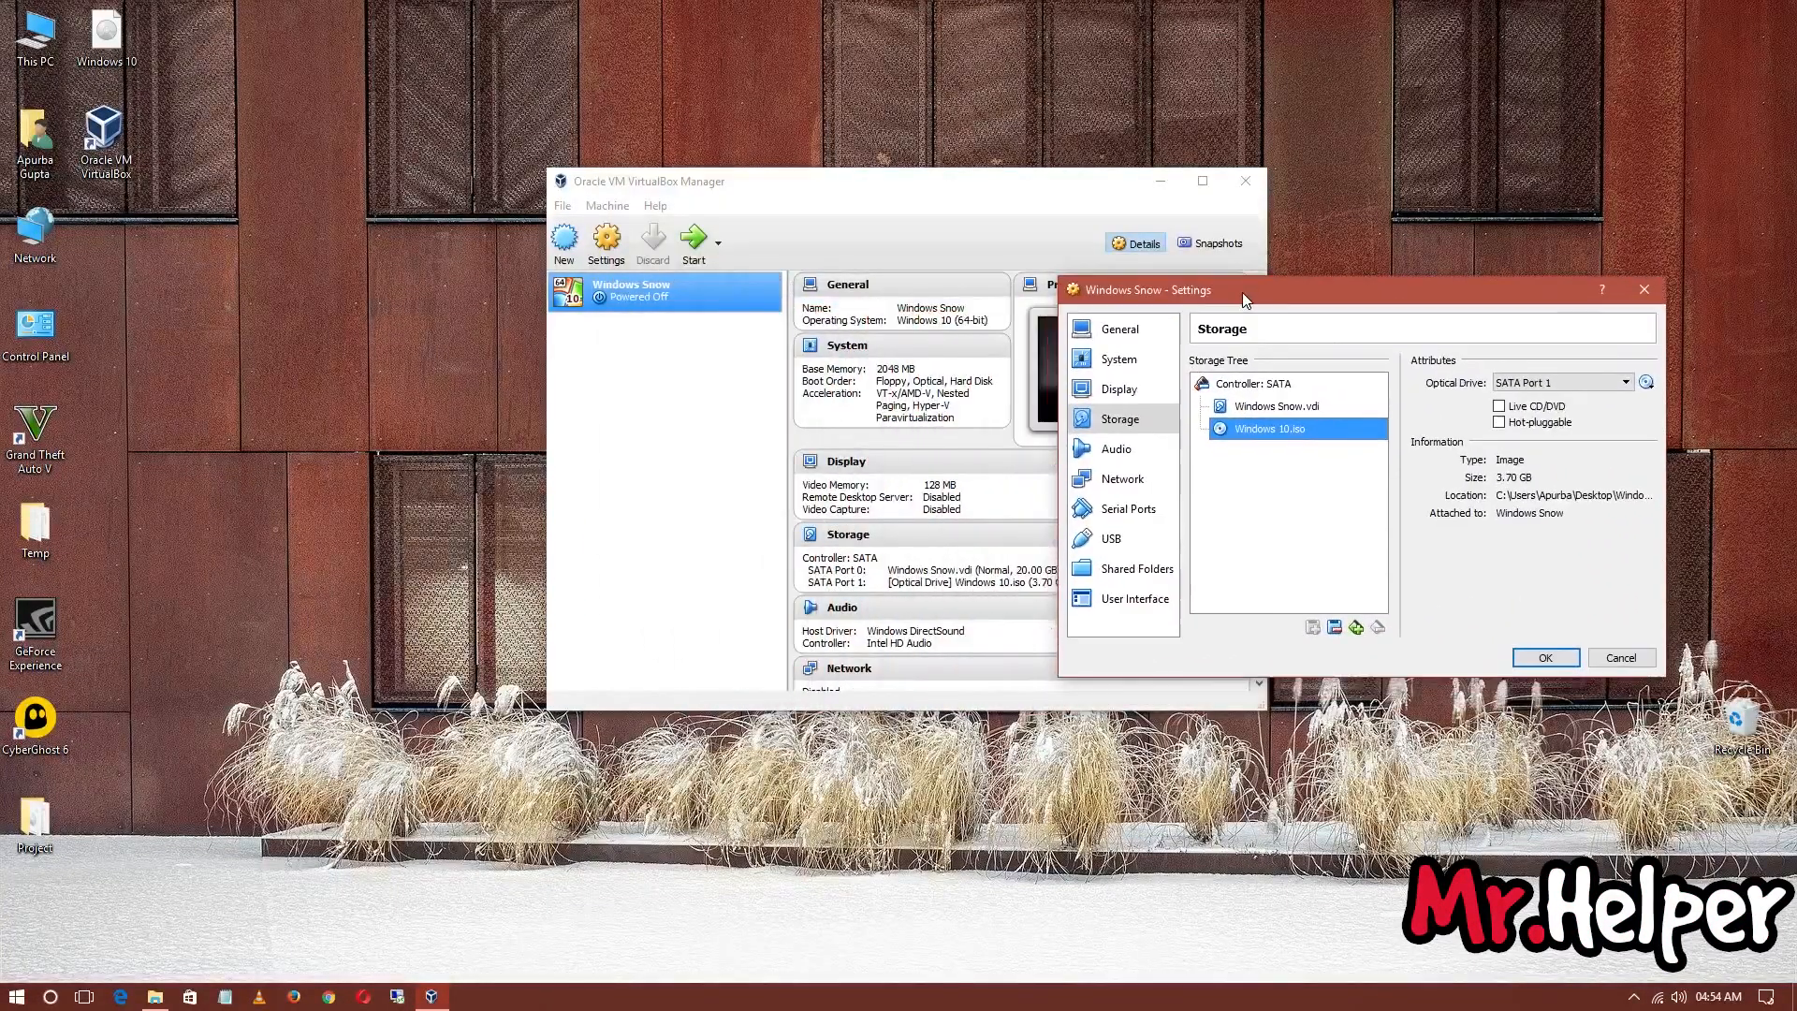
{"action": "left_click", "coordinate": [704, 244]}
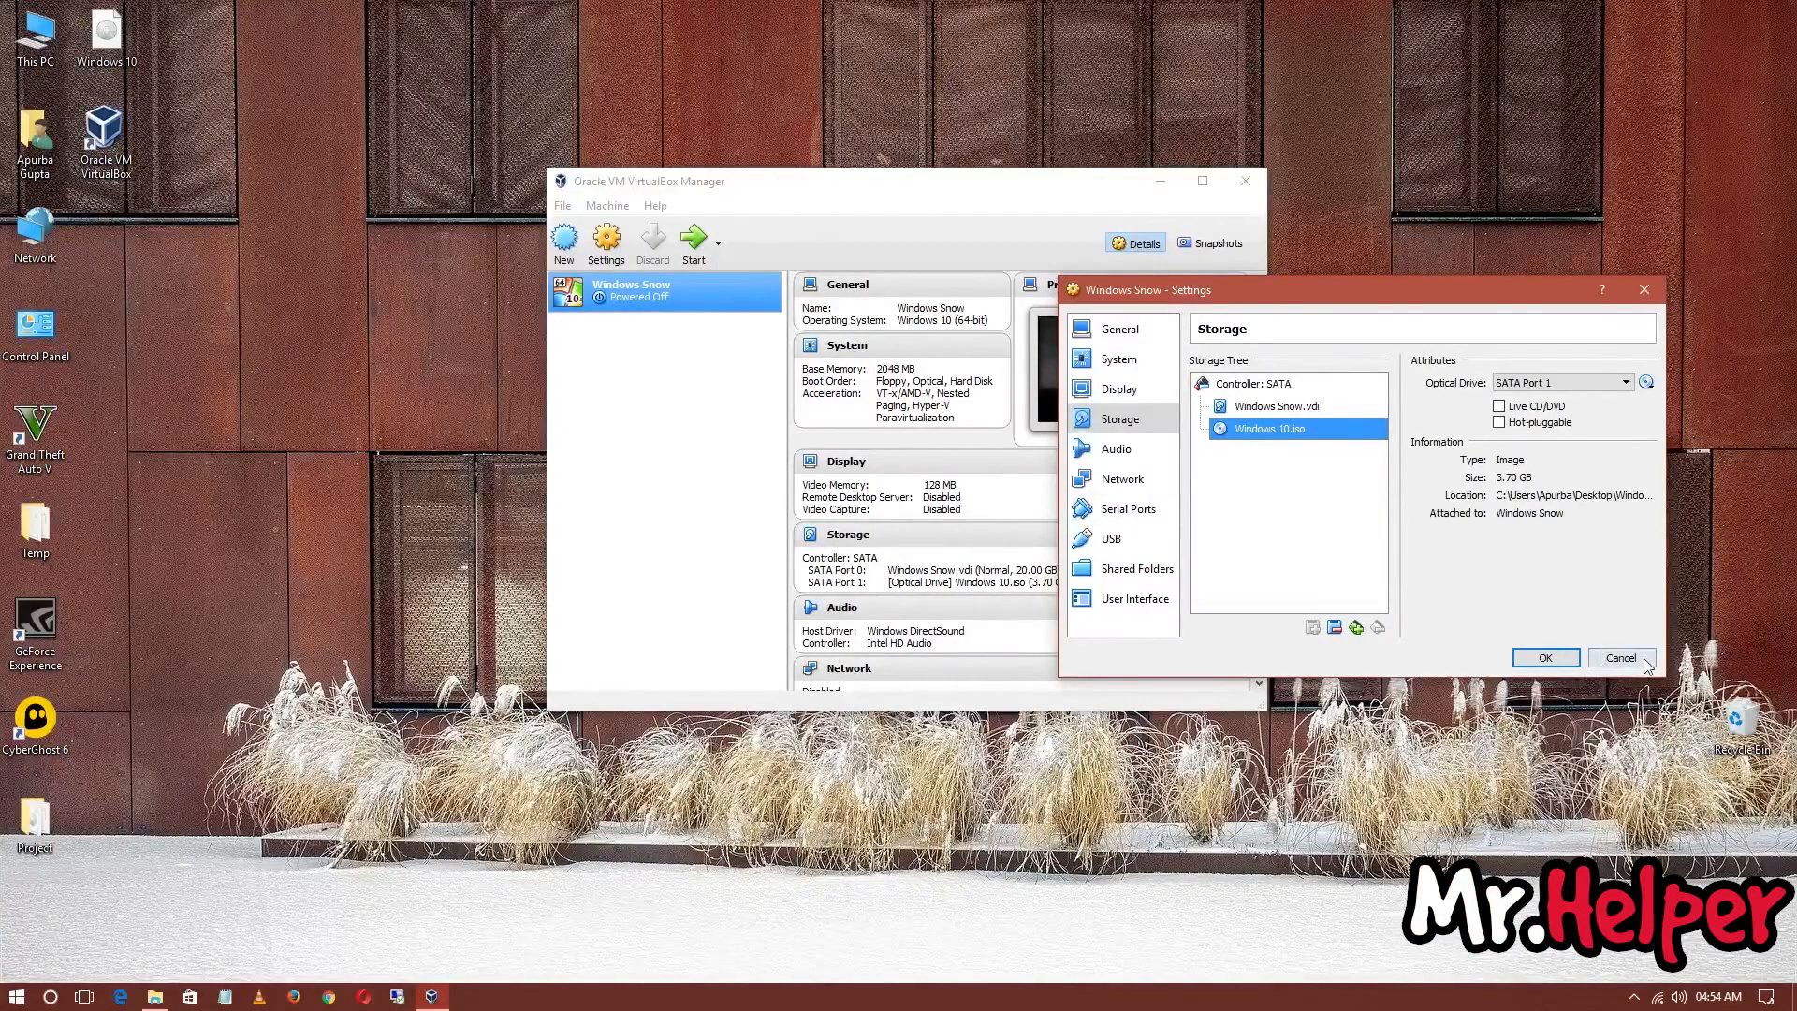
{"action": "left_click", "coordinate": [1546, 657]}
Start the Windows Snow virtual machine with the Windows 10 ISO still attached and power it off at the boot prompt.
{"action": "left_click", "coordinate": [694, 251]}
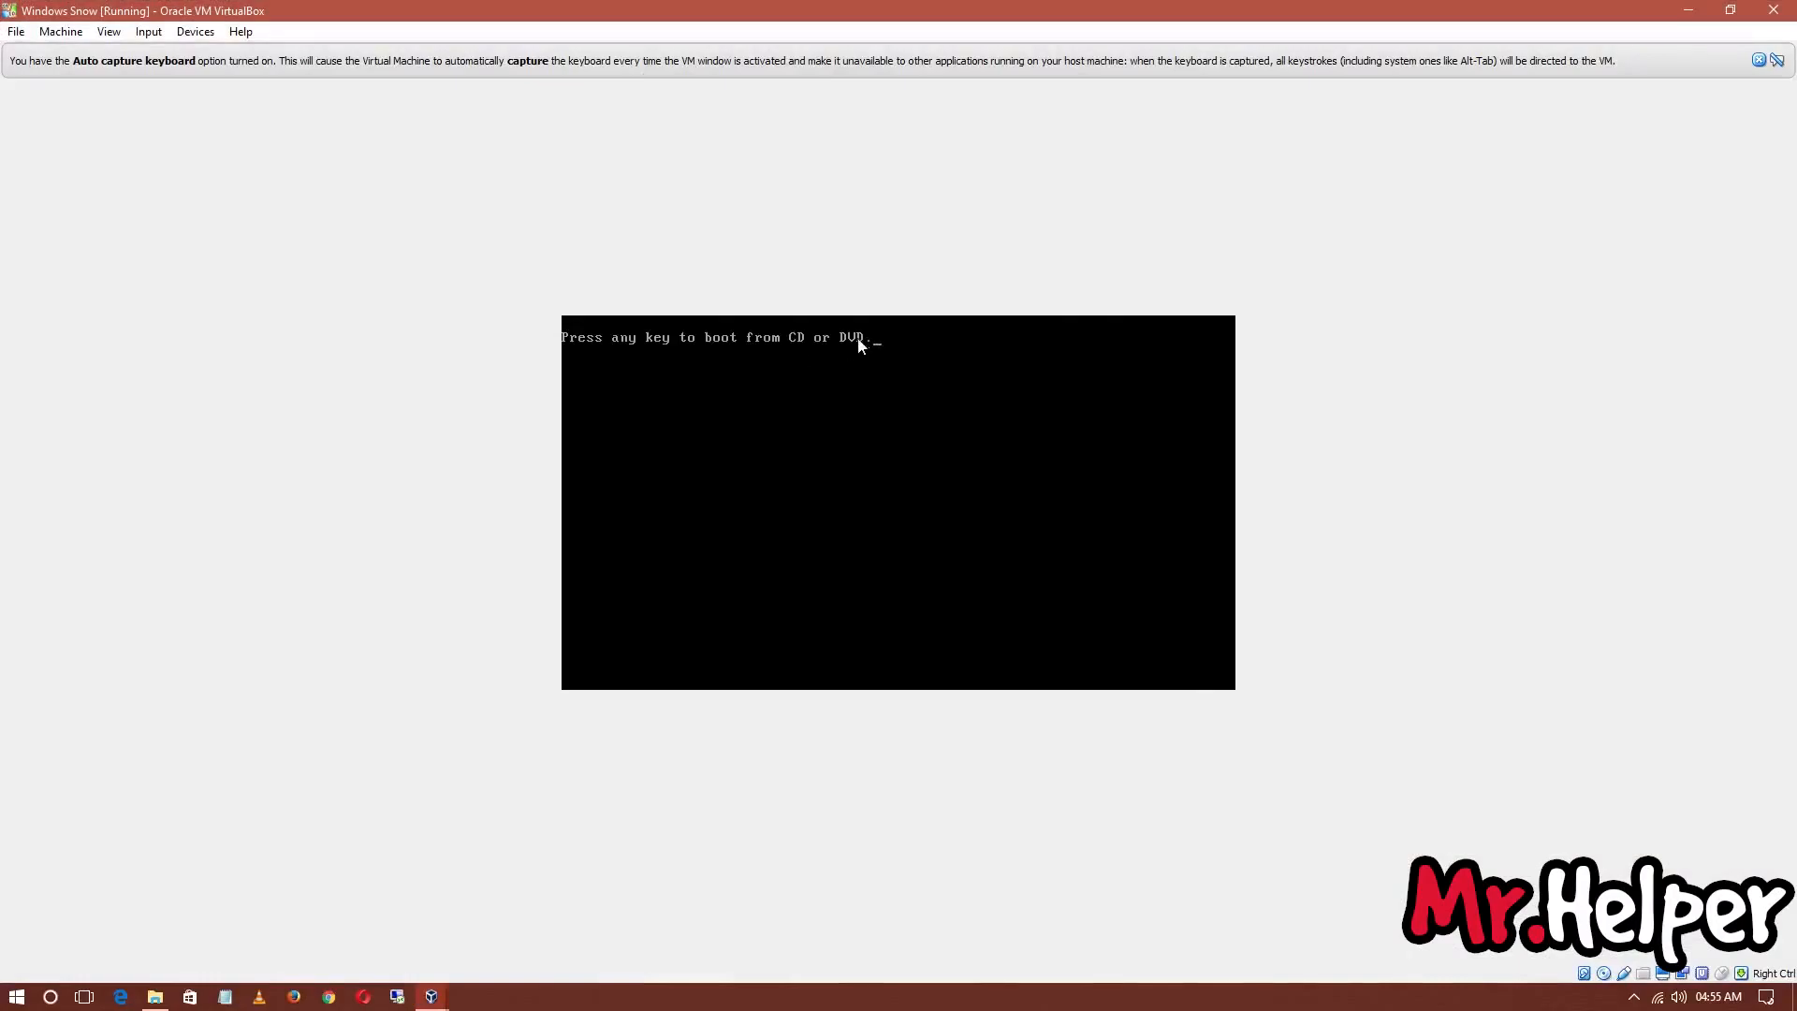
{"action": "left_click", "coordinate": [1774, 9]}
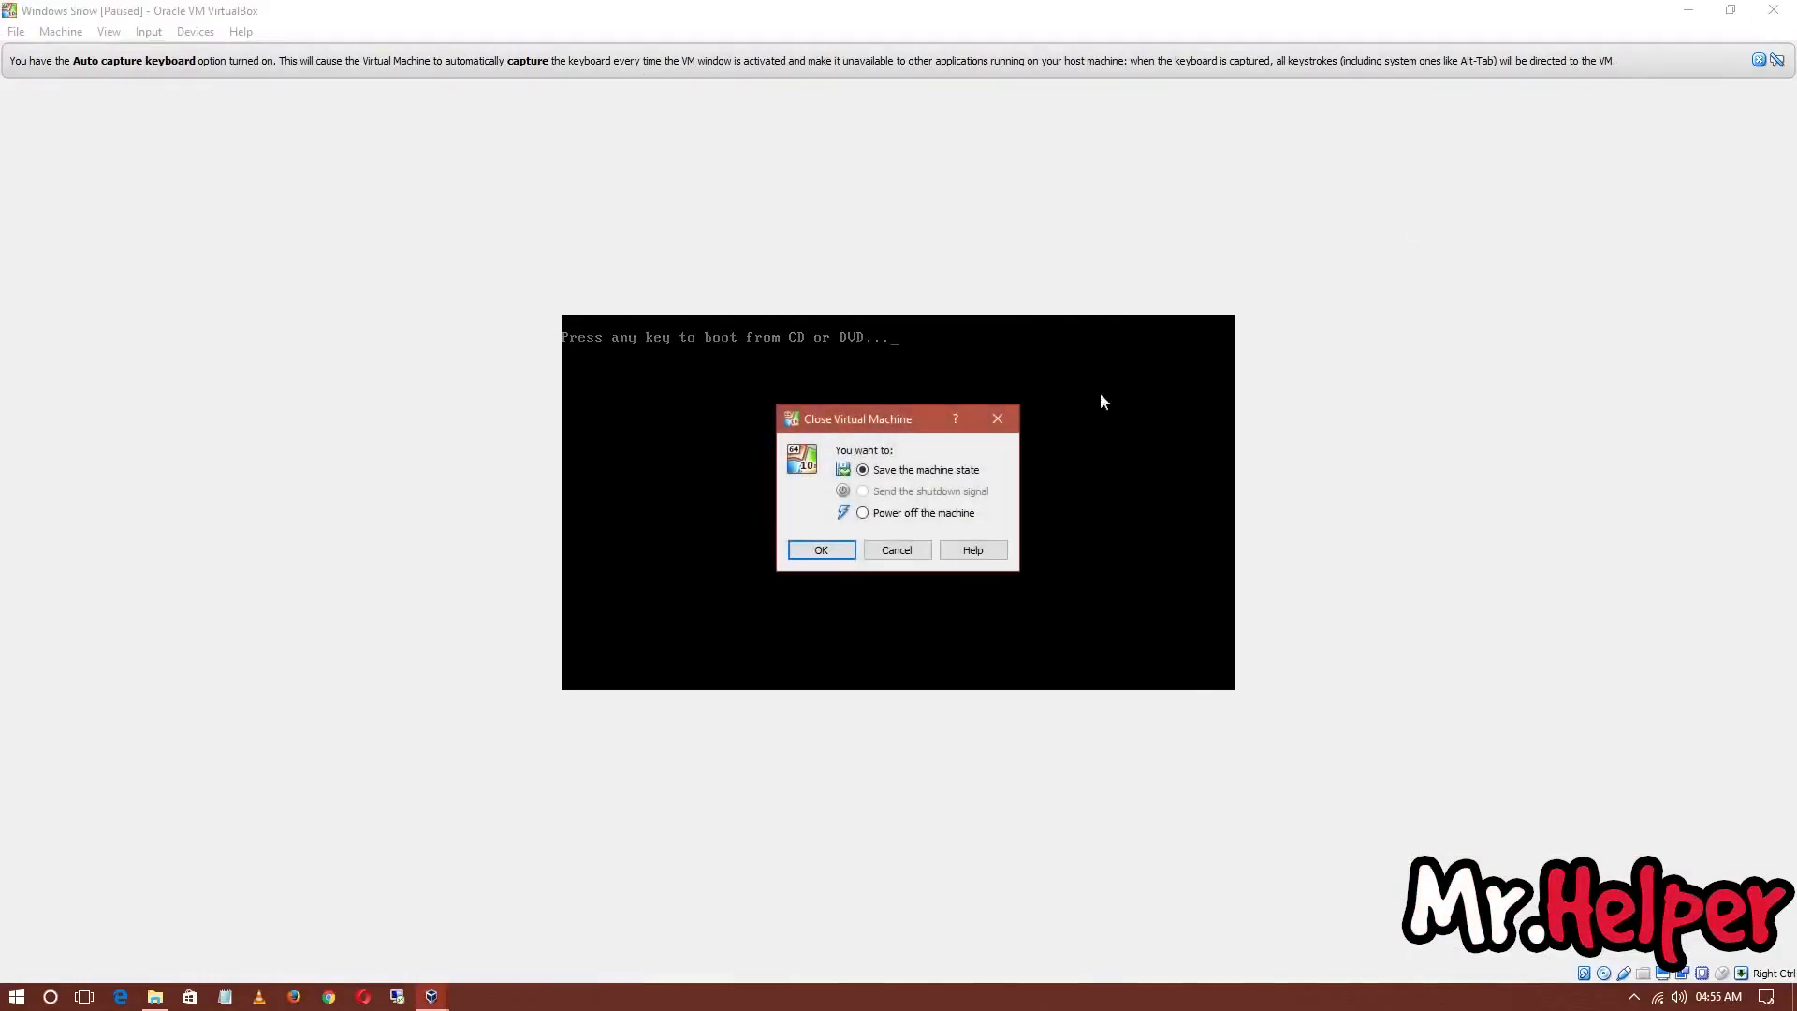
{"action": "left_click", "coordinate": [904, 515]}
{"action": "left_click", "coordinate": [843, 548]}
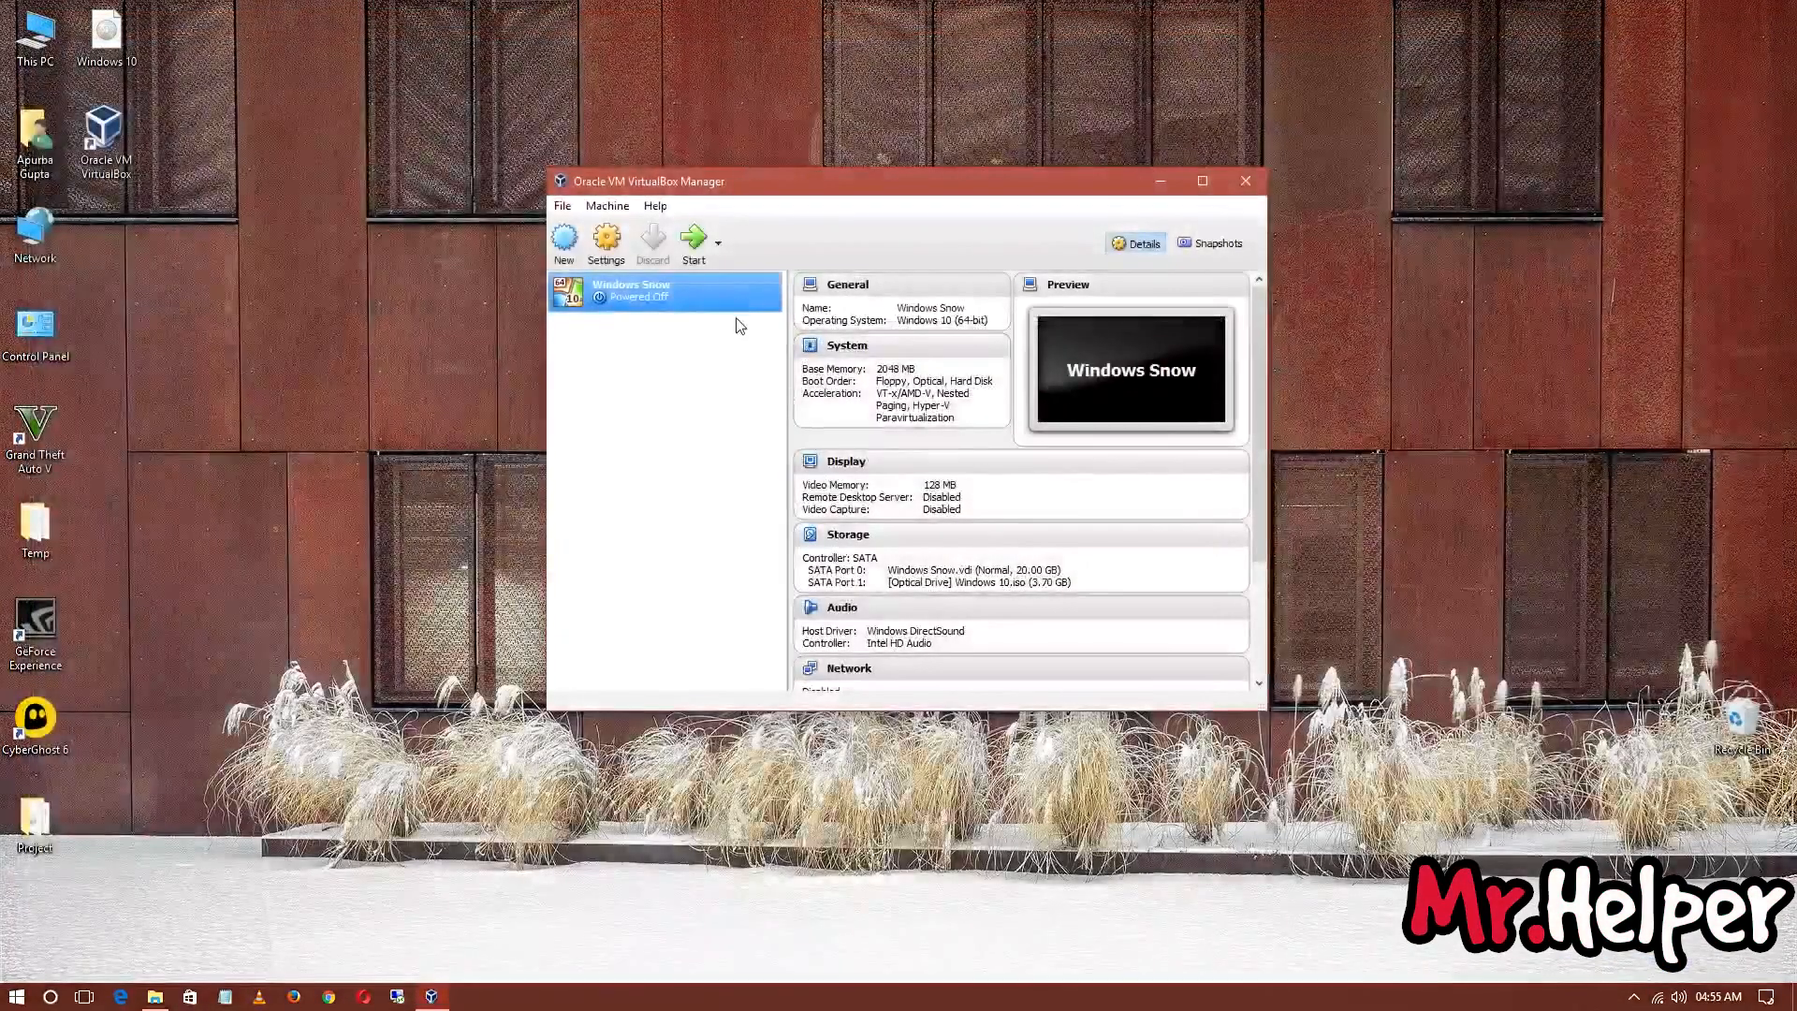
Remove the optical drive holding Windows 10.iso from the Windows Snow storage settings and save the change.
{"action": "left_click", "coordinate": [607, 241]}
{"action": "left_click", "coordinate": [693, 357]}
{"action": "left_click", "coordinate": [805, 344]}
{"action": "left_click", "coordinate": [807, 369]}
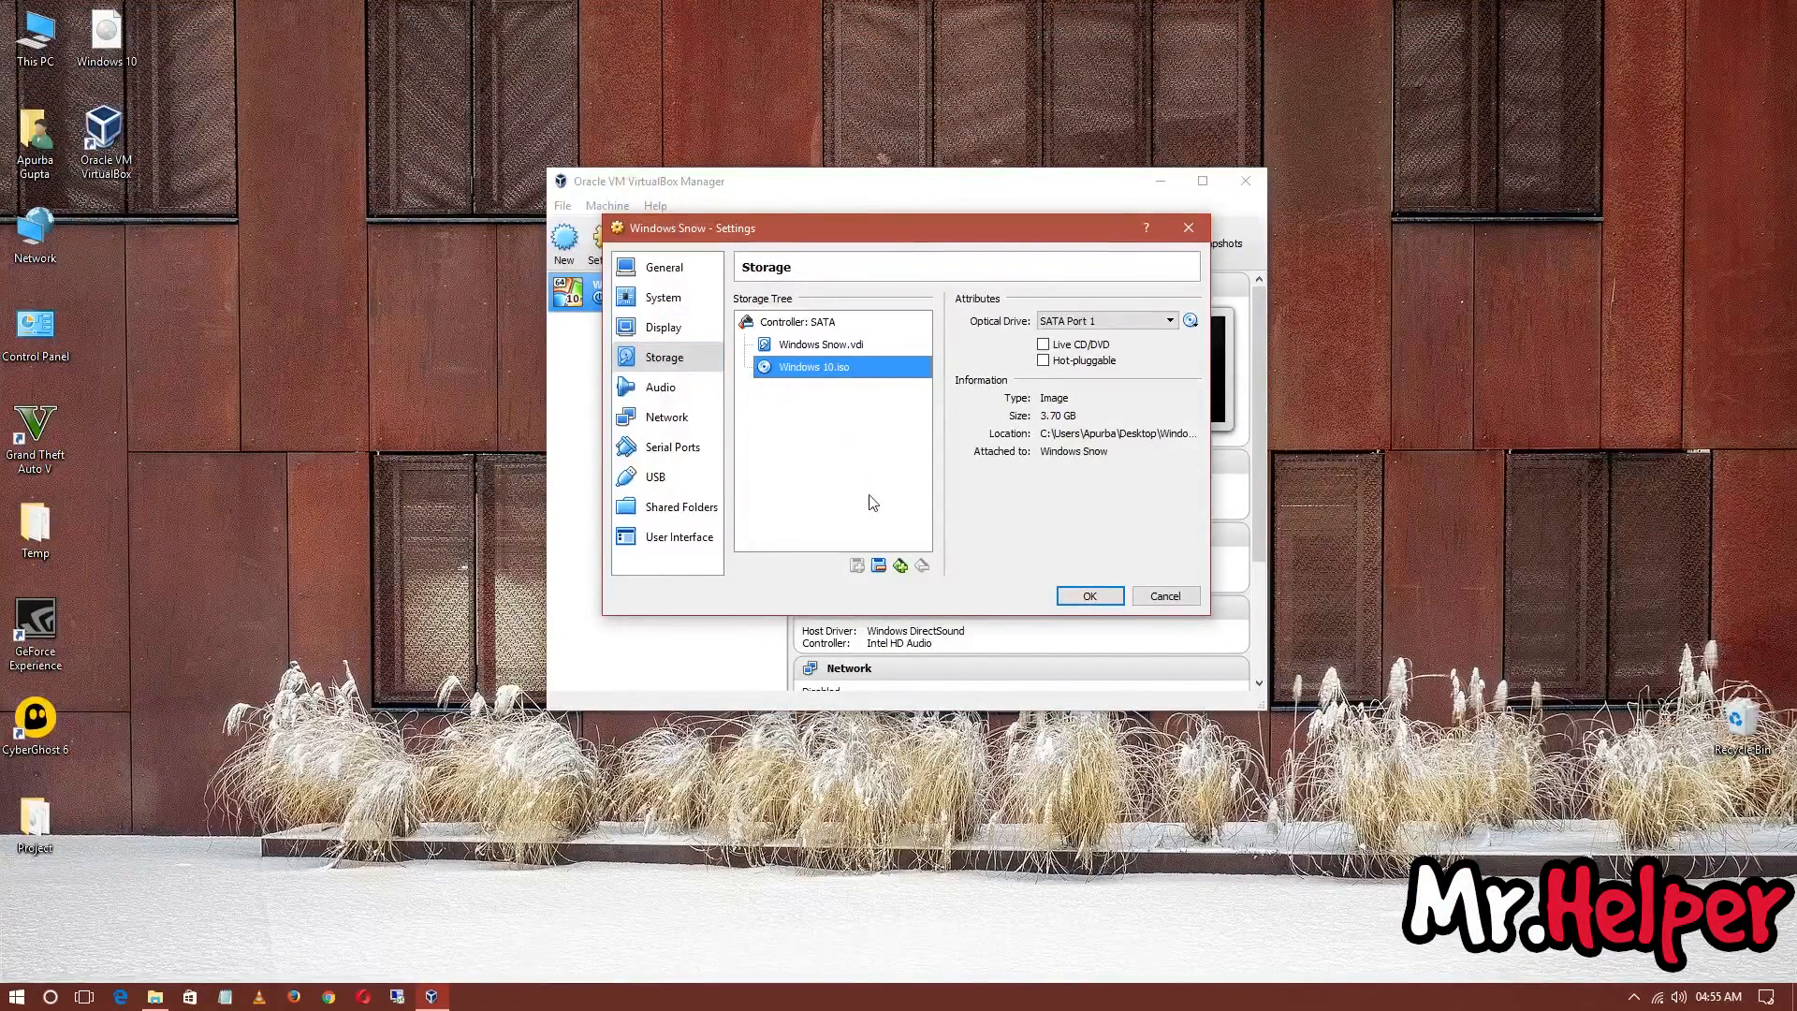
{"action": "left_click", "coordinate": [880, 567]}
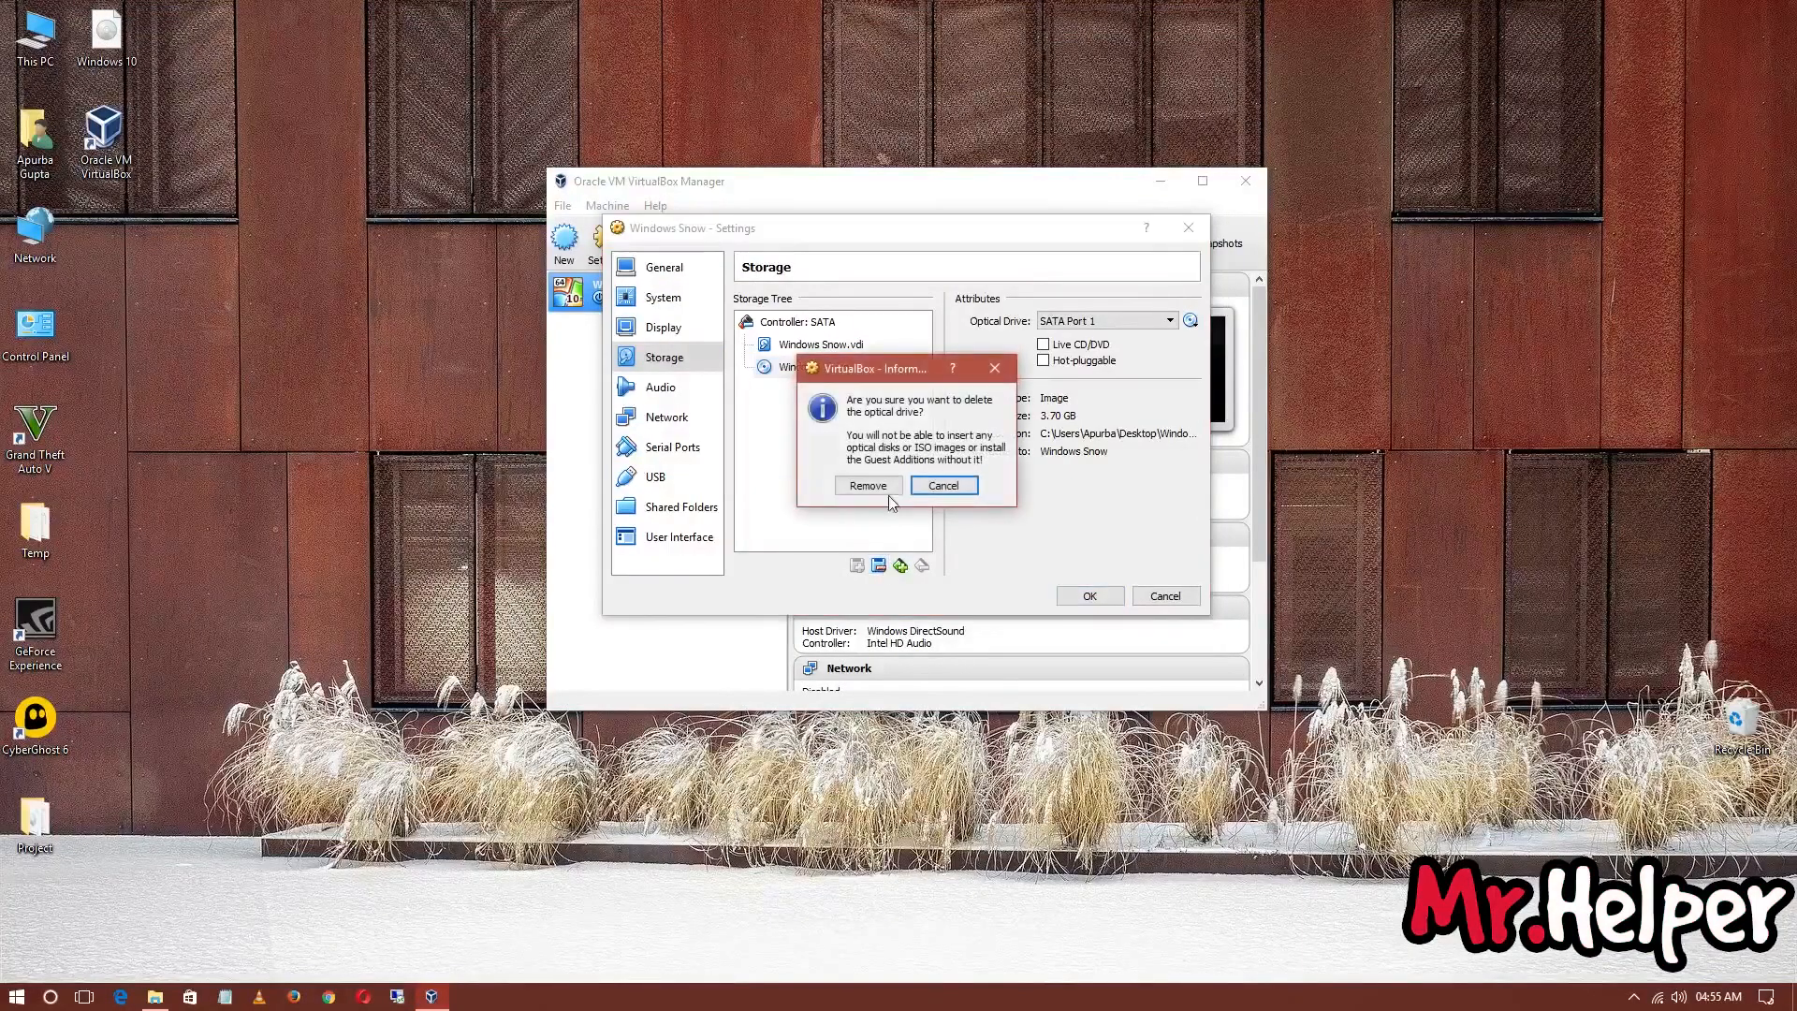
{"action": "left_click", "coordinate": [868, 484]}
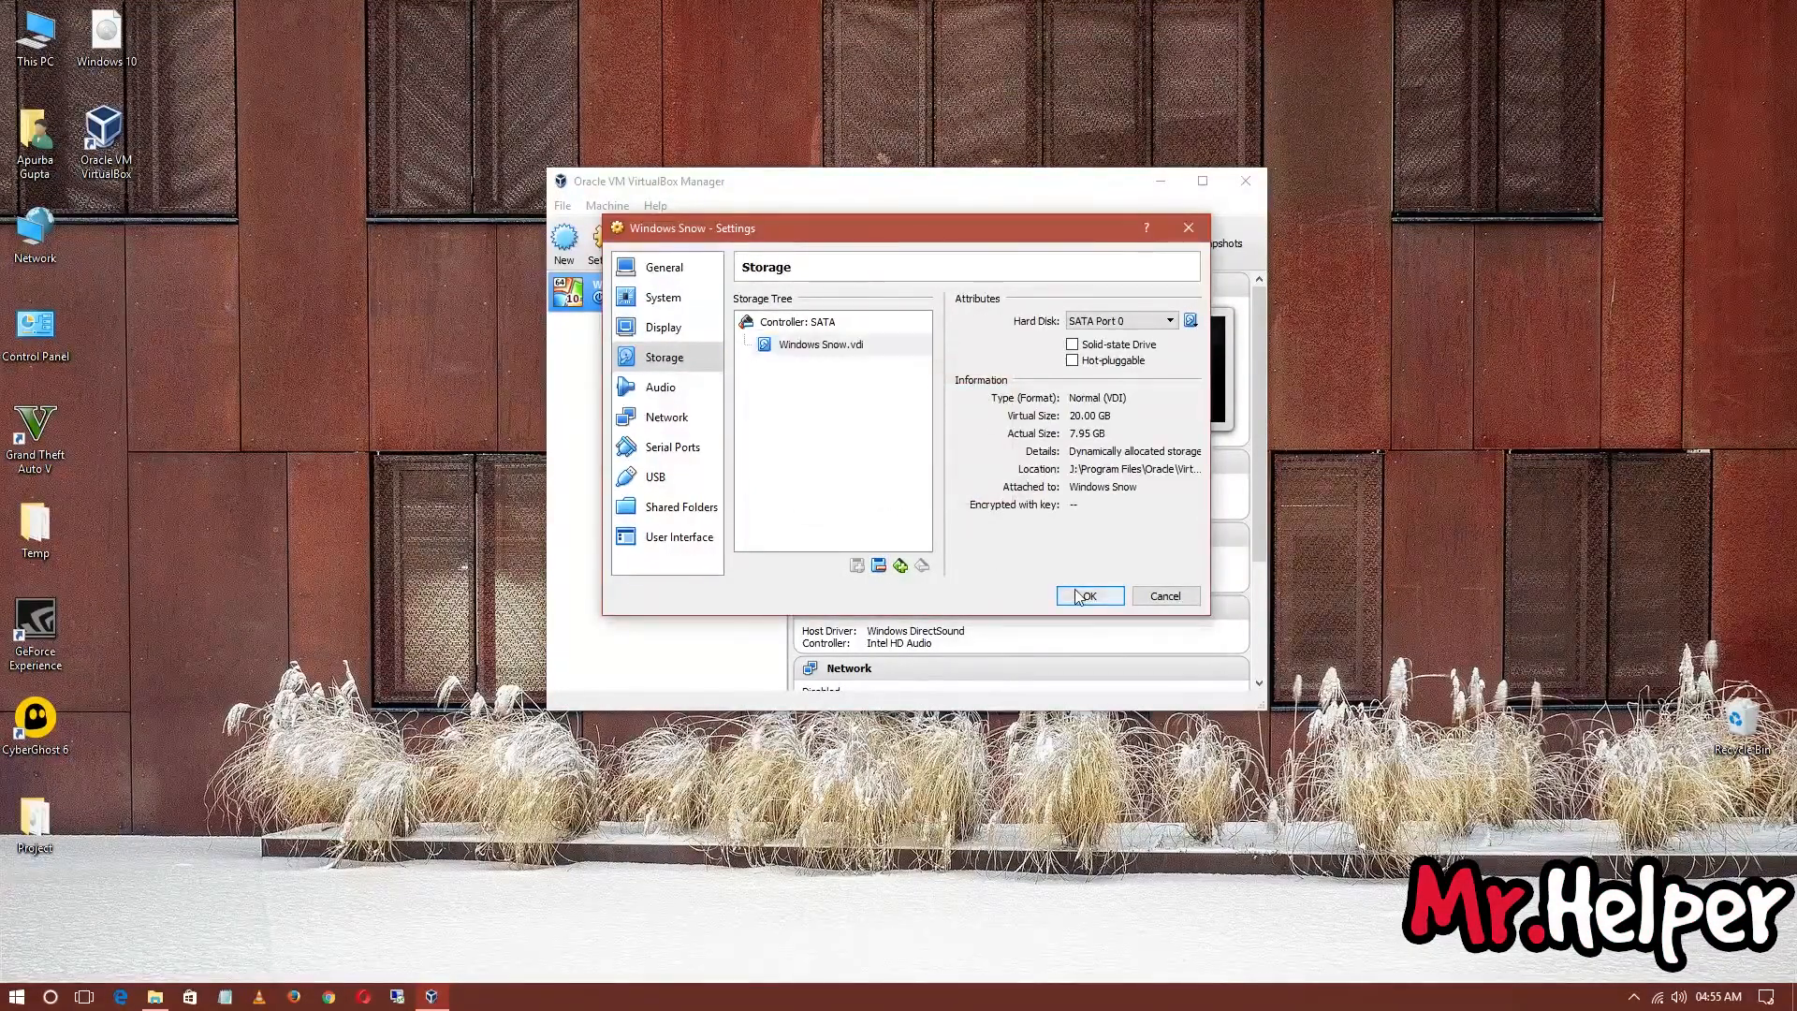
{"action": "left_click", "coordinate": [1079, 594]}
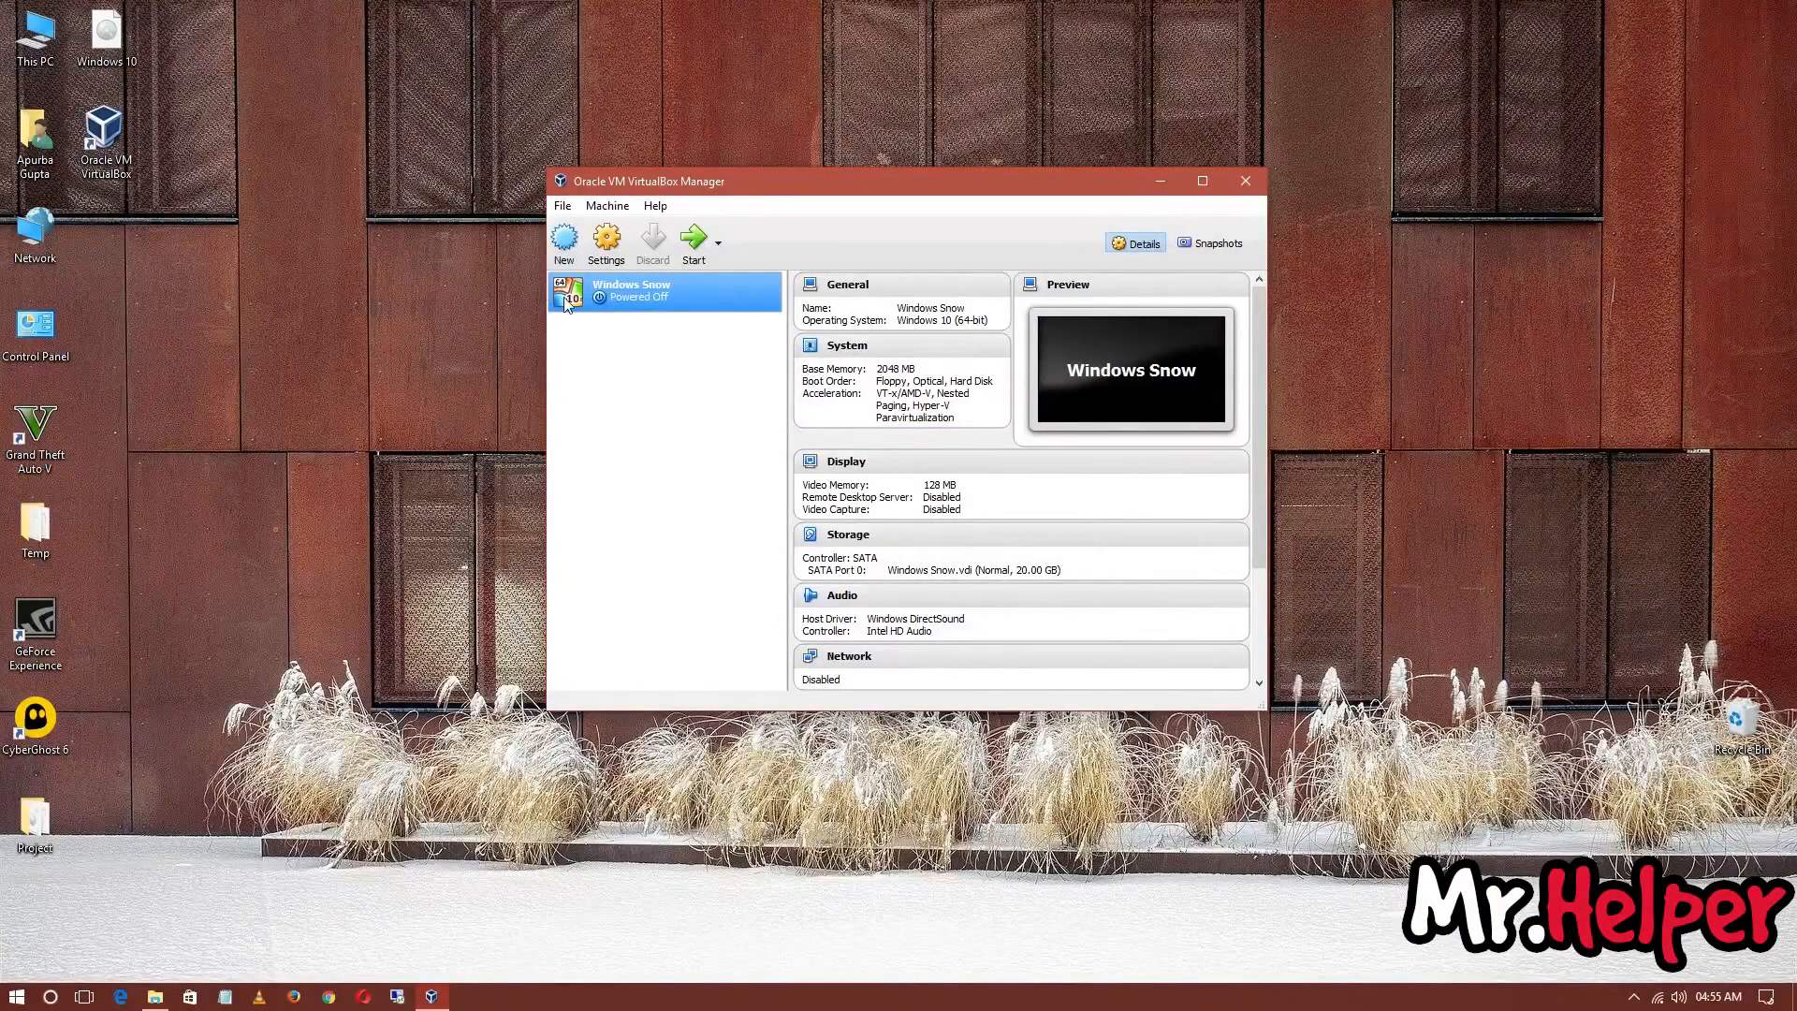
Show the host desktop and refresh it.
{"action": "key", "text": "super+d"}
{"action": "right_click", "coordinate": [1030, 191]}
{"action": "left_click", "coordinate": [1040, 244]}
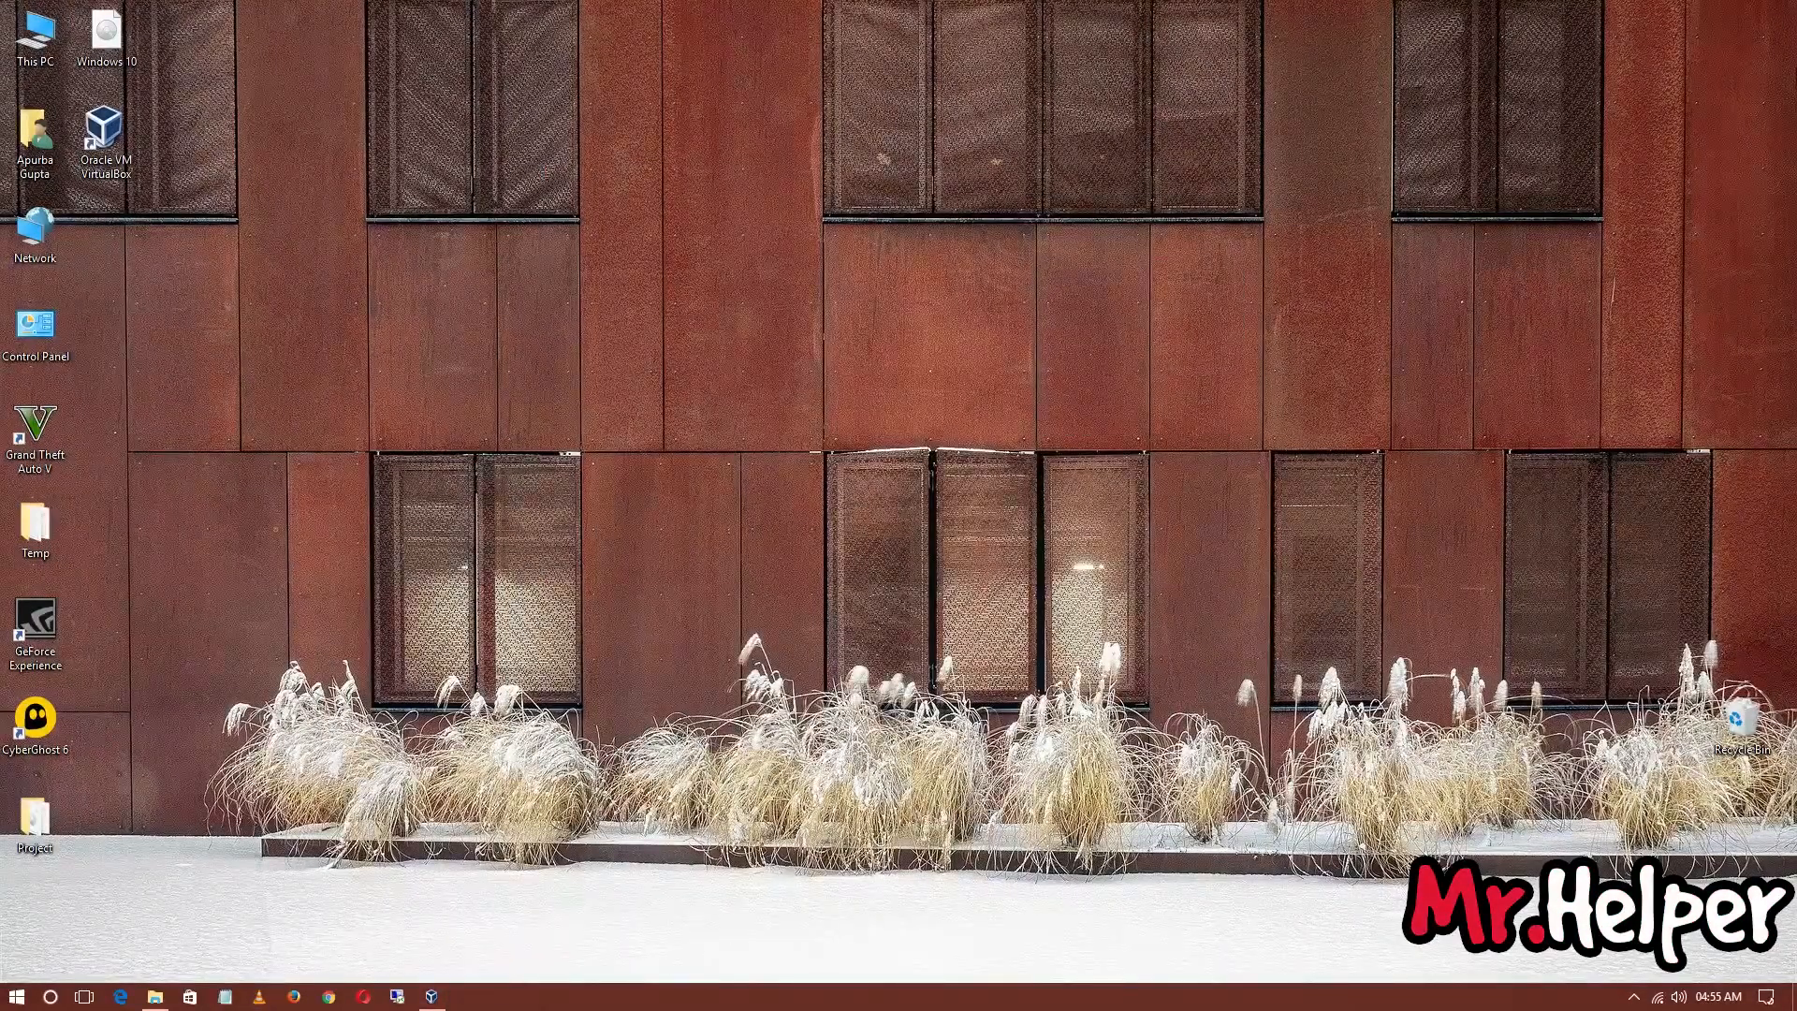